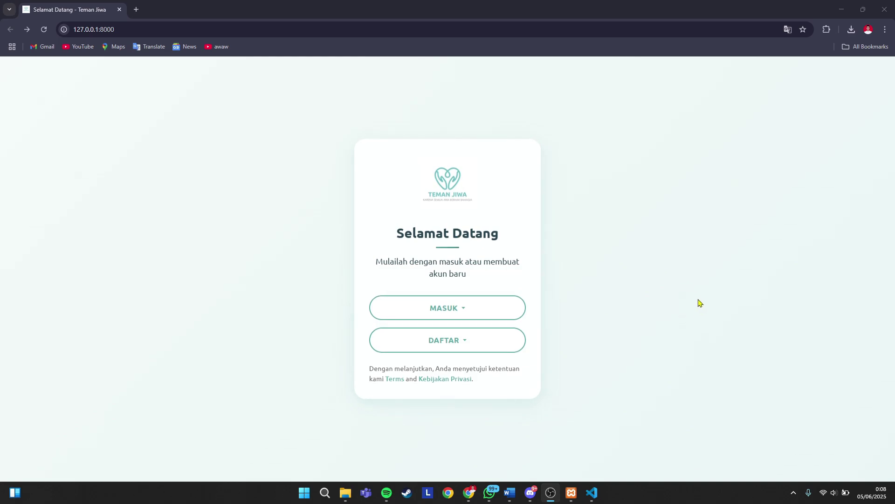
- From the welcome screen, choose to sign up as a psychologist (Daftar sebagai Psikolog)
click(459, 307)
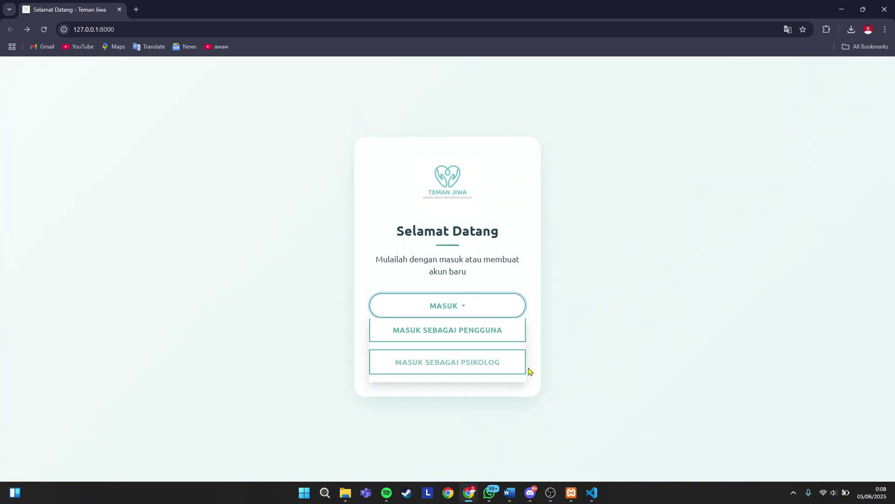
click(611, 326)
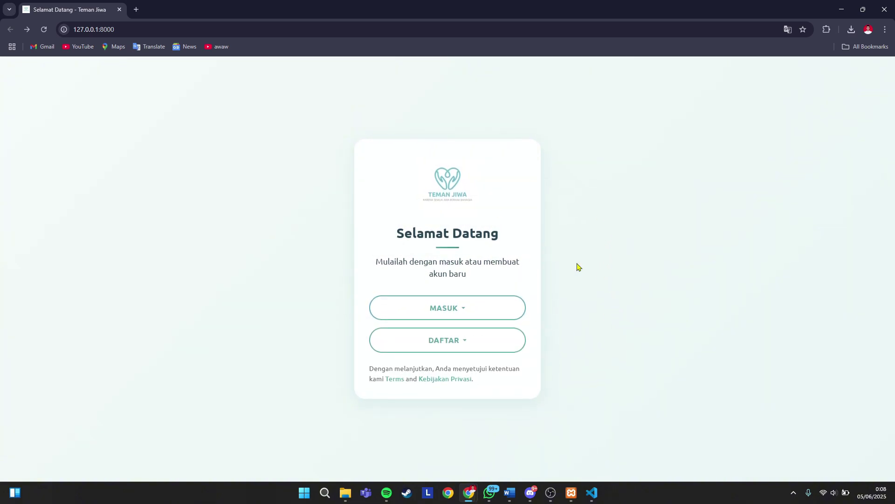
click(487, 344)
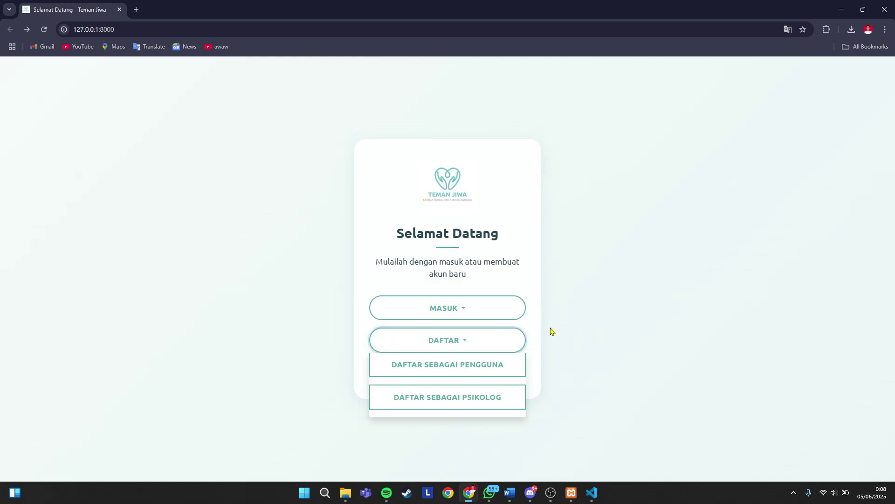
click(460, 395)
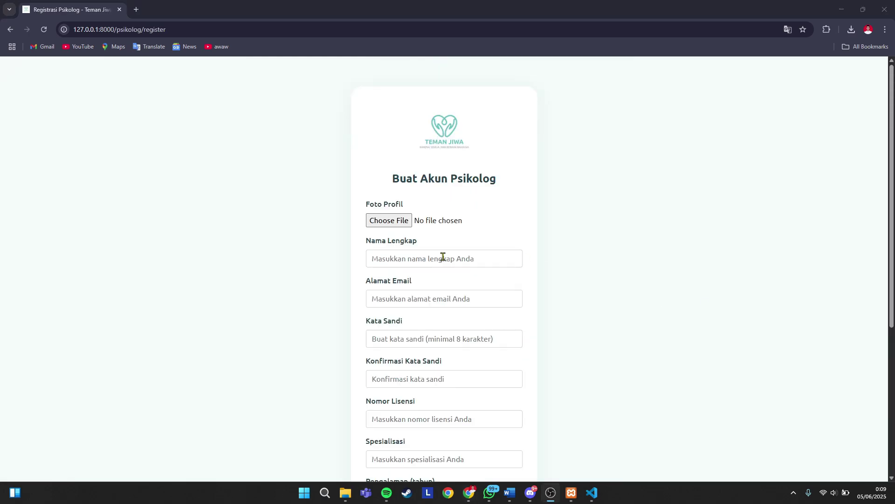
- Enter the psychologist's full name with the S.Psi title, correcting the typos
click(411, 256)
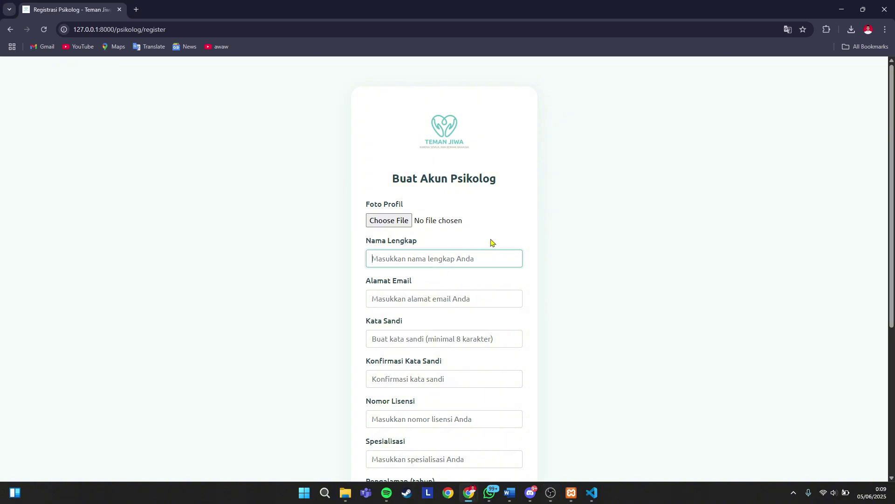
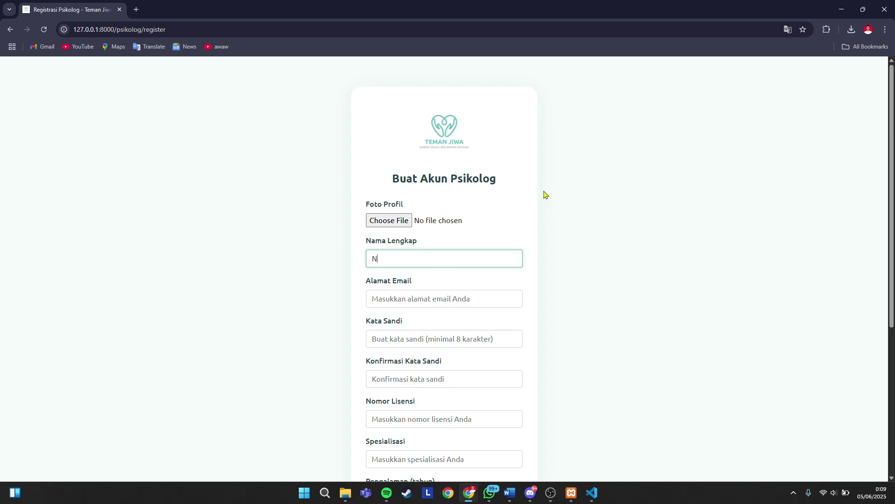
click(393, 260)
text(Edar)
key(BackSpace)
key(BackSpace)
text(ra)
click(404, 257)
text(n)
- Attach the smiling man photo from Downloads as the profile photo
click(396, 220)
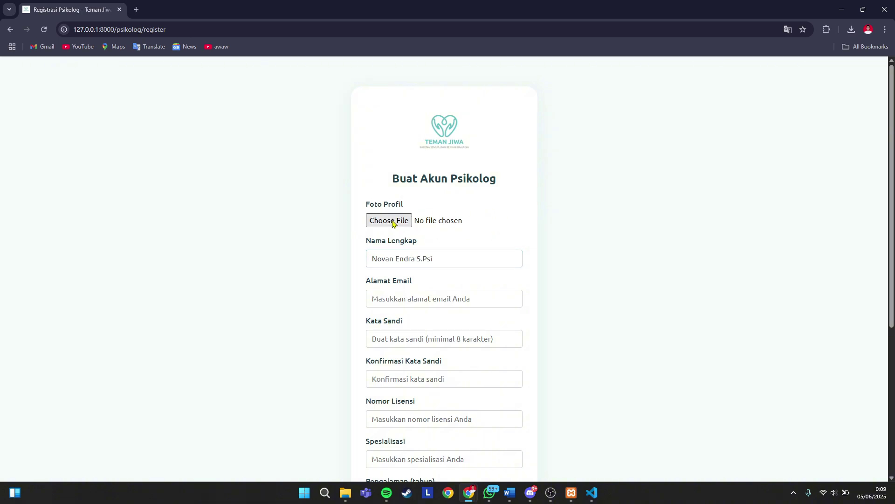
click(131, 88)
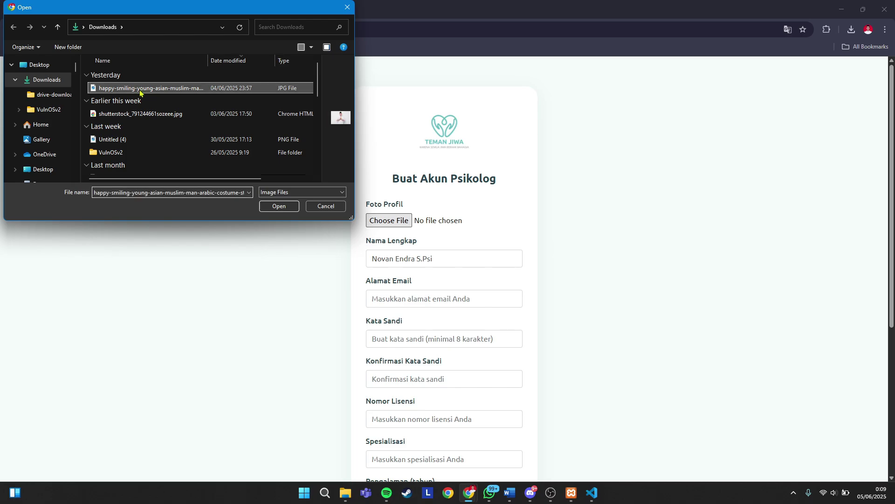
click(275, 206)
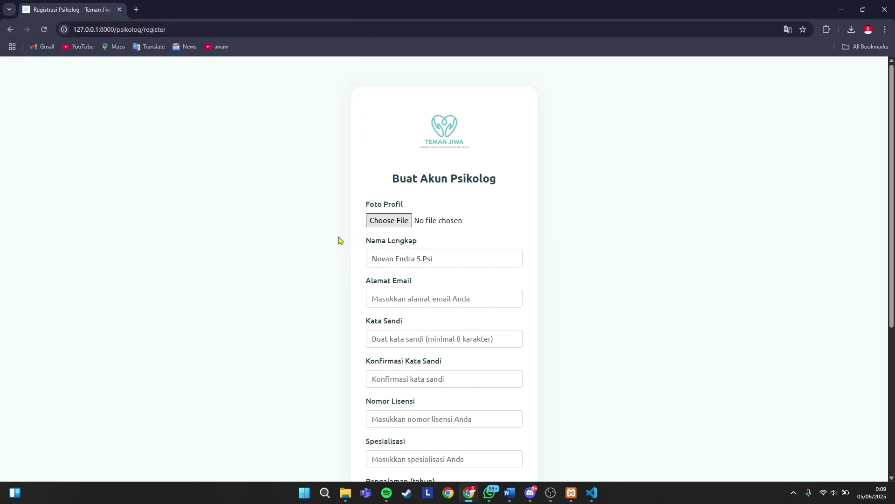
- Enter the psychologist's Gmail e-mail address in the e-mail field
click(405, 298)
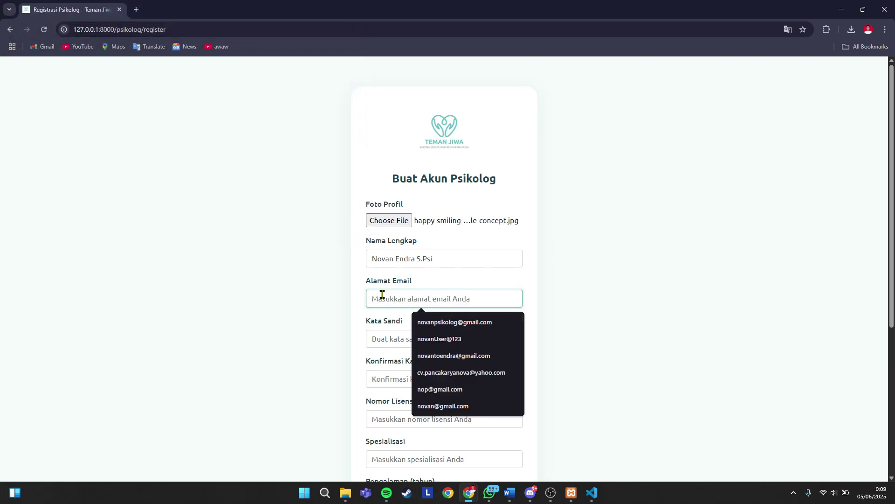
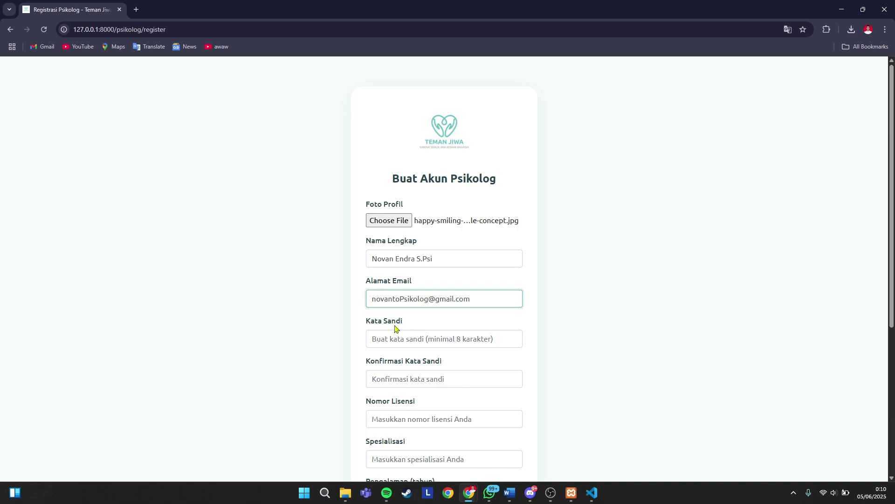
click(402, 339)
- Enter and confirm the account password, then fill in the licence number
text(password)
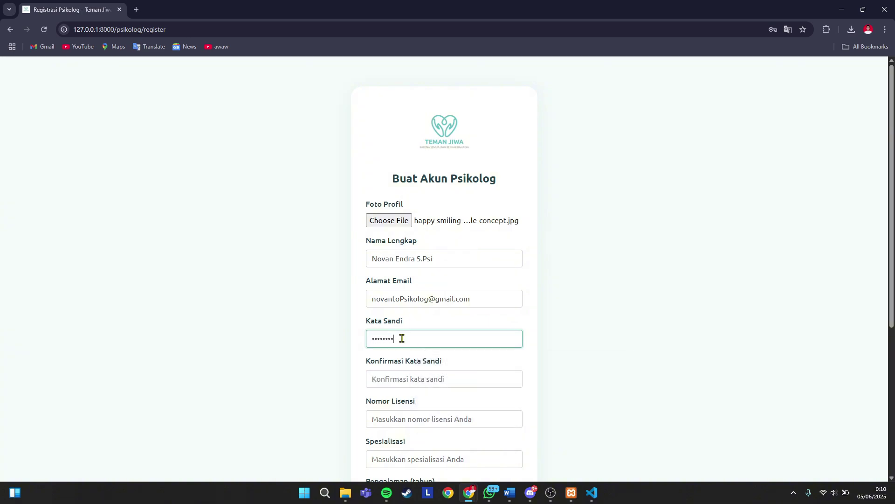
click(415, 385)
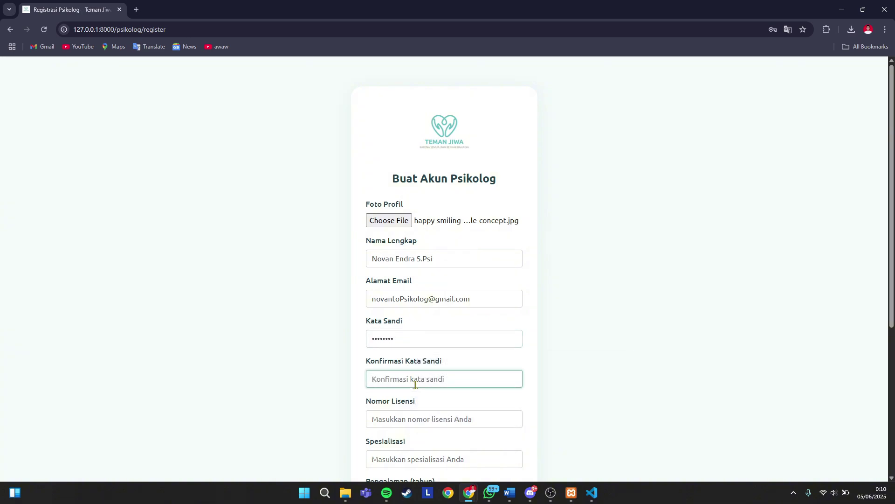
text(password)
click(413, 416)
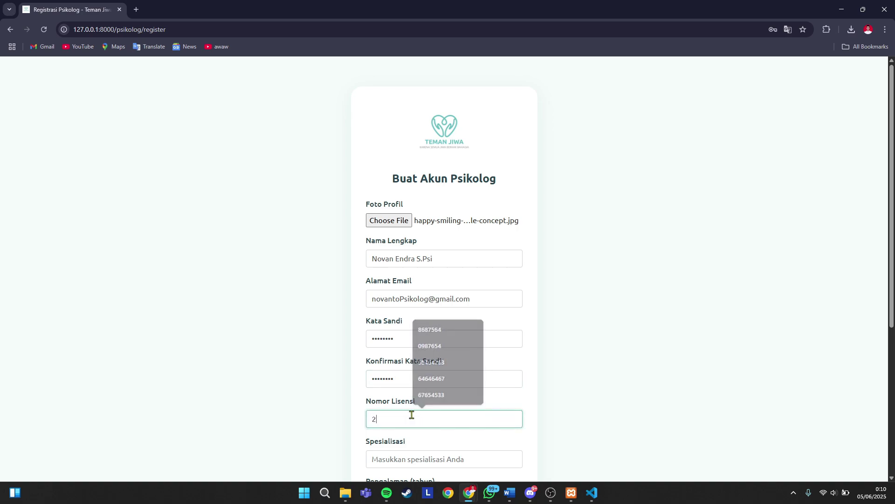
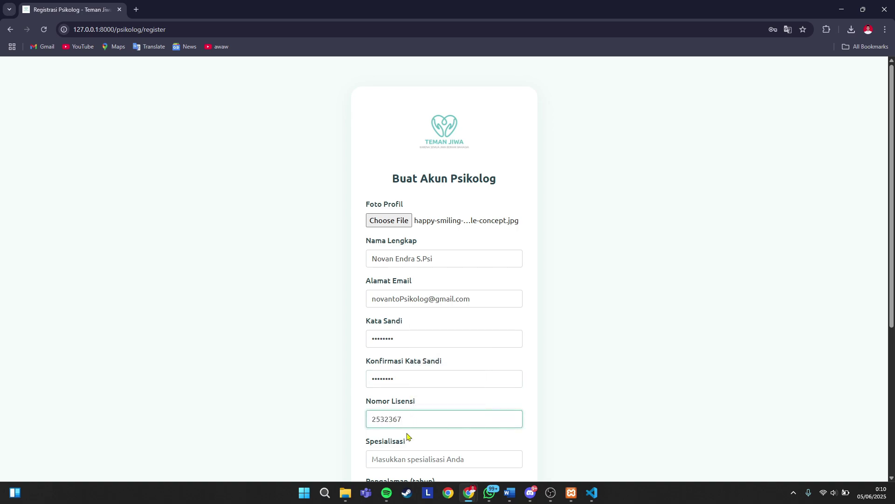
- Set specialisation Konseling Masa Depan, 4 years' experience, fee 50000, a self-description, and submit
click(410, 455)
click(486, 436)
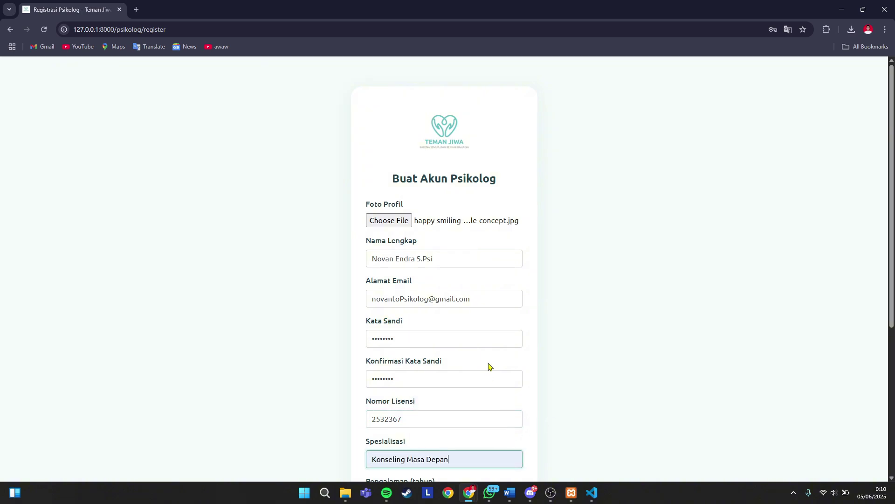
scroll(513, 327, down, 5)
click(408, 283)
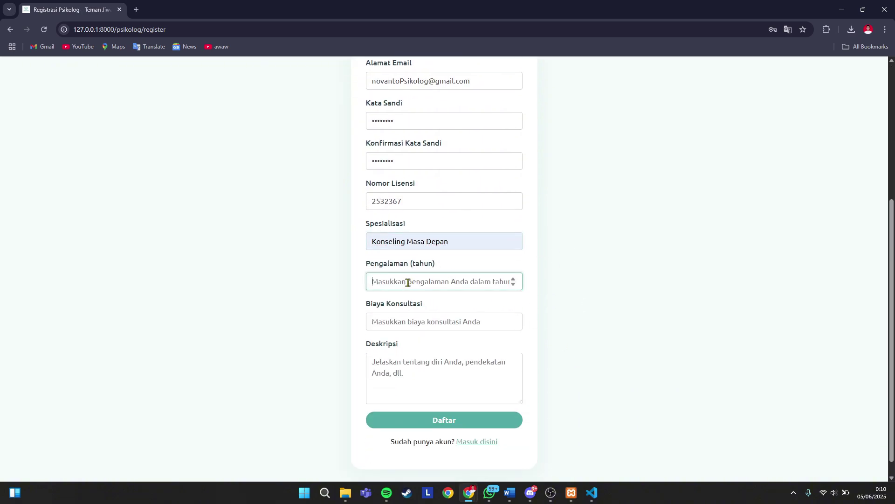
text(4)
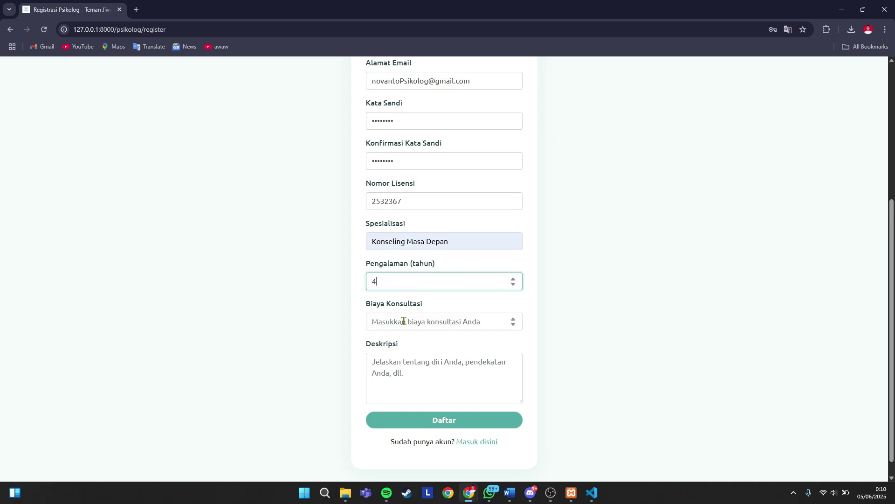
click(402, 322)
text(50000)
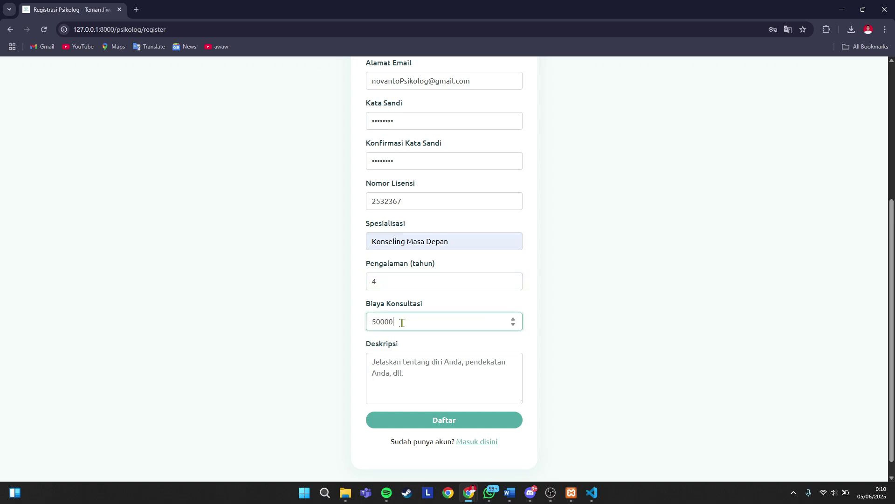
click(423, 364)
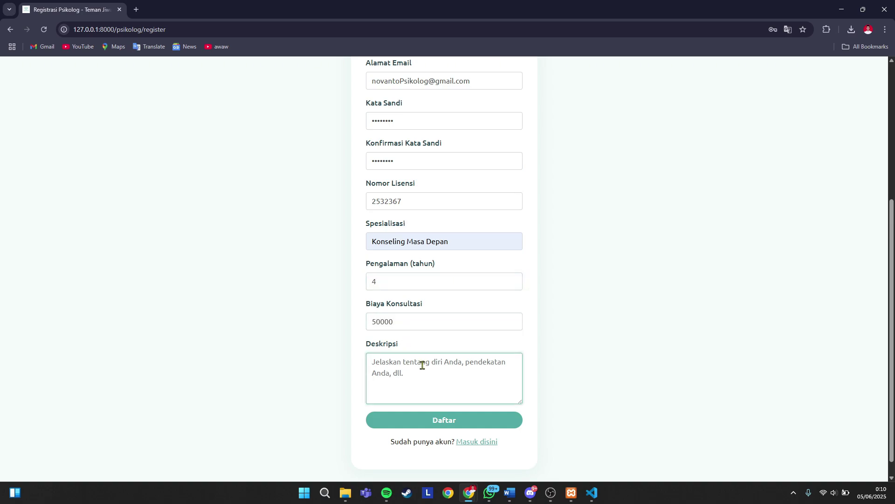
text(Di)
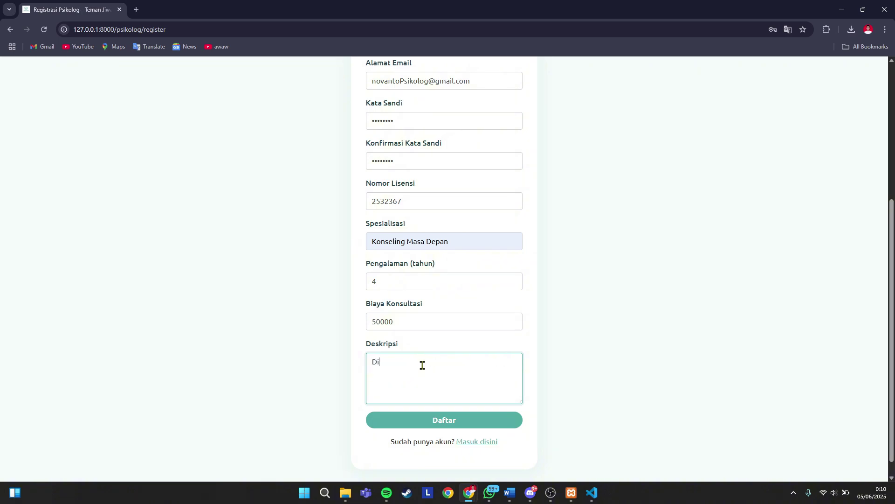
text(sini saya adalah teman ceri)
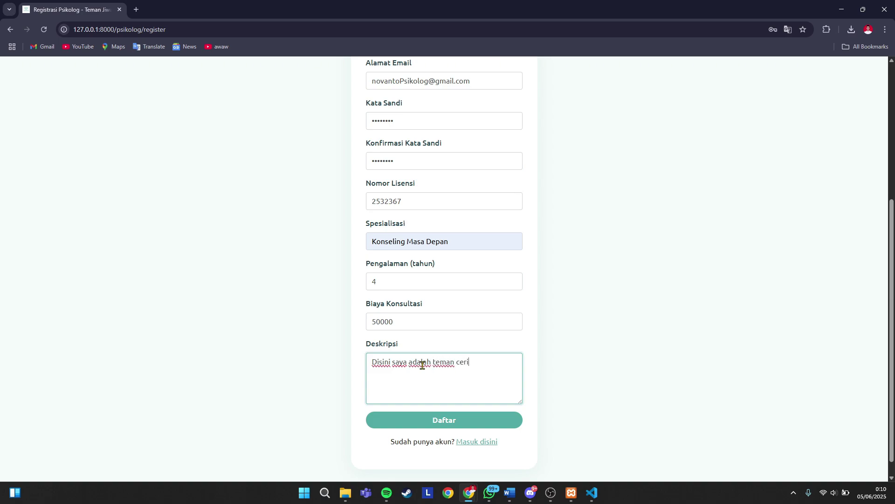
text(ta an)
key(BackSpace)
key(BackSpace)
click(462, 420)
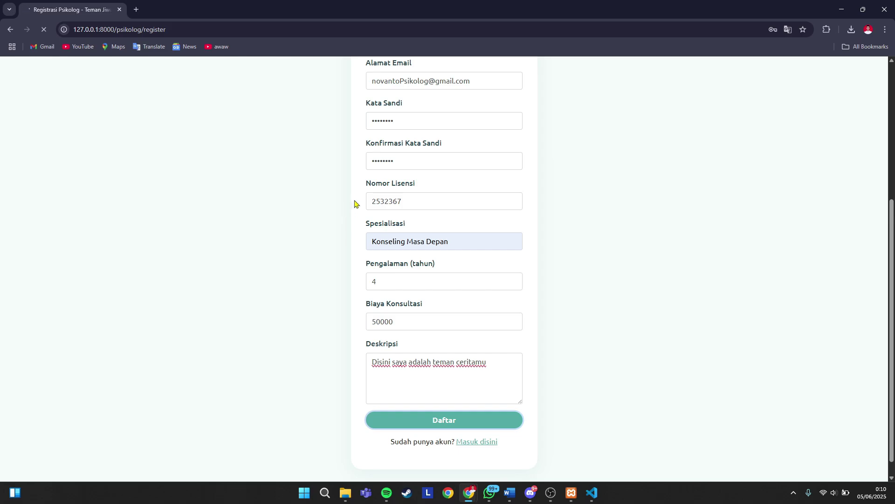
- Dismiss Chrome's save-password prompt and go to the Edit Profil page from the dashboard
scroll(371, 223, up, 5)
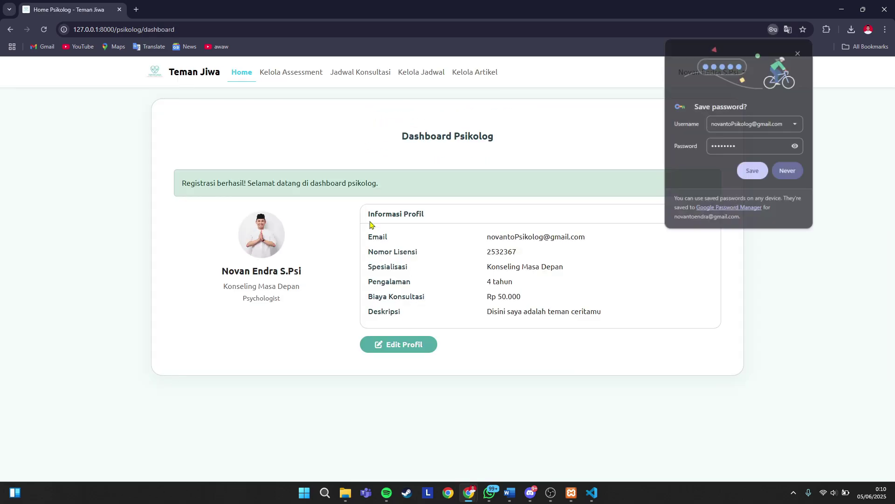
click(798, 53)
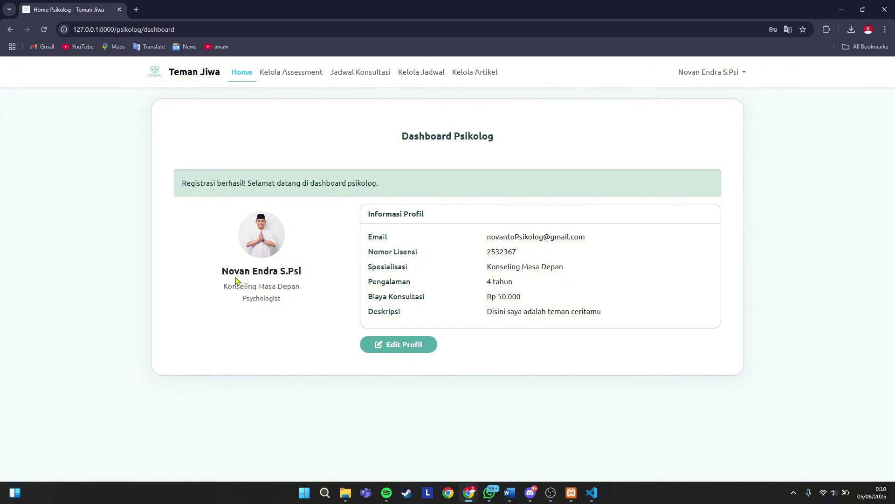
click(405, 349)
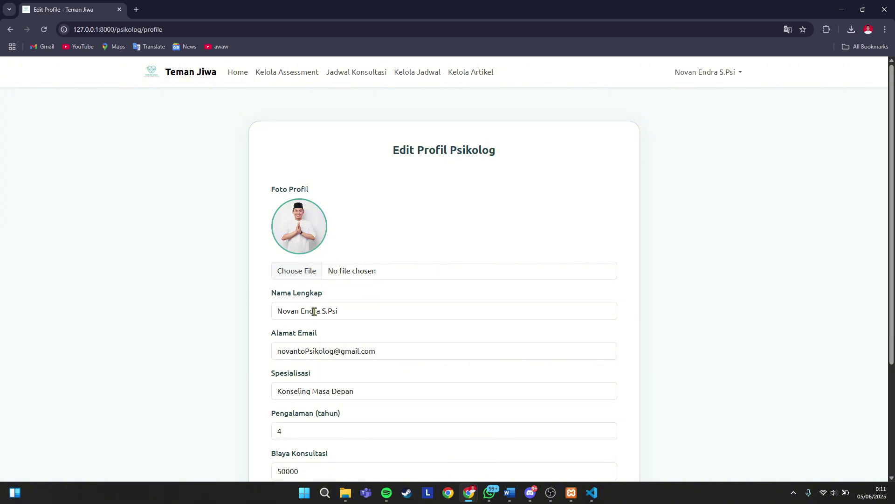
- Change the consultation fee to 55000, save, and return to the dashboard showing Rp 55.000
scroll(340, 310, down, 2)
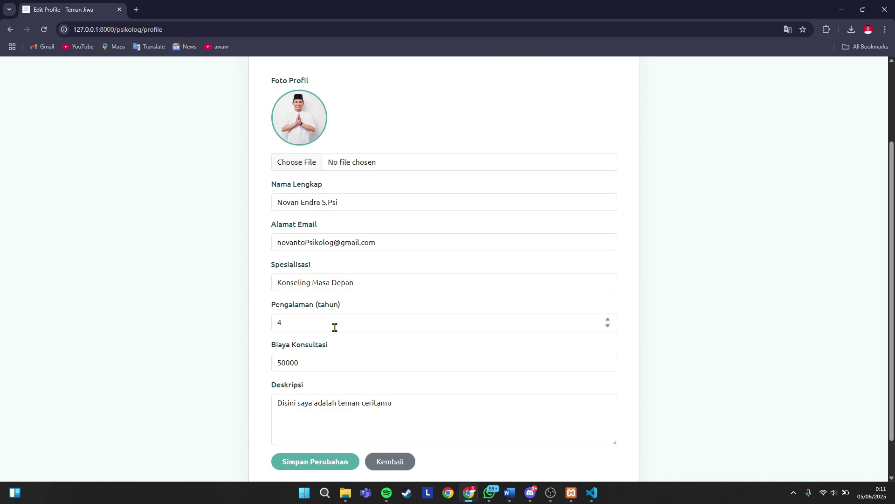
click(299, 363)
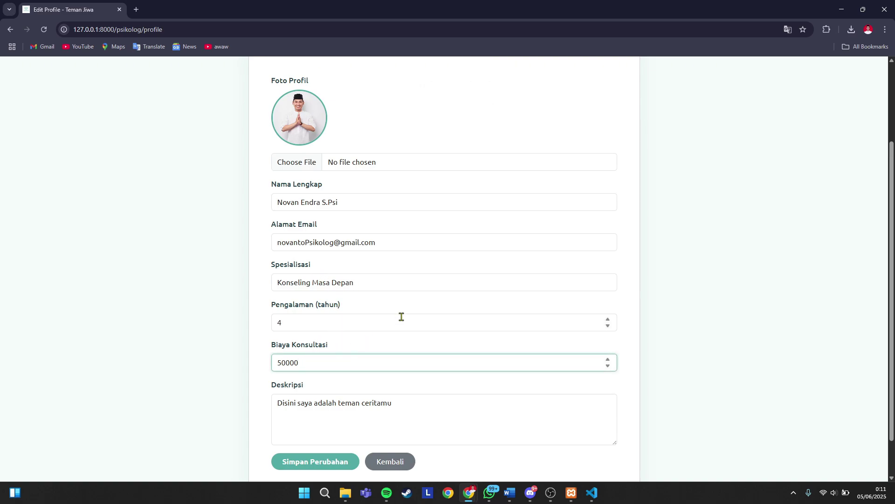
scroll(401, 317, up, 2)
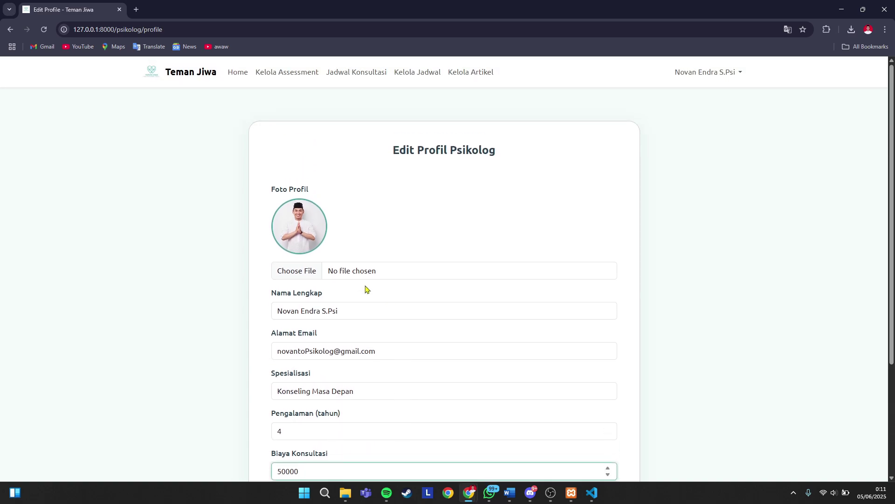
click(300, 275)
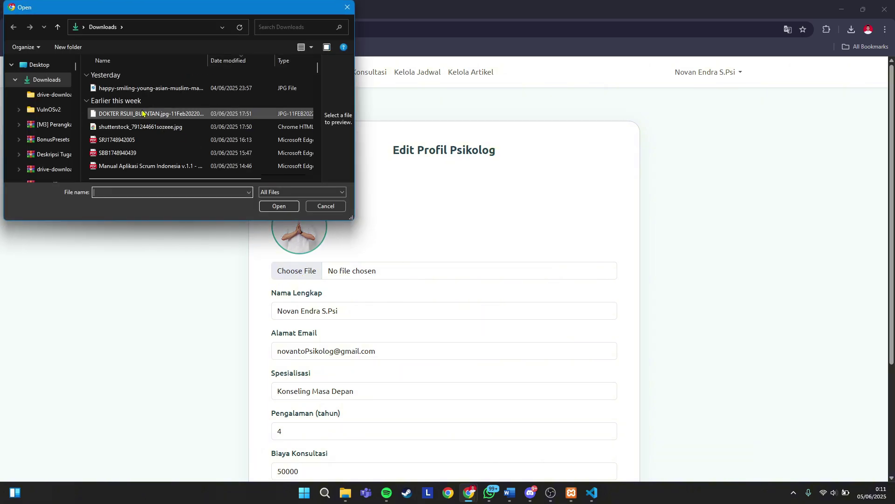
click(347, 8)
scroll(346, 264, down, 3)
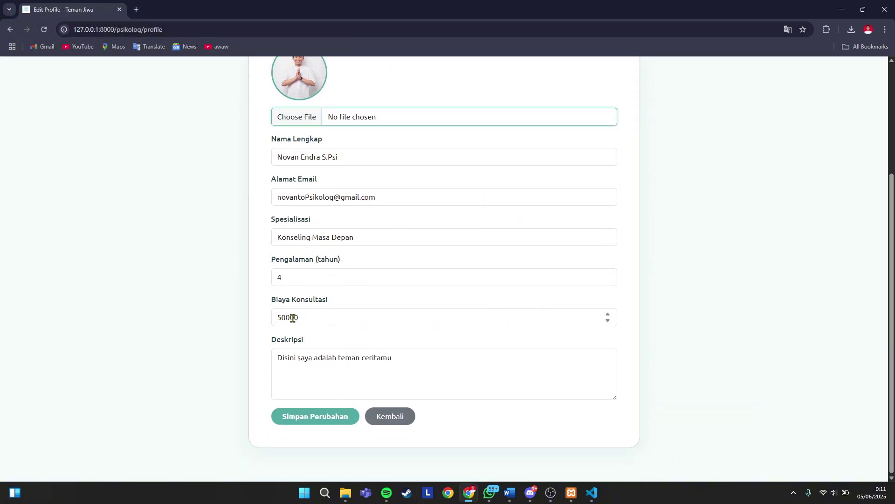
click(336, 314)
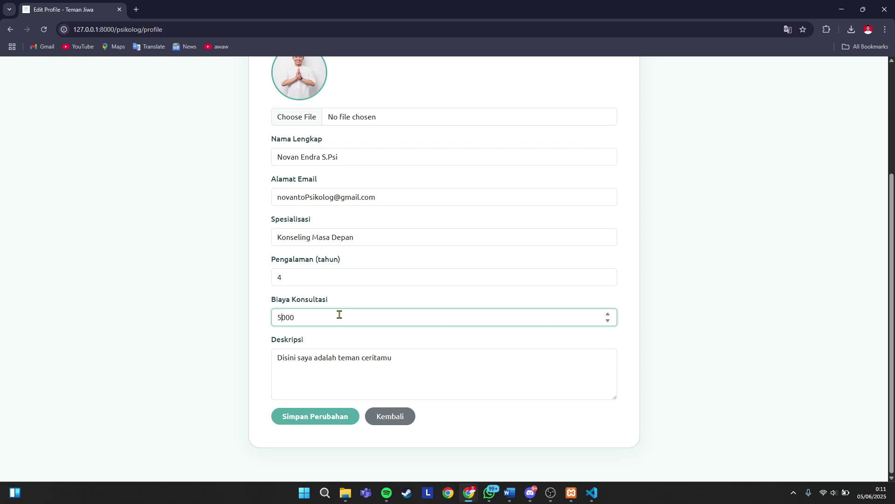
text(0)
click(319, 420)
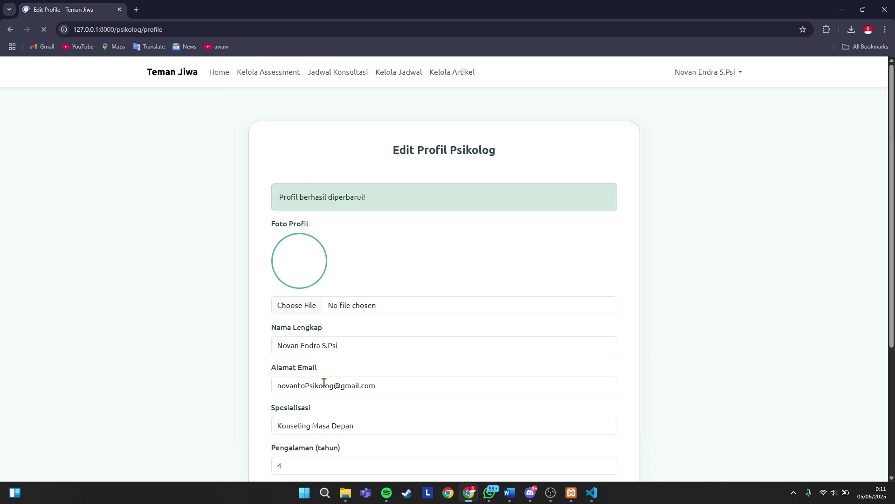
scroll(324, 382, down, 4)
click(391, 415)
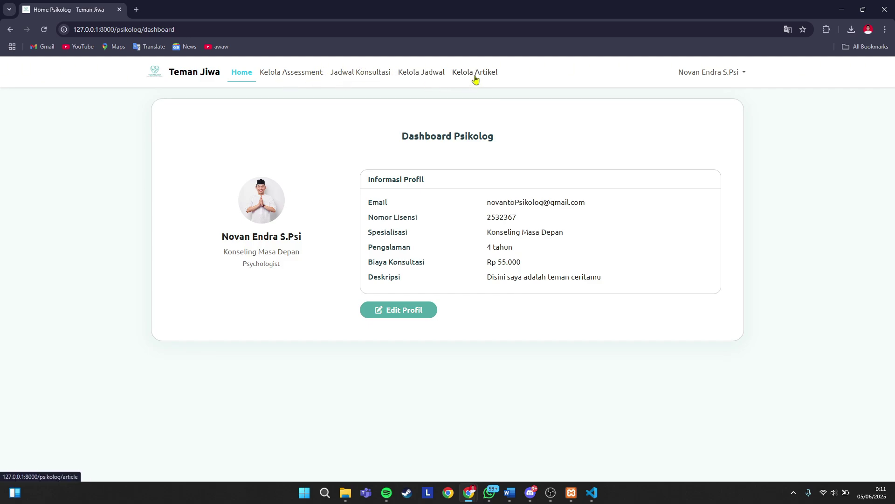
- Create a PHQ-9 assessment described 'Ini adalah Asessment mental awal' with a tiredness question
click(295, 77)
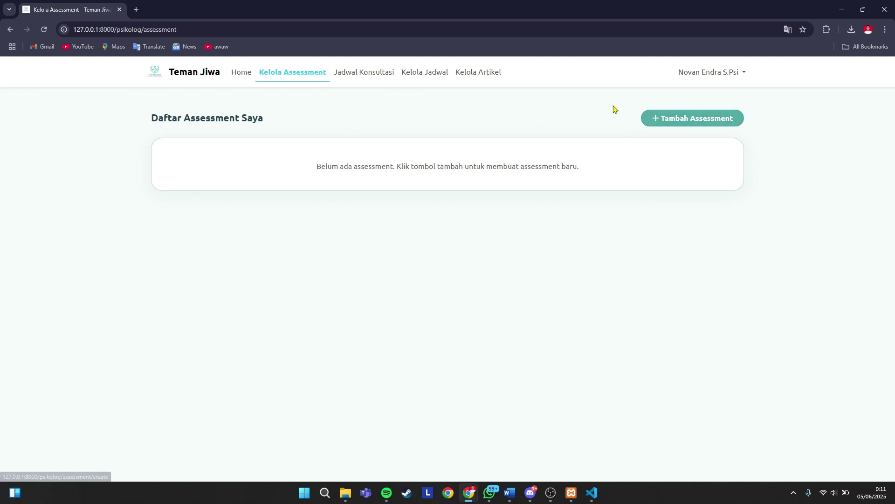
click(654, 120)
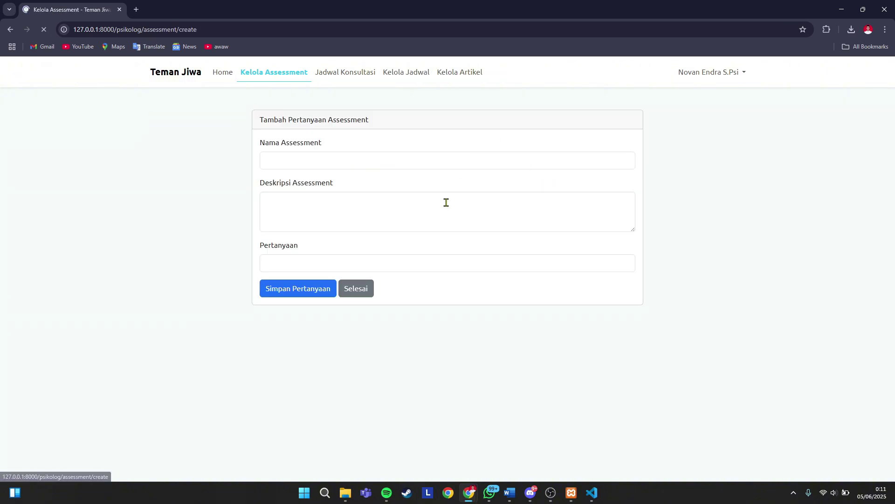
click(301, 160)
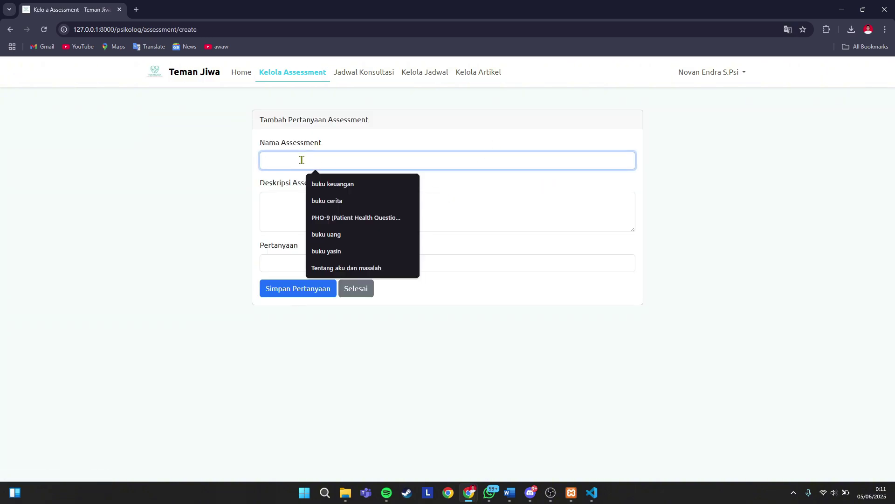
click(322, 217)
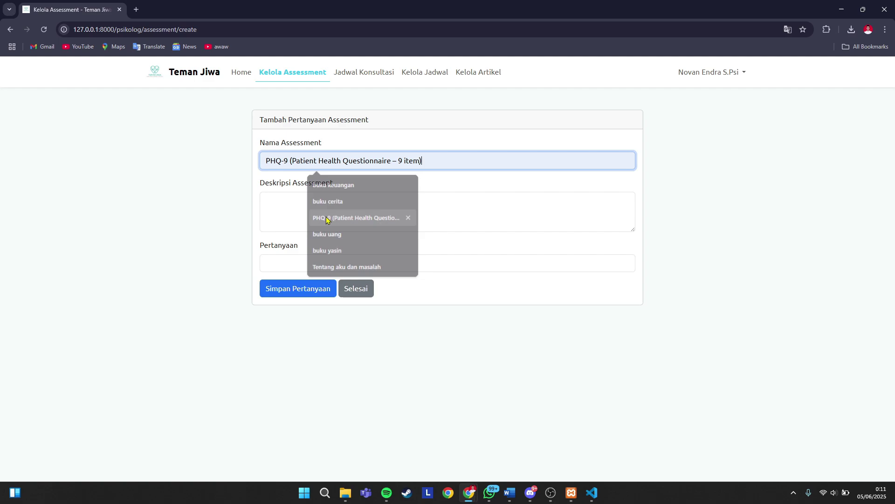
click(290, 199)
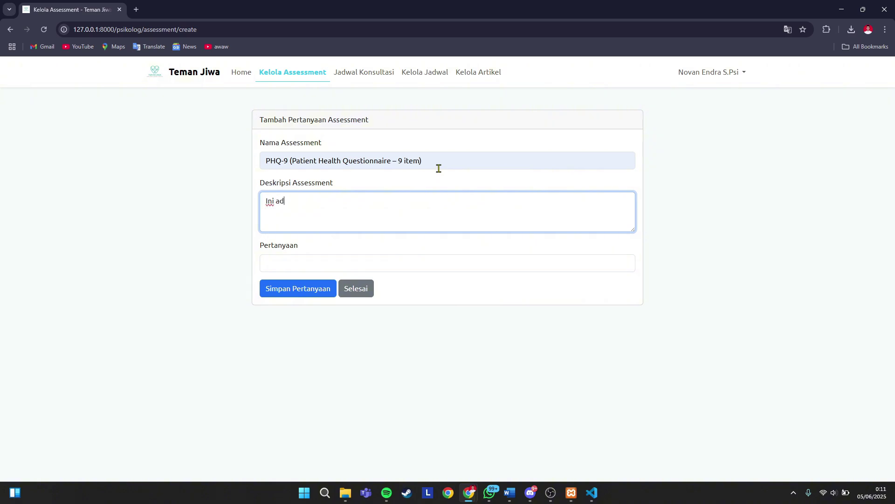
text(Ini adalah Asessment mental awal)
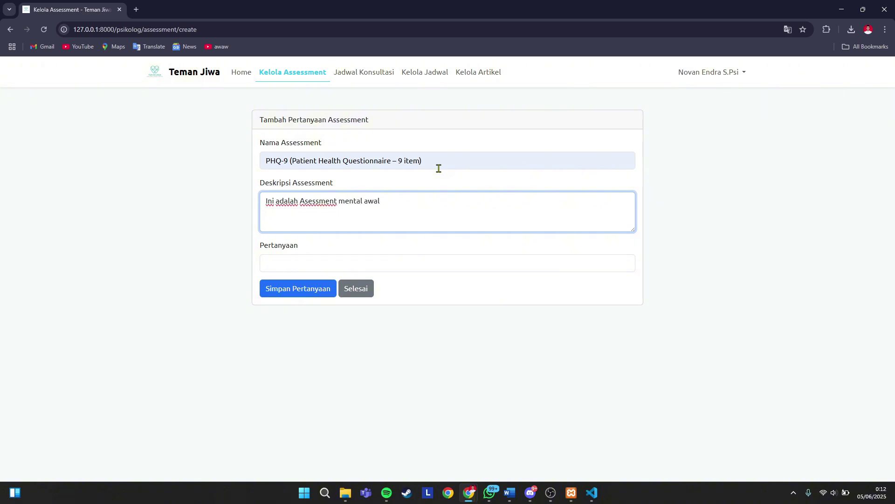
click(328, 264)
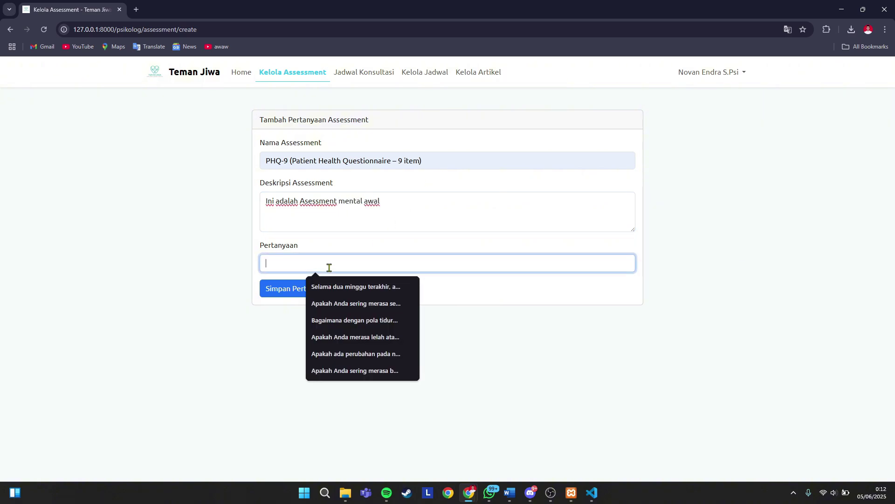
click(352, 338)
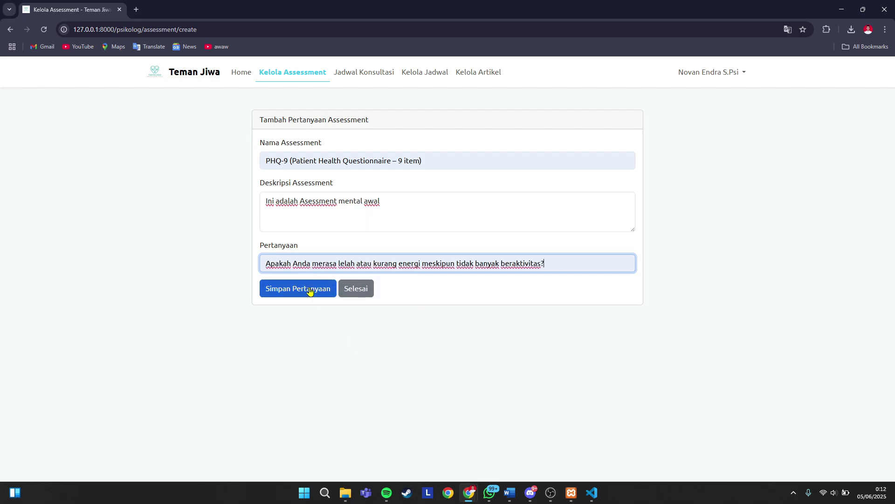
click(310, 290)
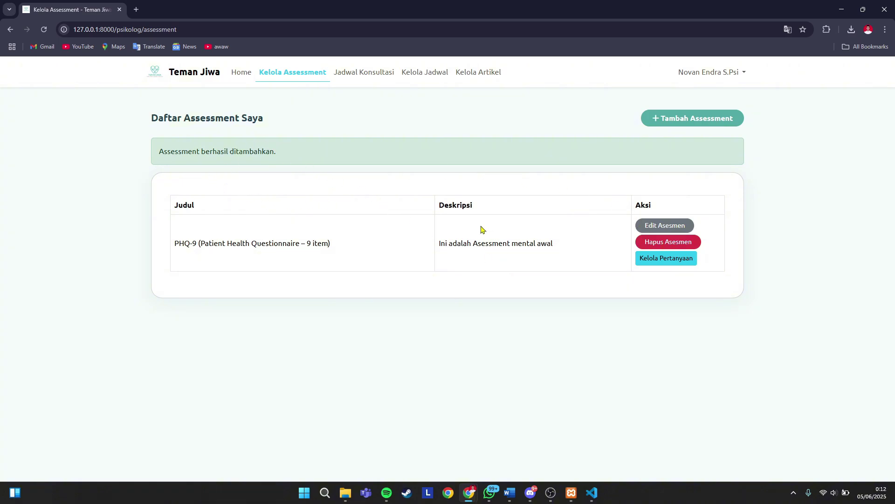
- In PHQ-9's question list, add the tiredness and loss-of-interest questions
click(670, 261)
scroll(438, 228, down, 1)
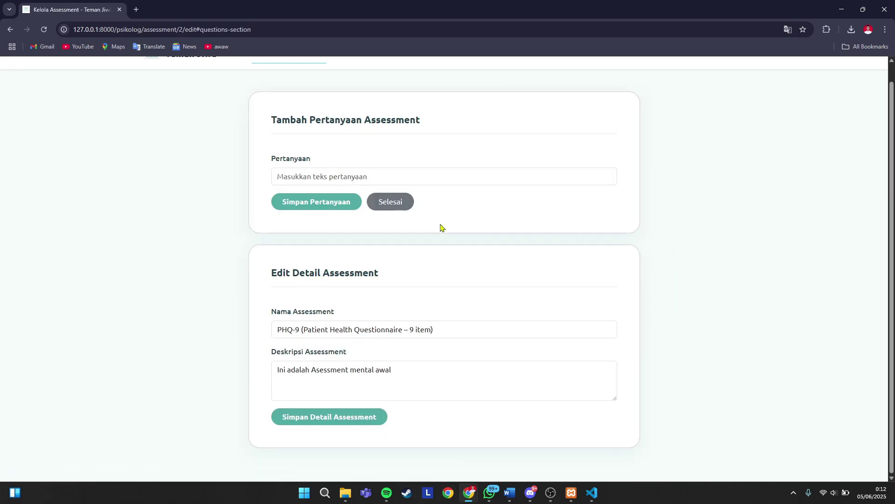
scroll(446, 249, up, 1)
click(314, 191)
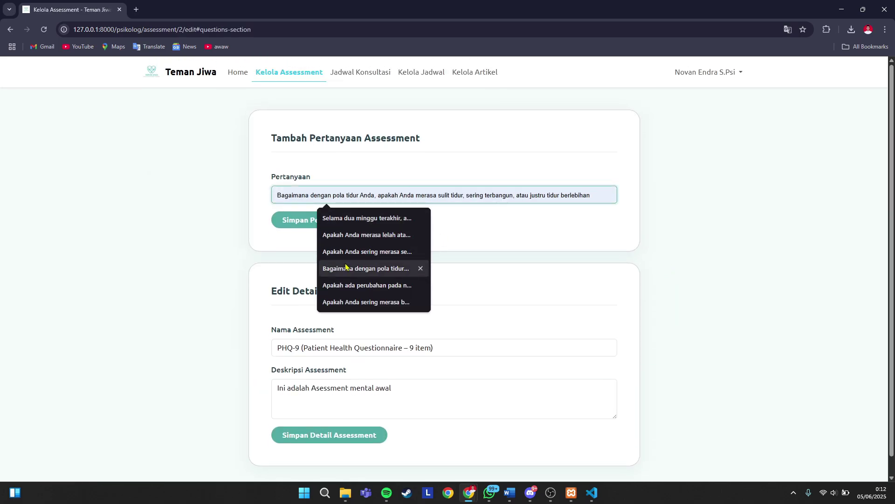
click(344, 234)
click(331, 228)
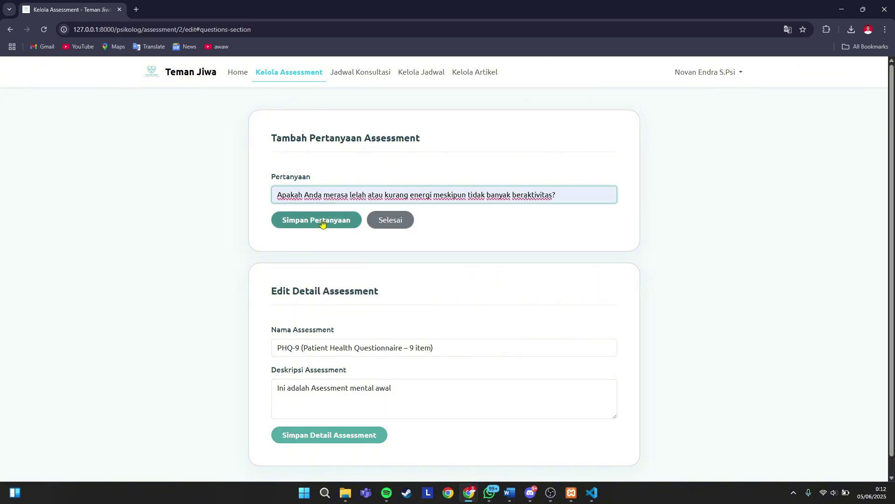
scroll(443, 244, down, 4)
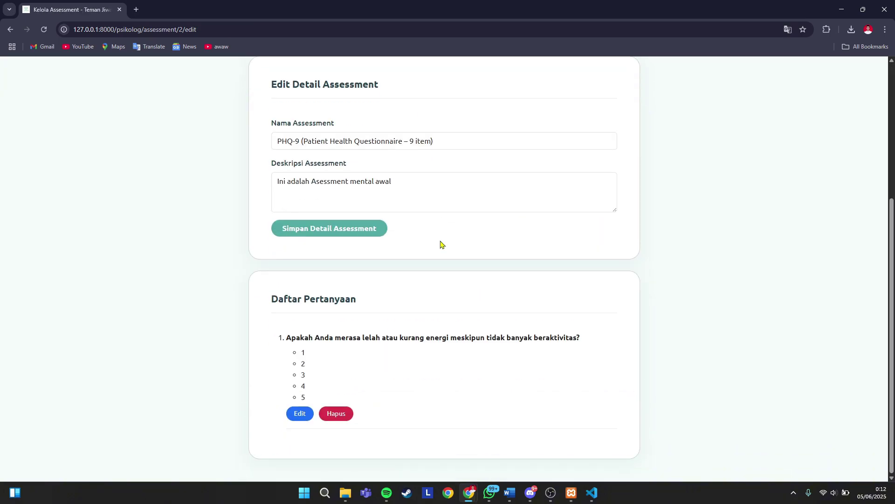
scroll(326, 355, up, 4)
scroll(327, 345, down, 4)
scroll(337, 340, up, 2)
scroll(352, 356, down, 1)
scroll(357, 352, up, 3)
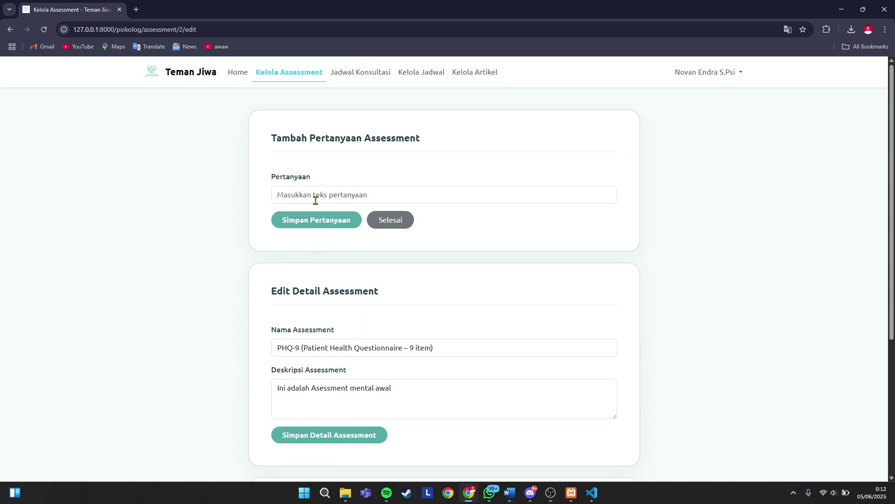
click(316, 200)
click(336, 216)
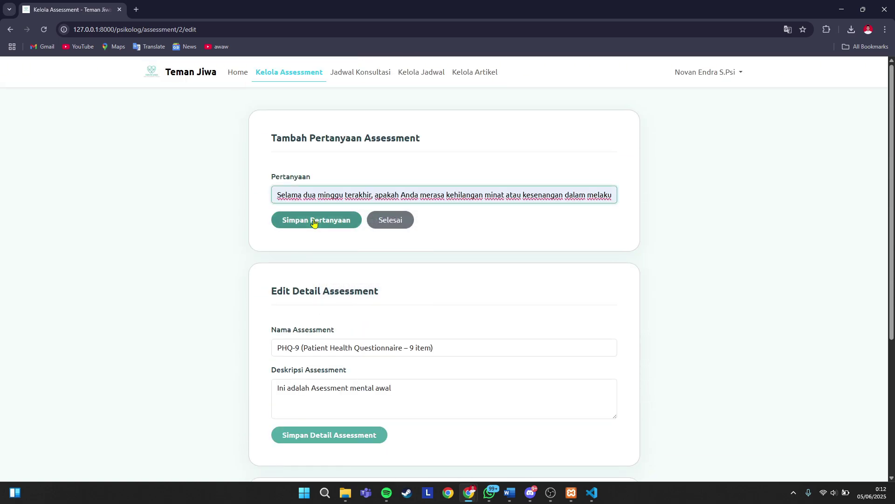
click(314, 222)
- Add the guilt-and-failure and sadness-and-hopelessness questions to PHQ-9
scroll(448, 250, down, 7)
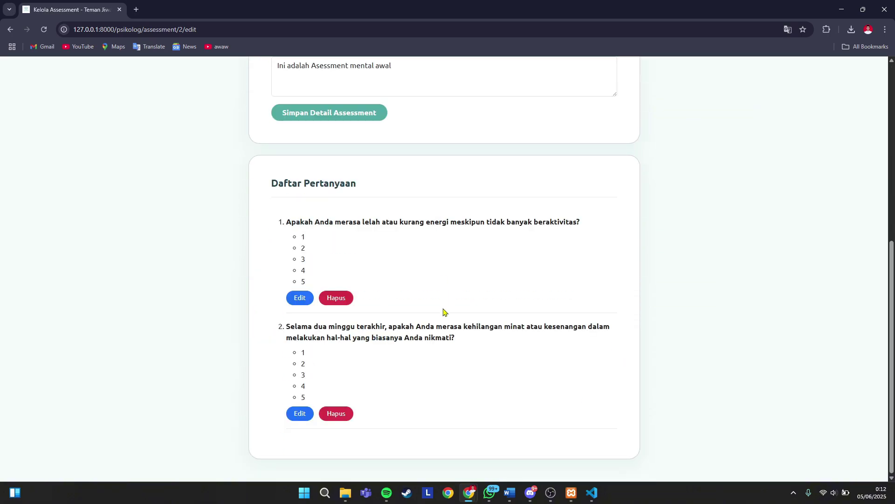
scroll(362, 348, up, 7)
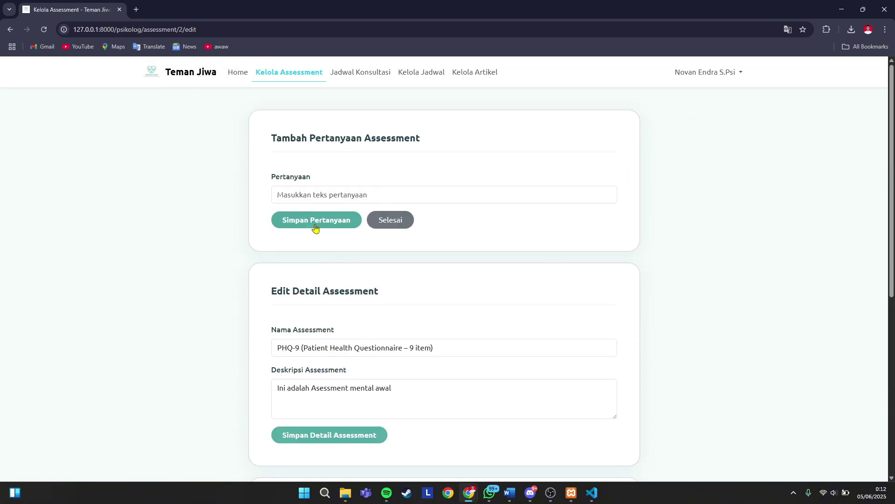
click(351, 194)
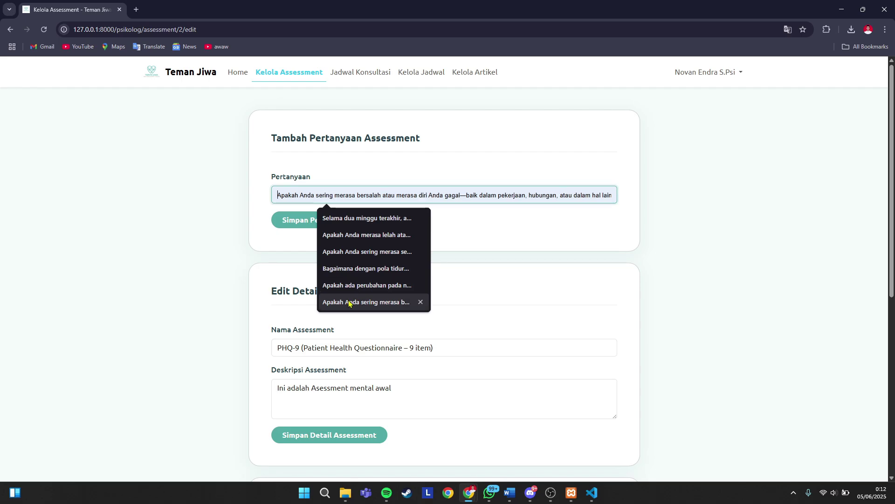
click(350, 302)
click(312, 222)
scroll(422, 264, down, 10)
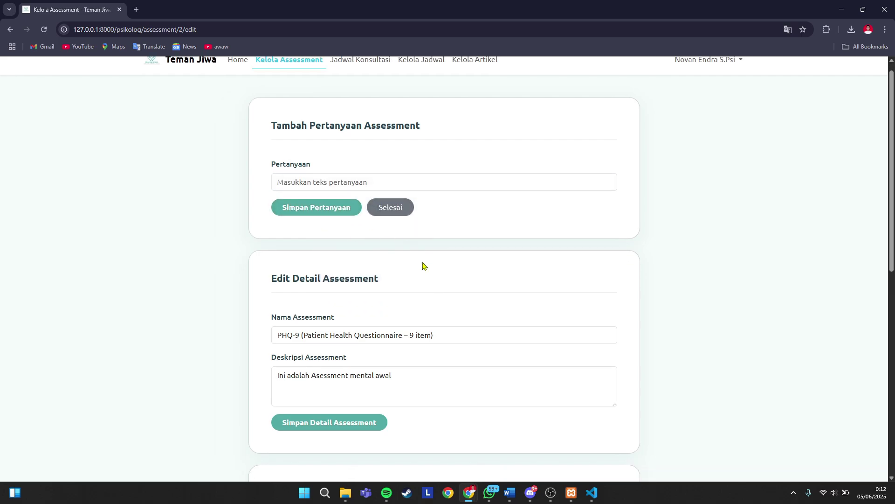
scroll(314, 176, up, 10)
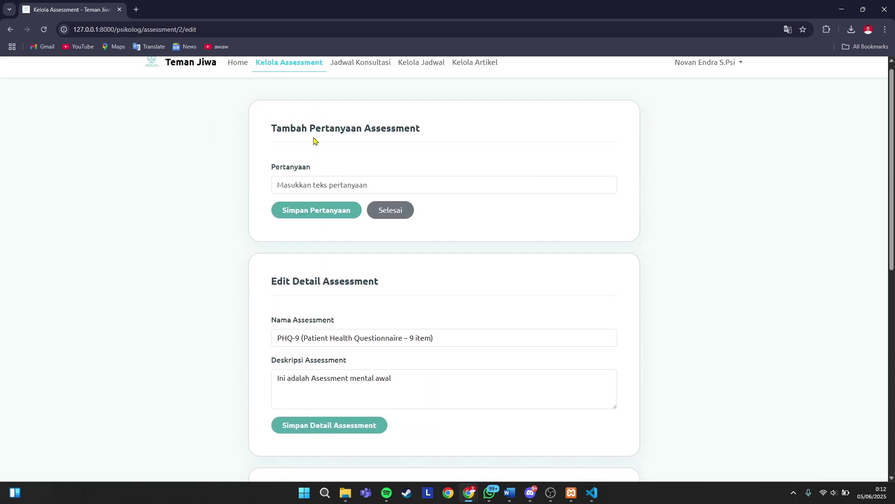
click(330, 195)
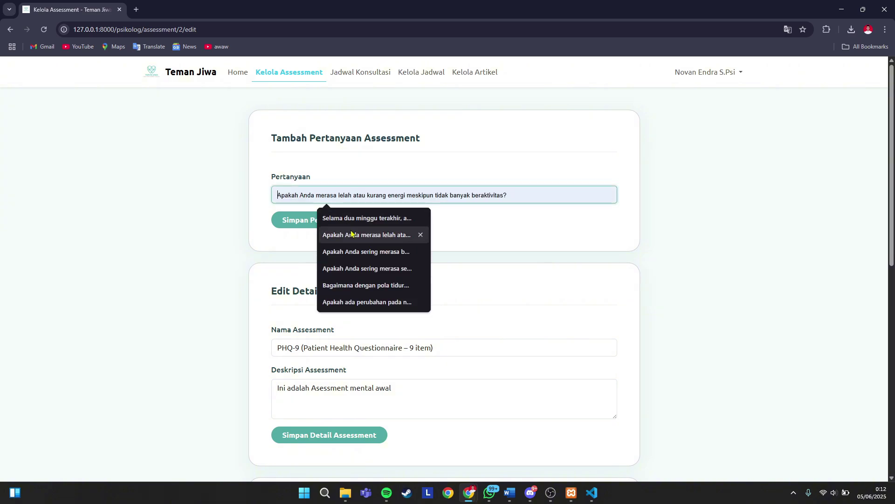
click(350, 268)
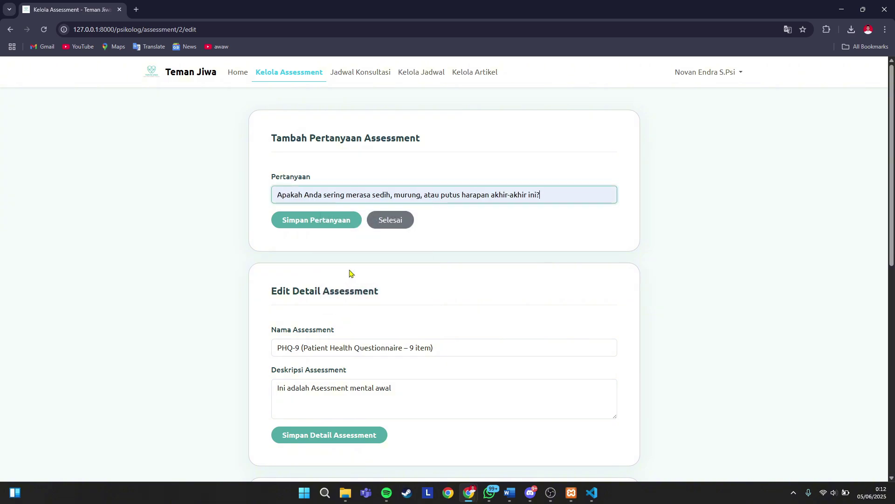
click(336, 219)
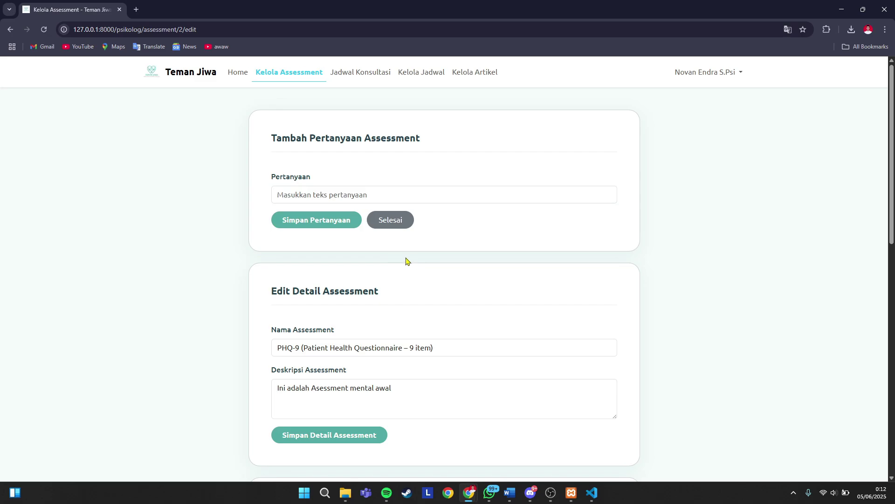
- Add the sleep-pattern question 'Bagaimana dengan pola tidur Anda…' as question 5
scroll(405, 262, down, 9)
scroll(406, 262, down, 2)
scroll(406, 262, up, 7)
scroll(406, 261, down, 5)
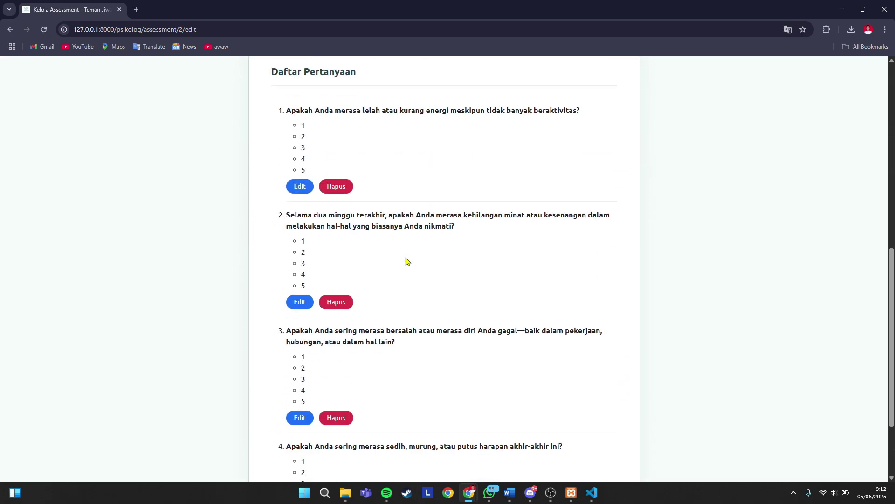
scroll(405, 262, up, 9)
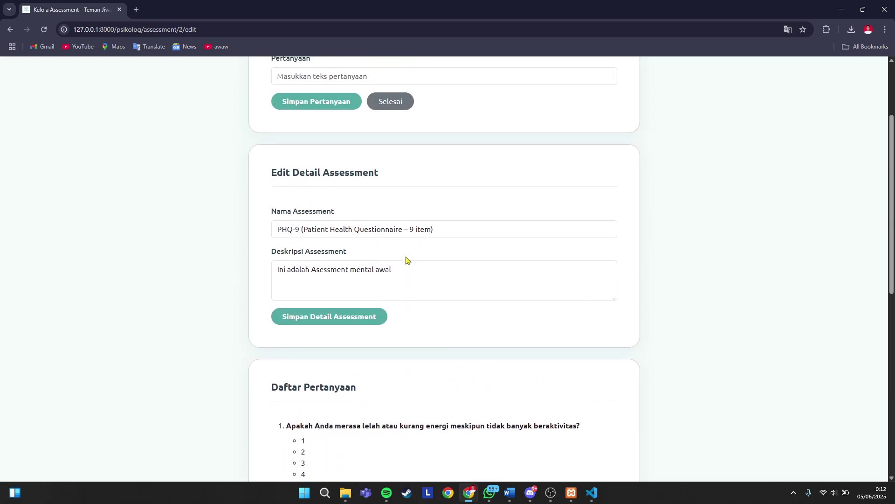
click(326, 193)
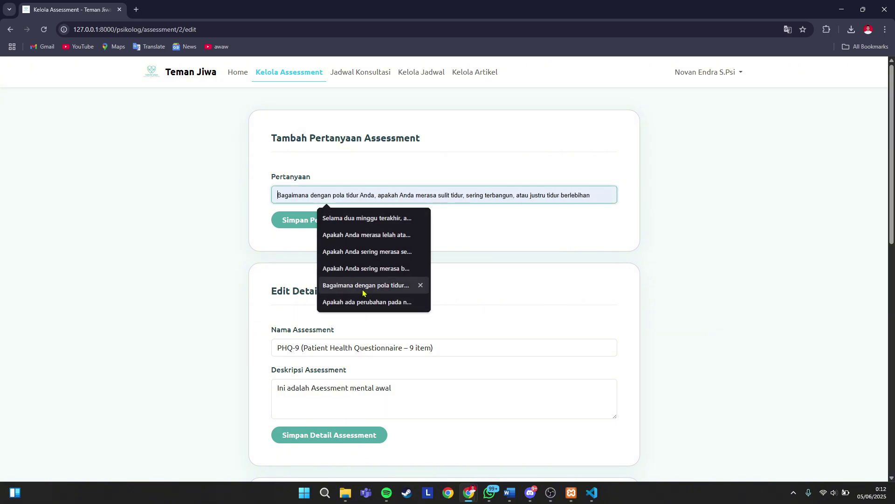
click(354, 285)
click(314, 222)
scroll(397, 246, down, 14)
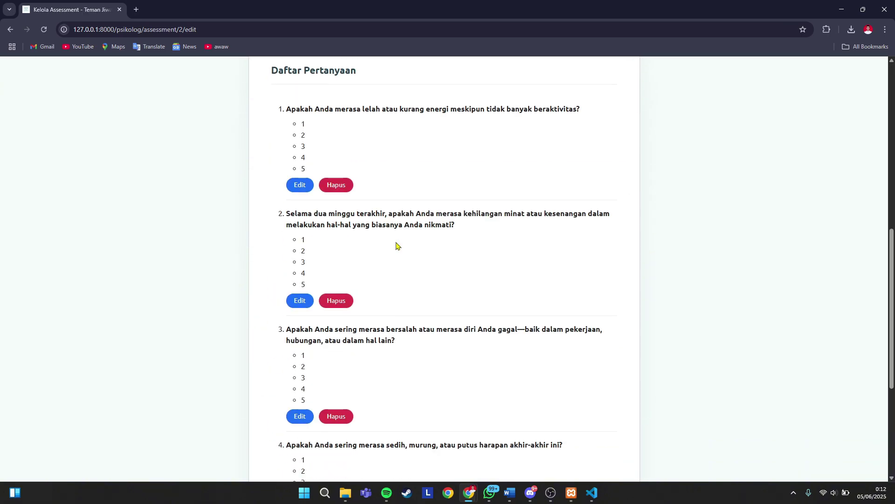
scroll(396, 246, up, 10)
scroll(397, 245, up, 4)
click(328, 194)
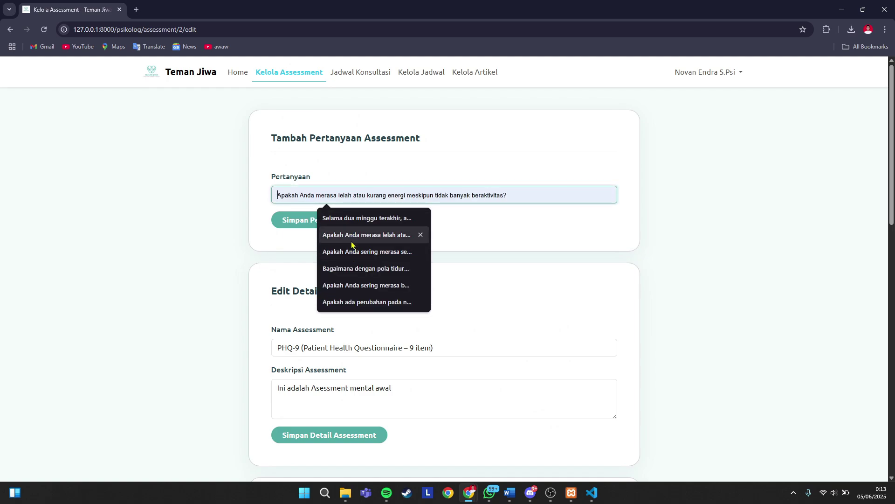
- Add the guilt question 'Apakah Anda sering merasa bersalah…' as question 6
click(366, 285)
key(Return)
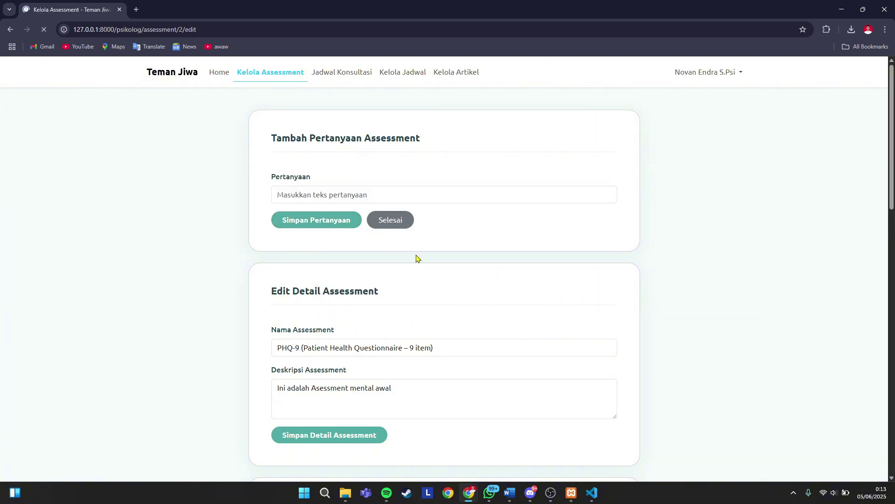
scroll(416, 258, down, 15)
scroll(412, 257, up, 5)
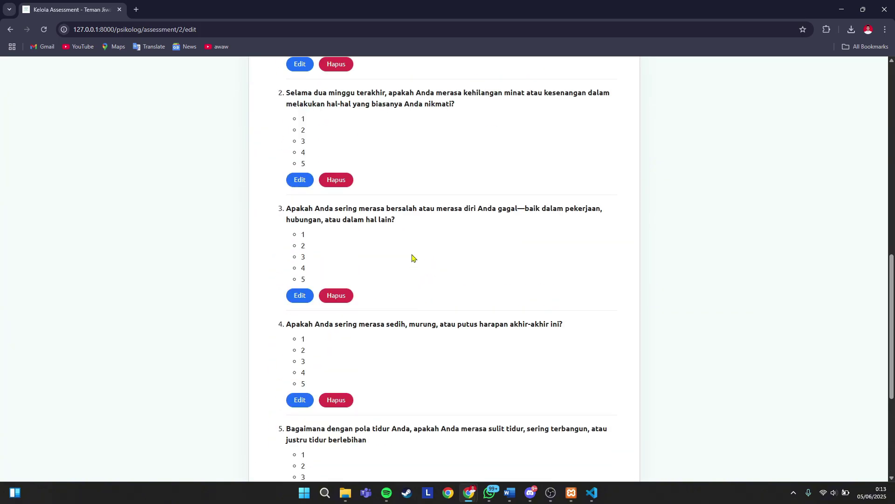
scroll(413, 258, down, 2)
scroll(412, 258, up, 4)
scroll(412, 258, up, 5)
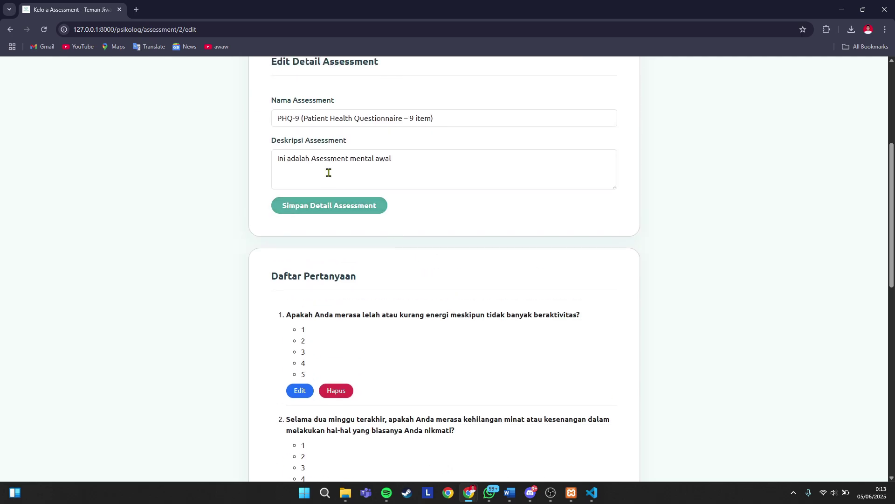
click(329, 117)
scroll(369, 155, up, 5)
- Remove the appetite suggestion and add the tiredness question 'Apakah Anda merasa lelah…' as question 7
click(342, 183)
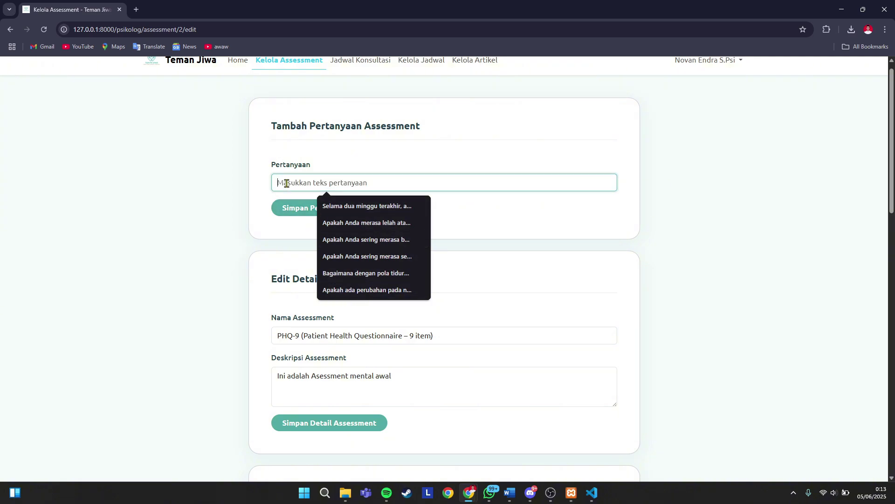
click(420, 290)
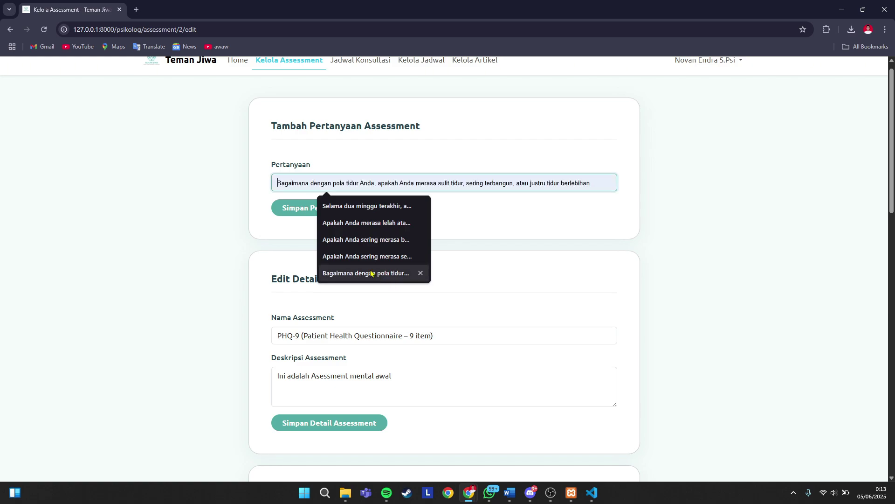
click(366, 223)
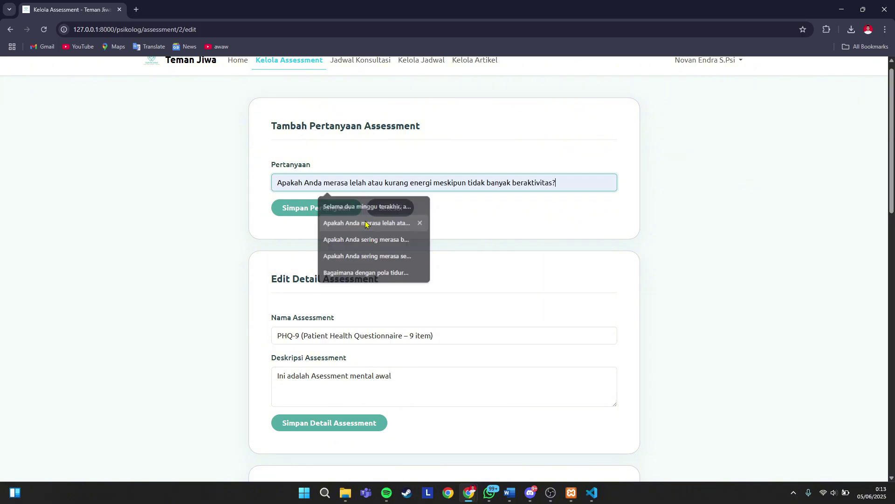
click(299, 210)
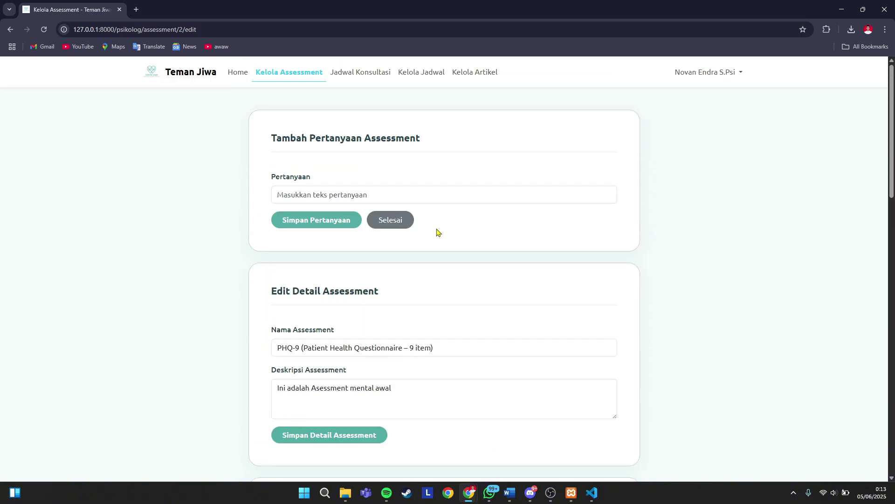
scroll(433, 232, down, 15)
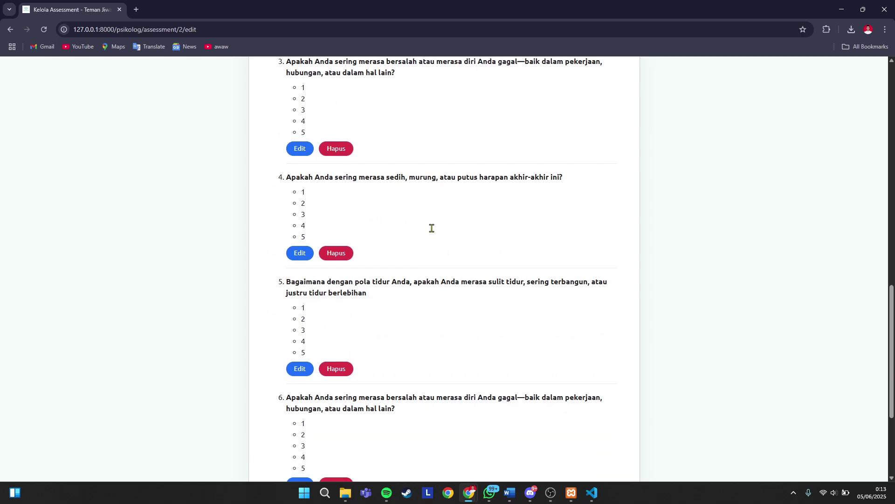
scroll(433, 231, down, 3)
scroll(433, 232, up, 18)
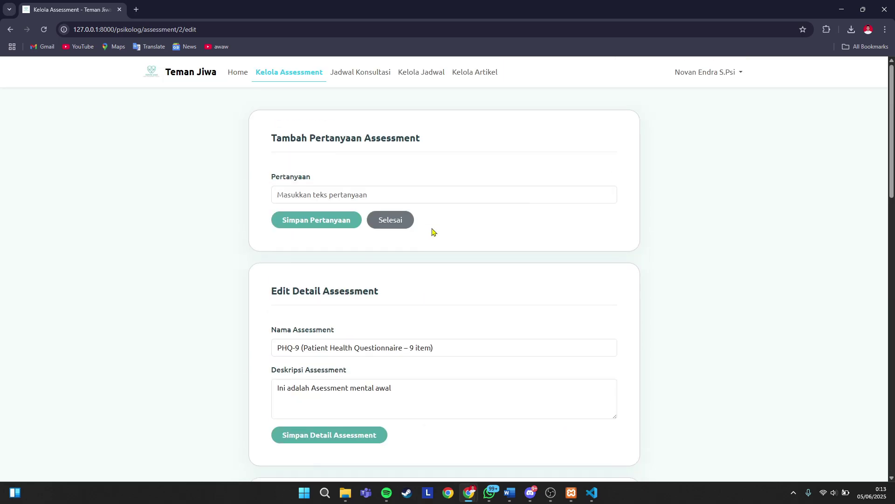
click(340, 194)
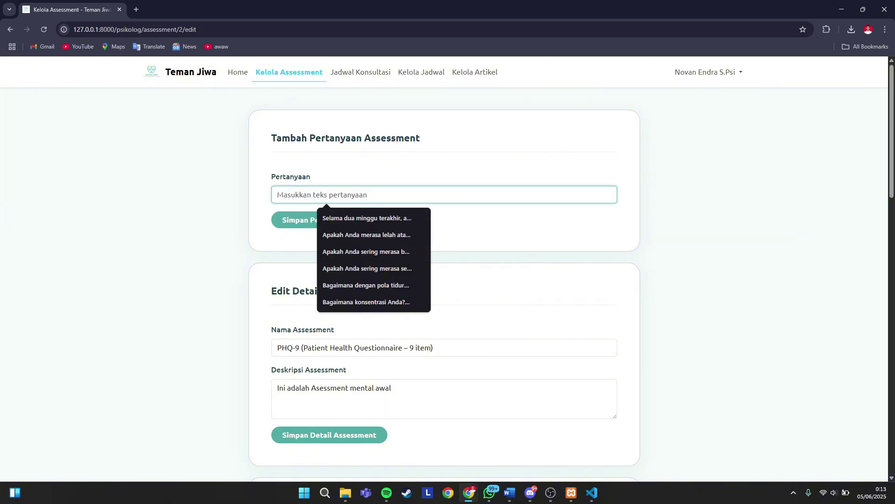
scroll(489, 344, down, 12)
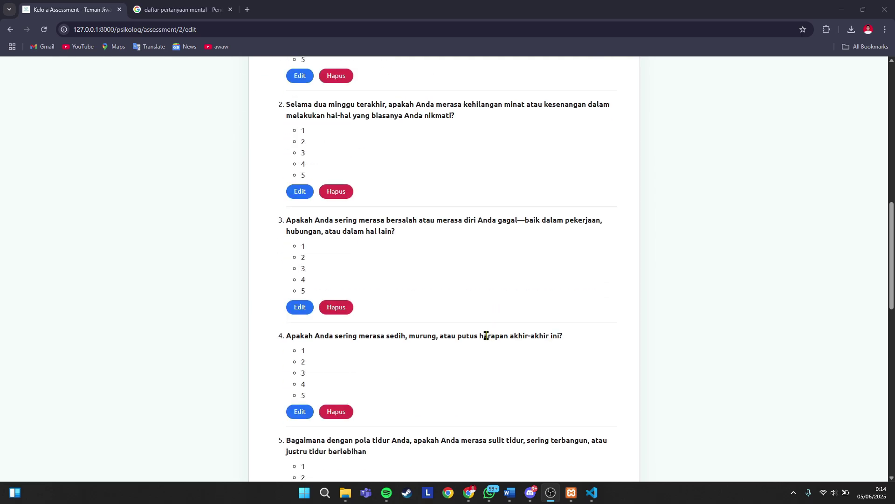
scroll(486, 335, down, 10)
scroll(424, 319, up, 18)
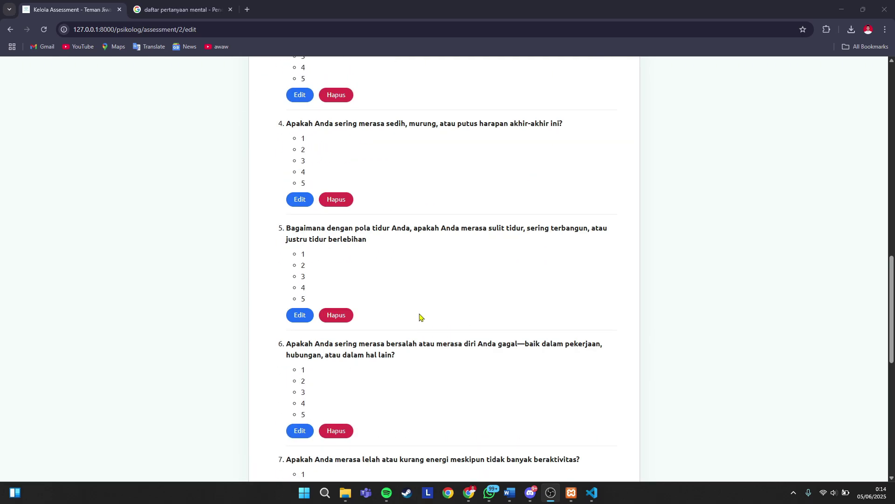
scroll(420, 316, up, 5)
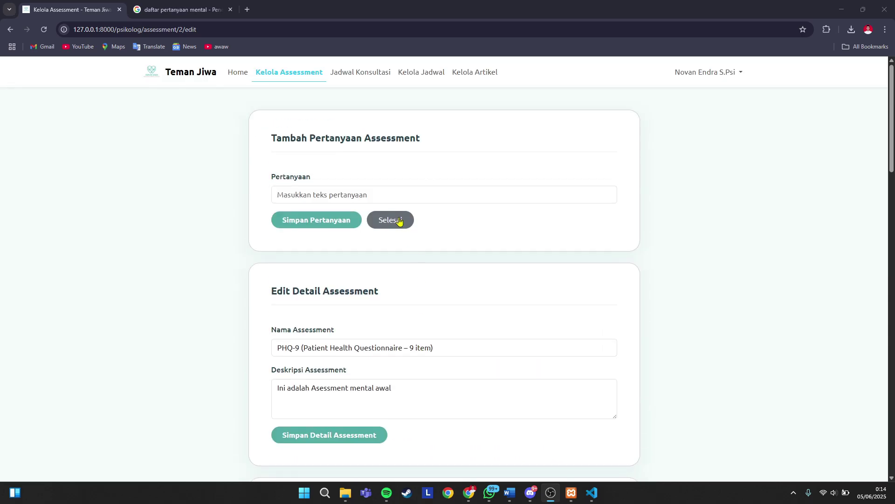
- Finish with the assessment and view the incoming Jadwal Konsultasi page
click(394, 223)
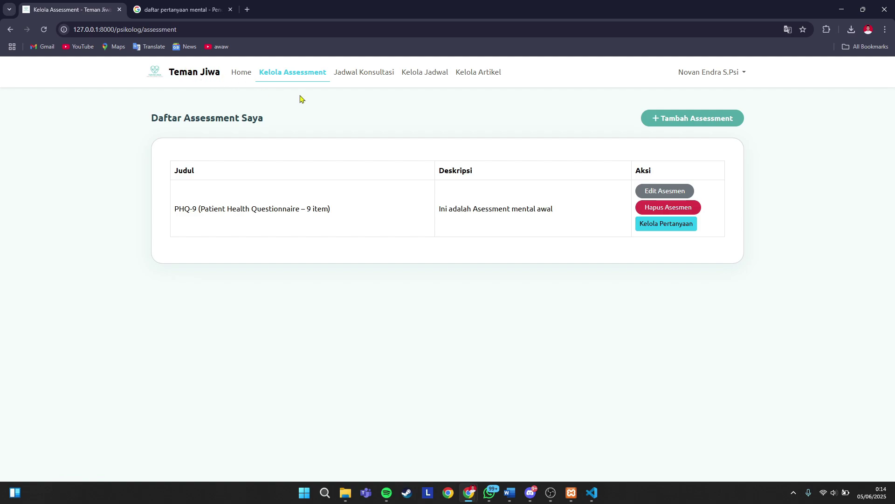
click(361, 77)
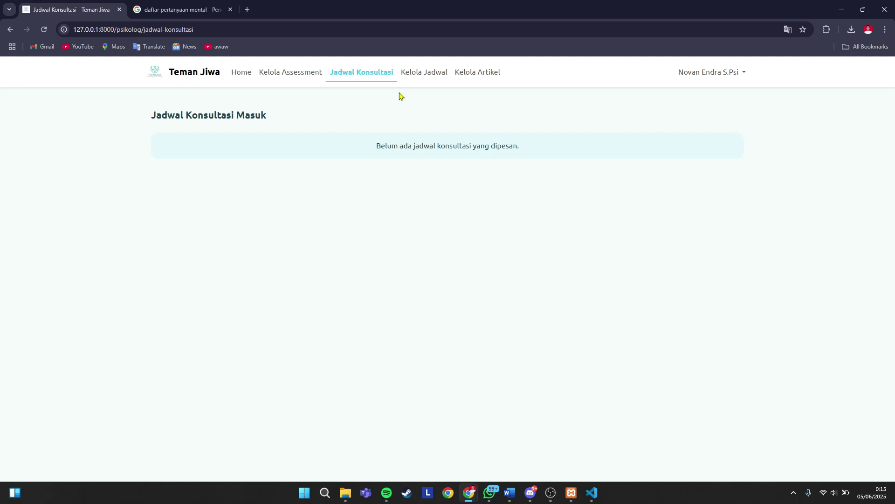
- On Kelola Jadwal, start a new slot dated 07/06/2025
click(418, 78)
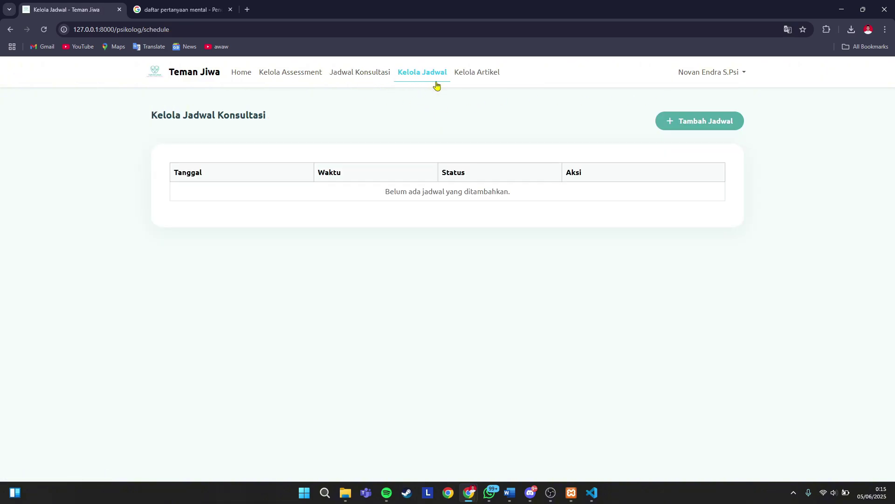
click(684, 126)
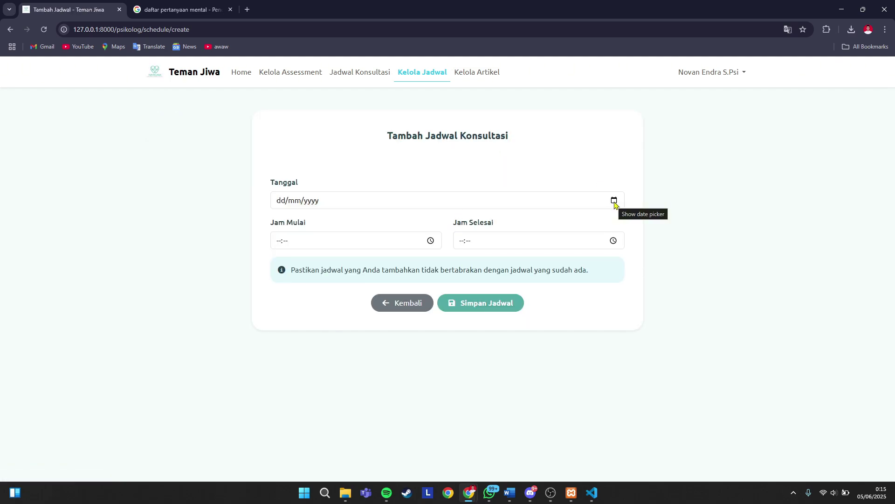
click(614, 201)
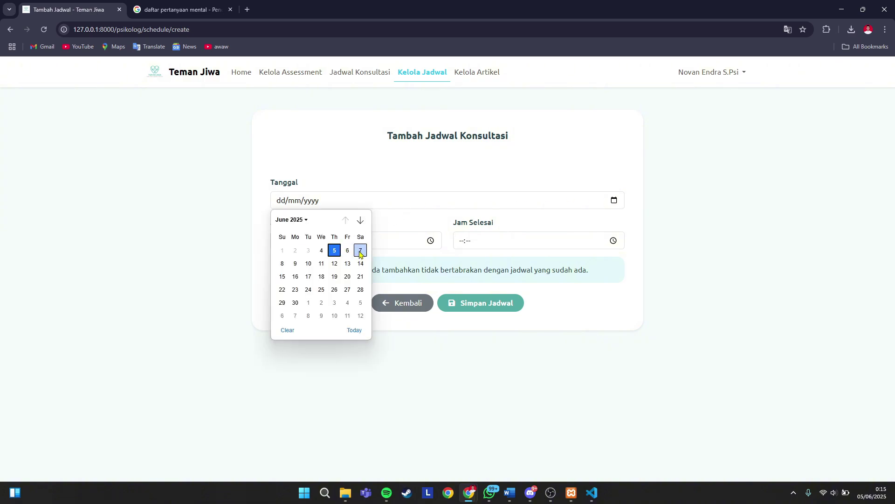
click(360, 252)
- Set the slot's start time to 08:15
click(431, 241)
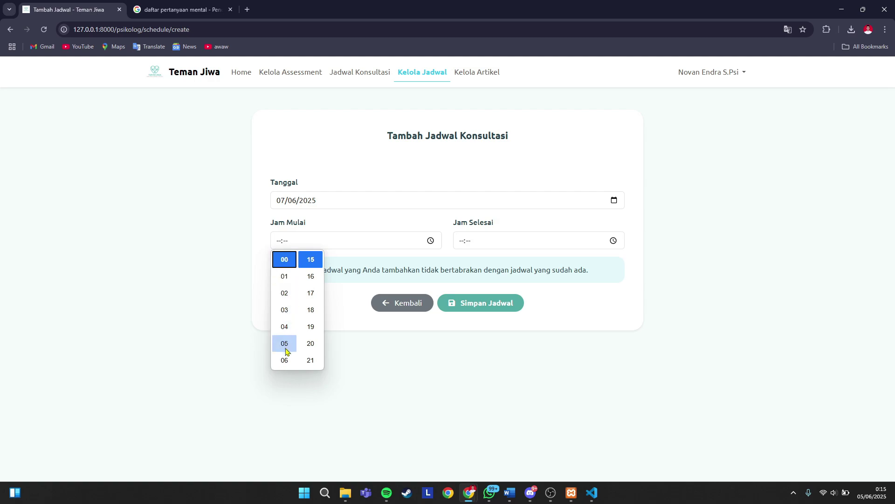
scroll(286, 347, down, 5)
click(284, 277)
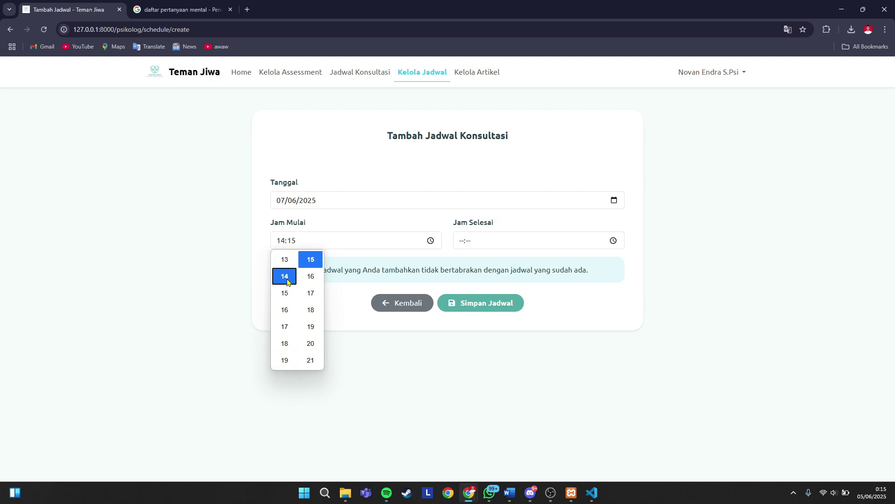
scroll(285, 279, up, 5)
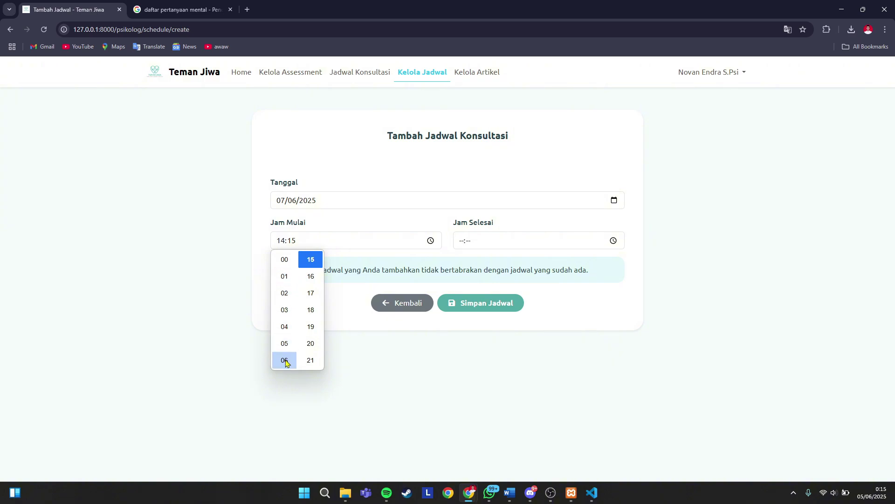
click(285, 360)
scroll(285, 362, down, 2)
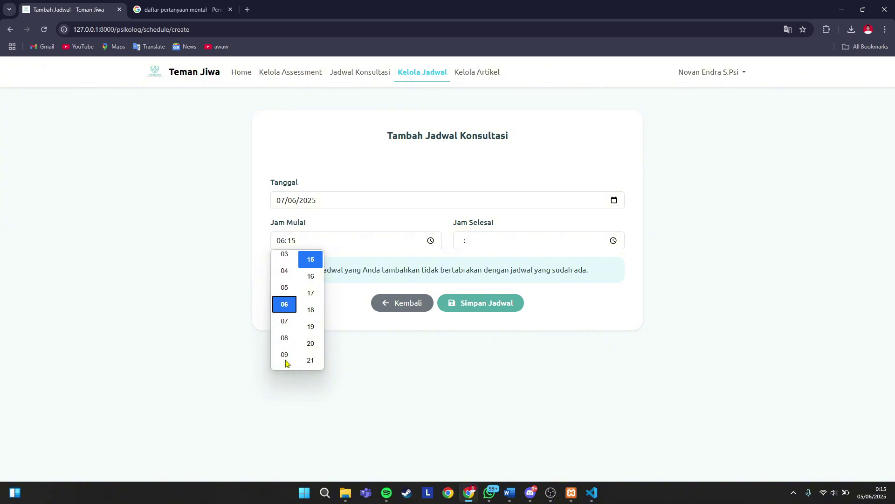
click(283, 344)
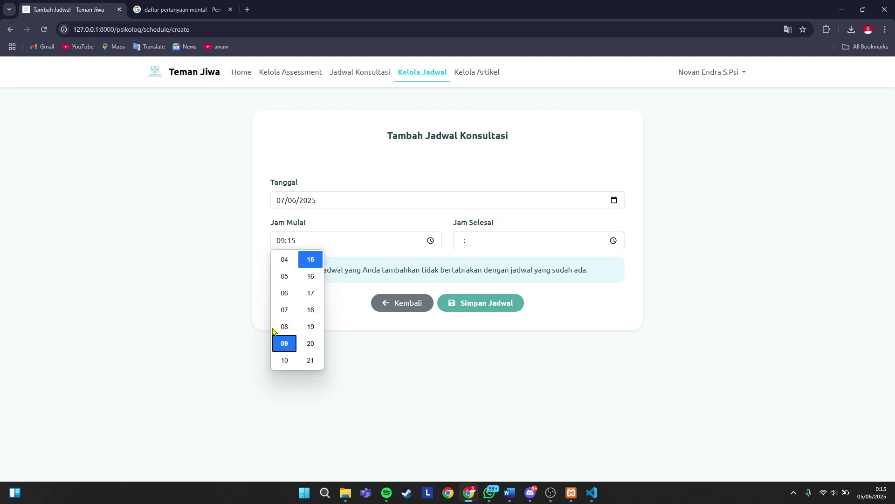
click(280, 328)
click(348, 309)
- Set the end time to 10:15 and save the consultation slot
click(614, 241)
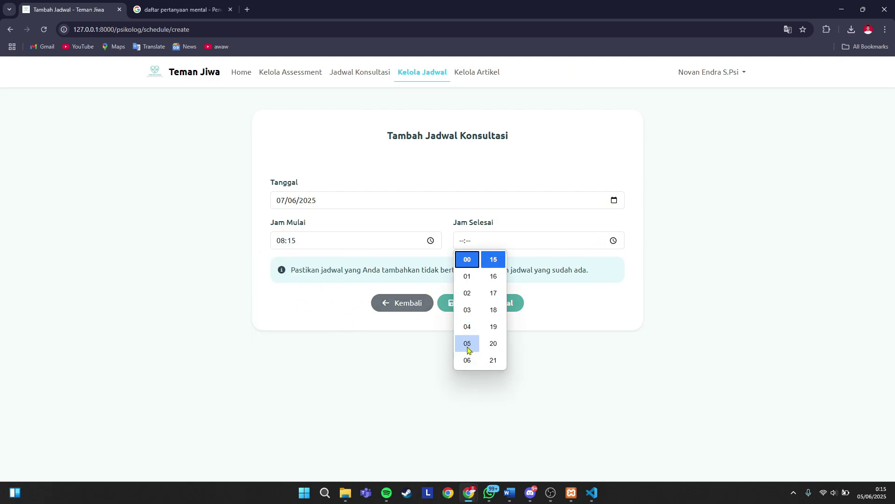
scroll(467, 299, down, 4)
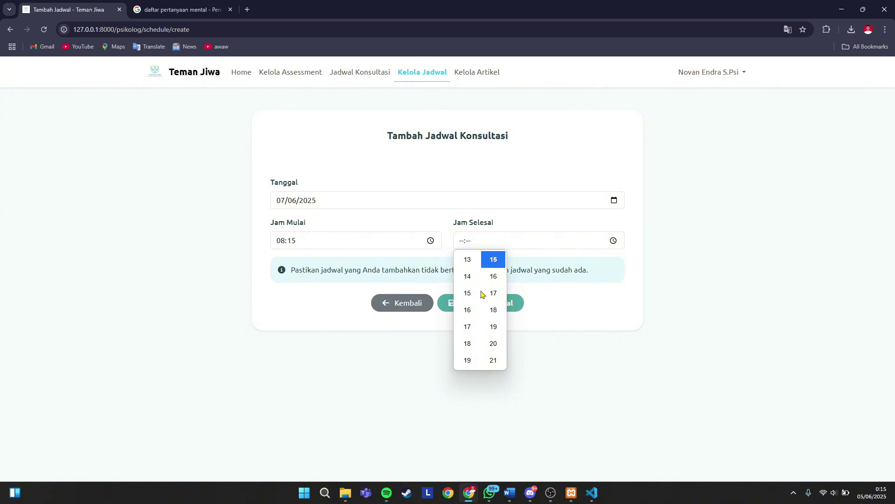
scroll(472, 290, up, 2)
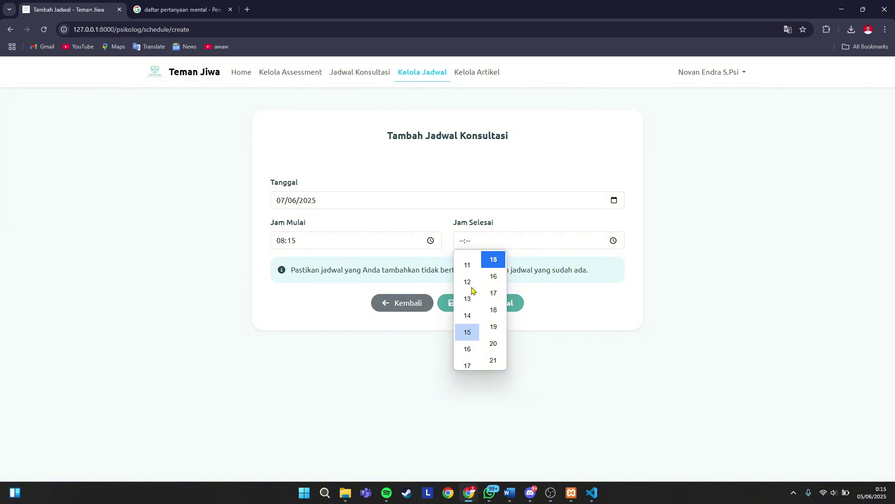
click(468, 303)
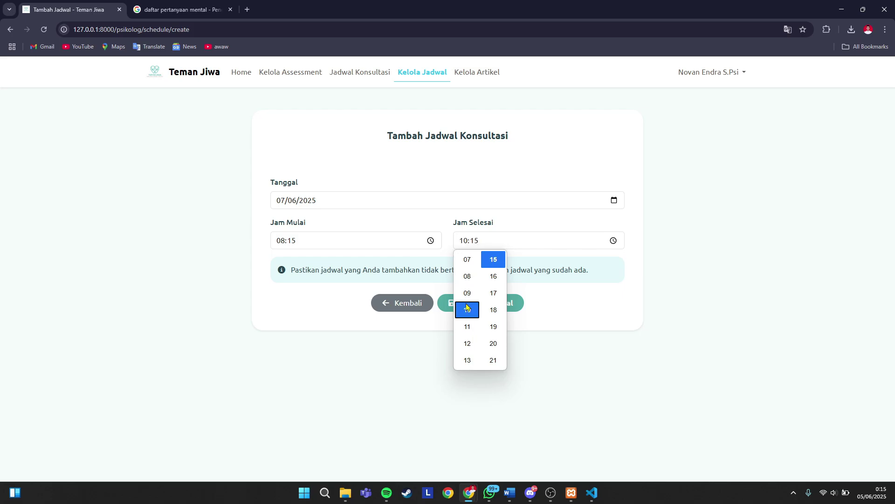
click(311, 314)
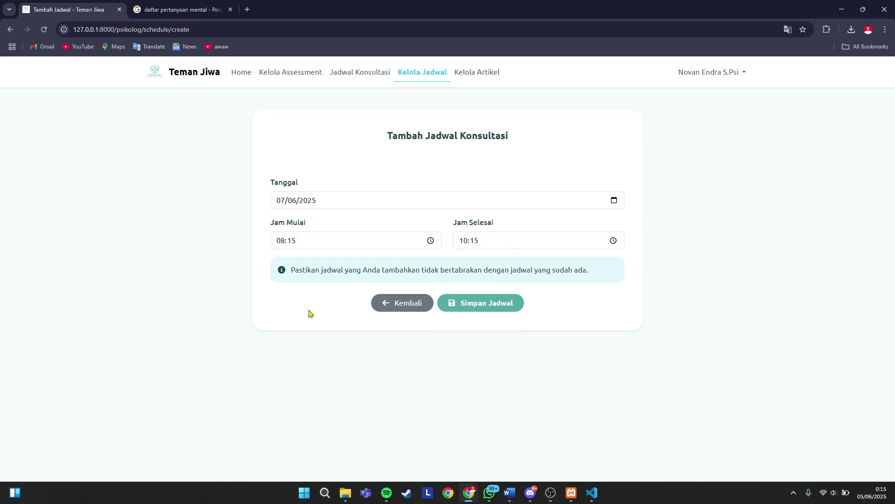
click(466, 304)
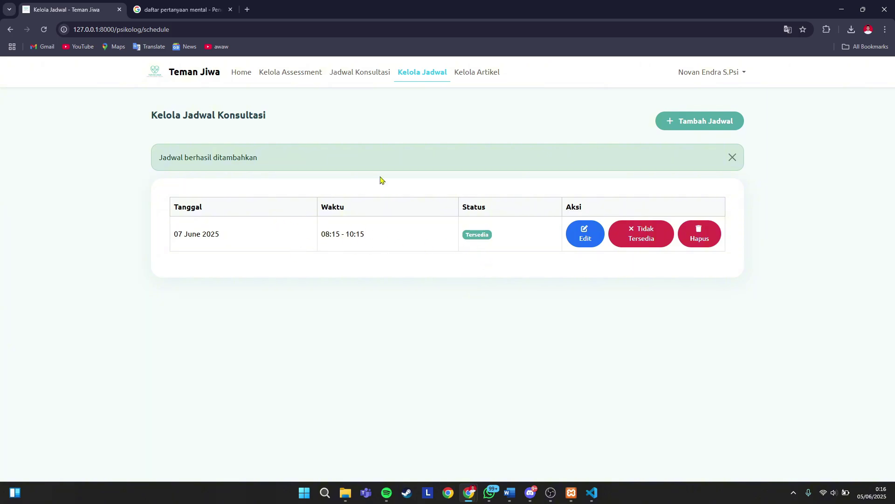
- Start a new schedule slot dated 7 June 2025 with a start time of 11:20
click(698, 120)
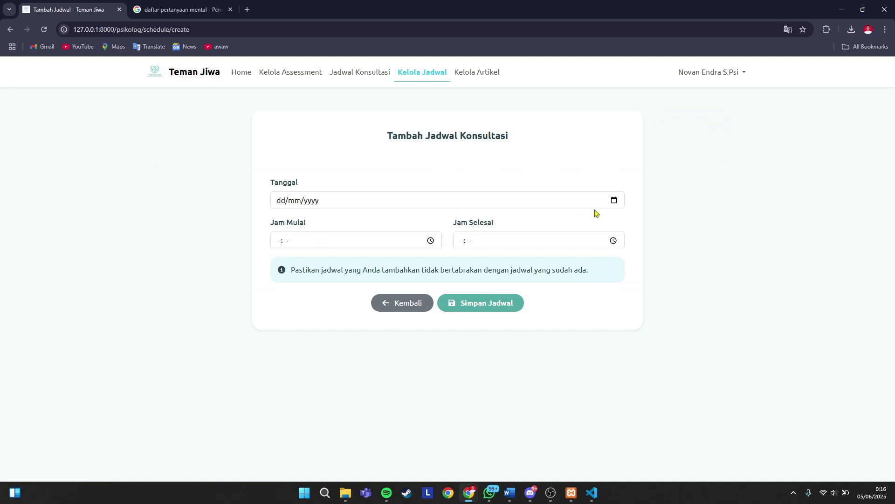
click(615, 200)
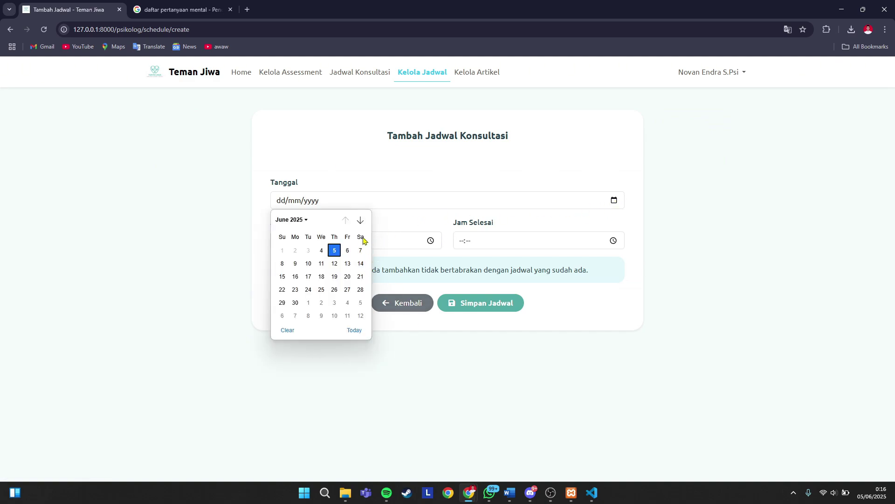
click(361, 249)
click(431, 240)
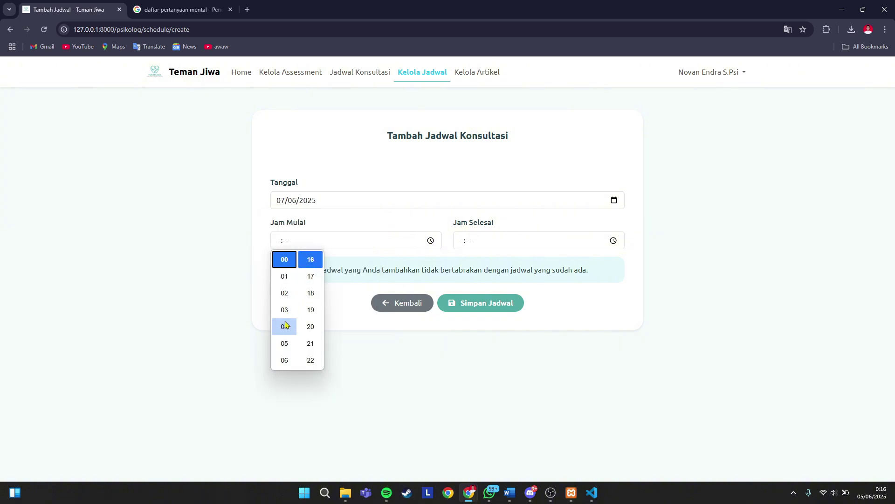
scroll(286, 336, down, 4)
scroll(286, 340, down, 2)
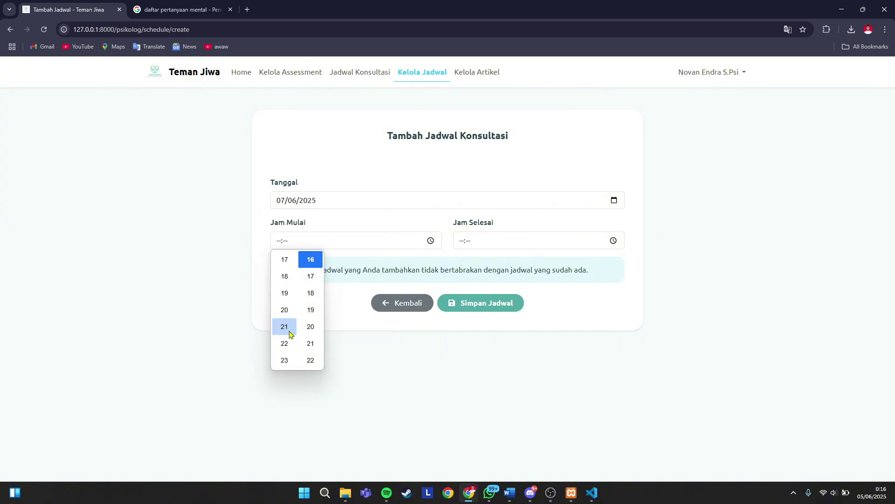
scroll(286, 305, up, 4)
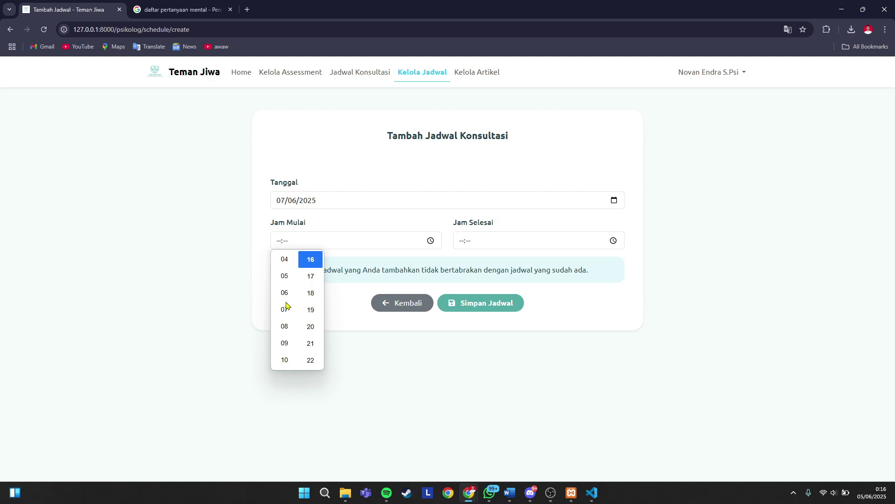
scroll(287, 306, down, 2)
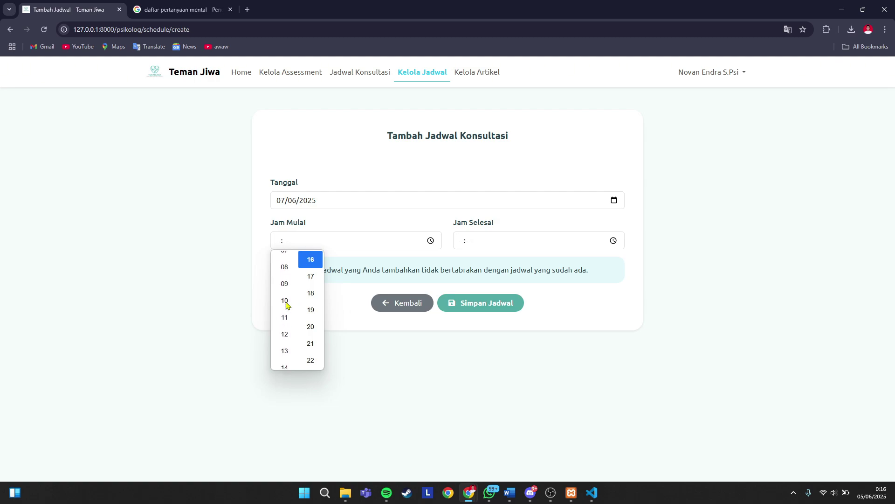
click(287, 319)
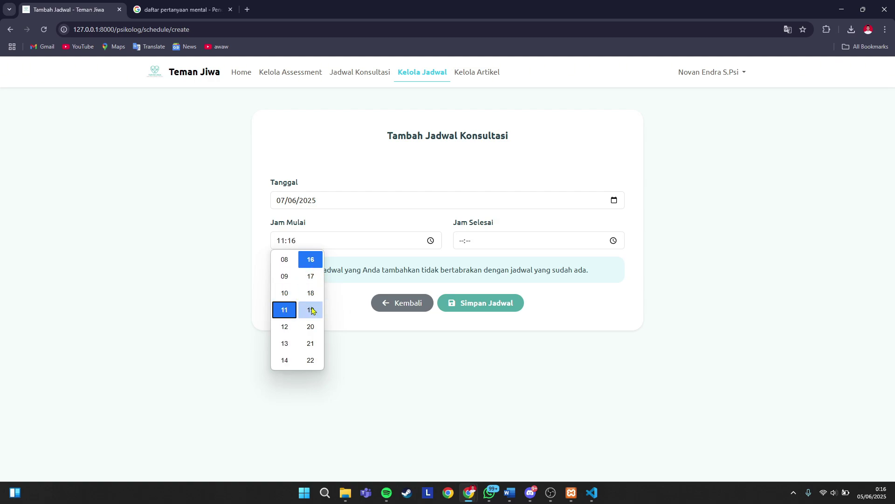
click(311, 327)
- Set the slot's end time to 13:20 and save it
click(614, 241)
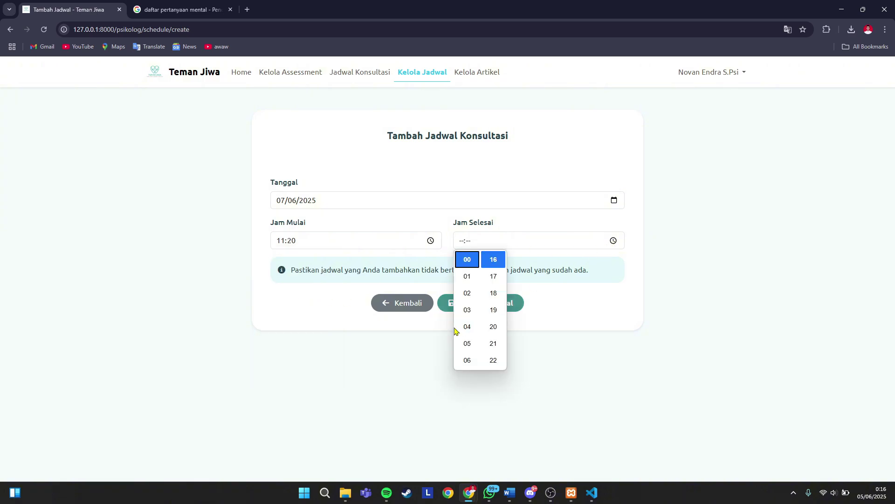
scroll(467, 327, down, 5)
scroll(468, 339, down, 2)
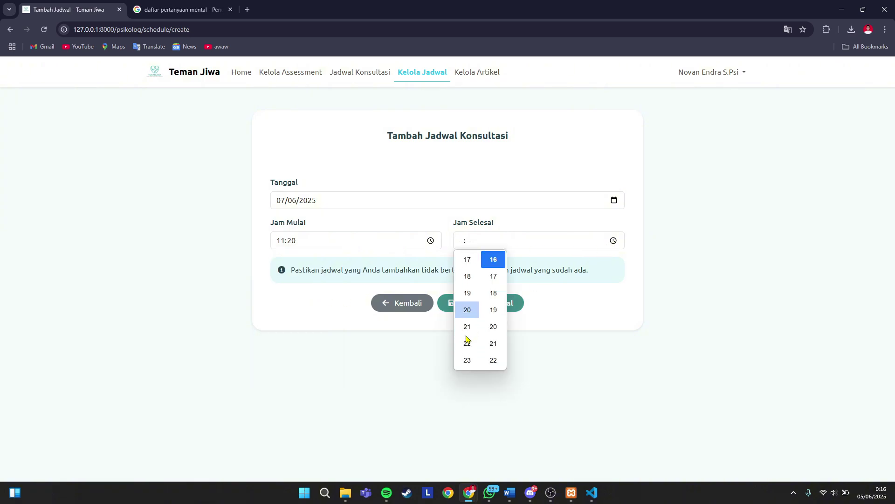
scroll(468, 341, up, 4)
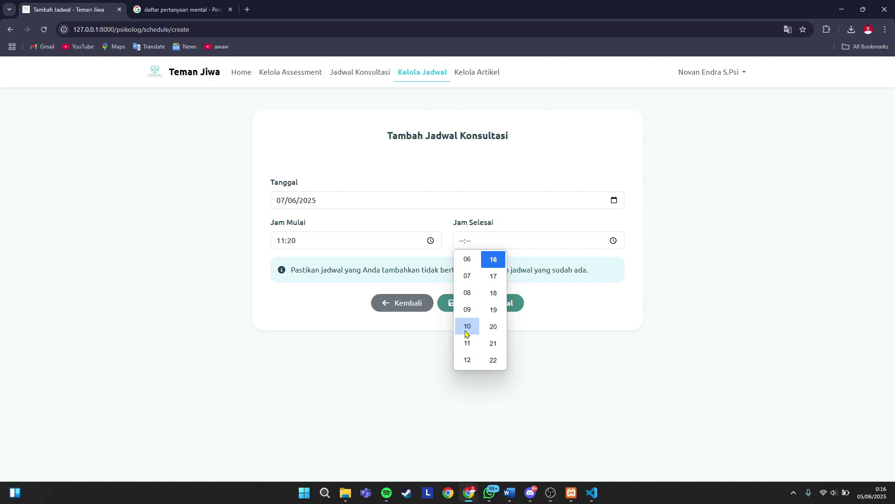
click(467, 360)
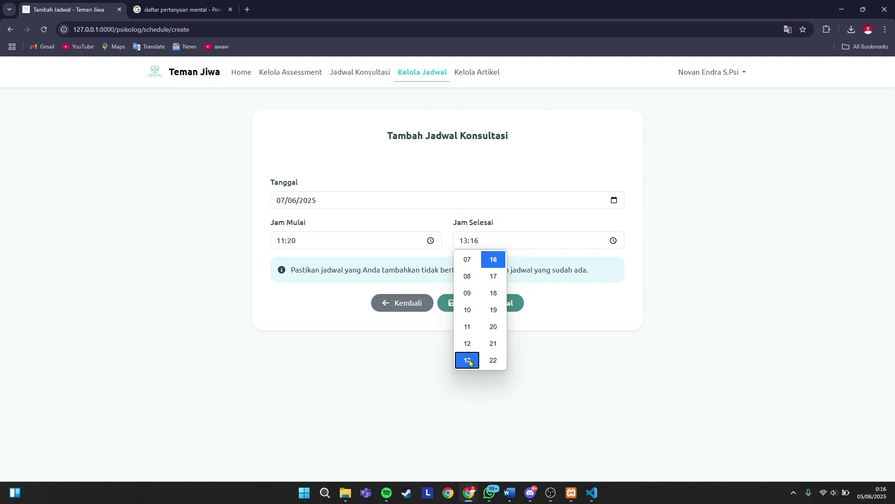
click(493, 326)
click(333, 309)
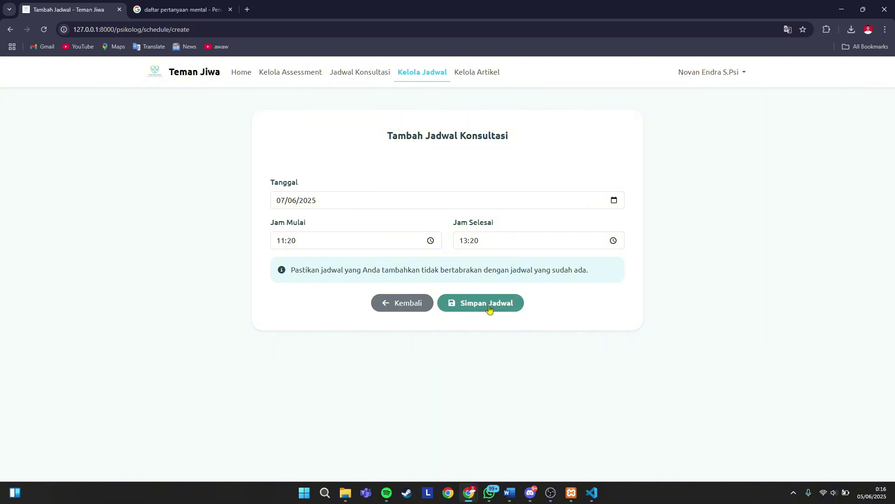
click(489, 310)
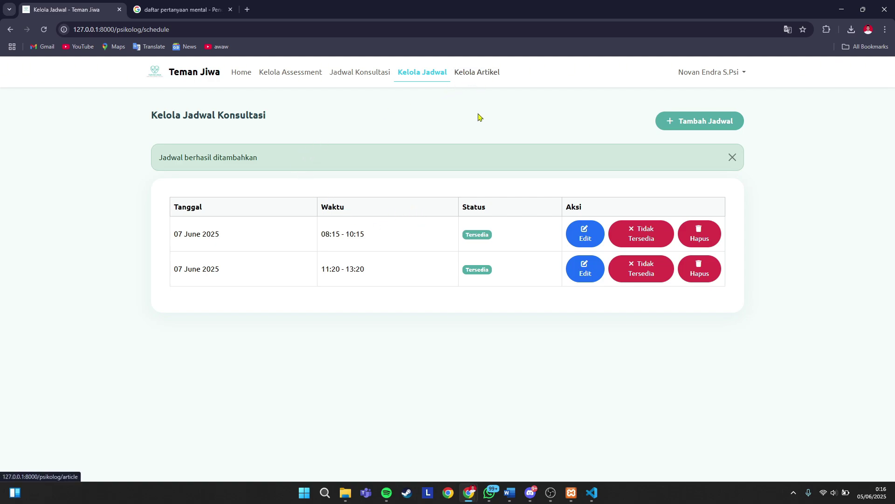
click(484, 79)
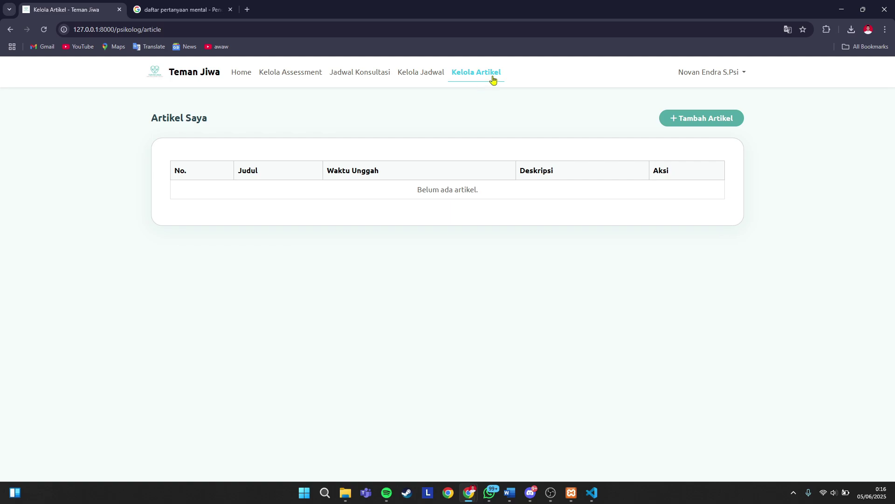
click(428, 79)
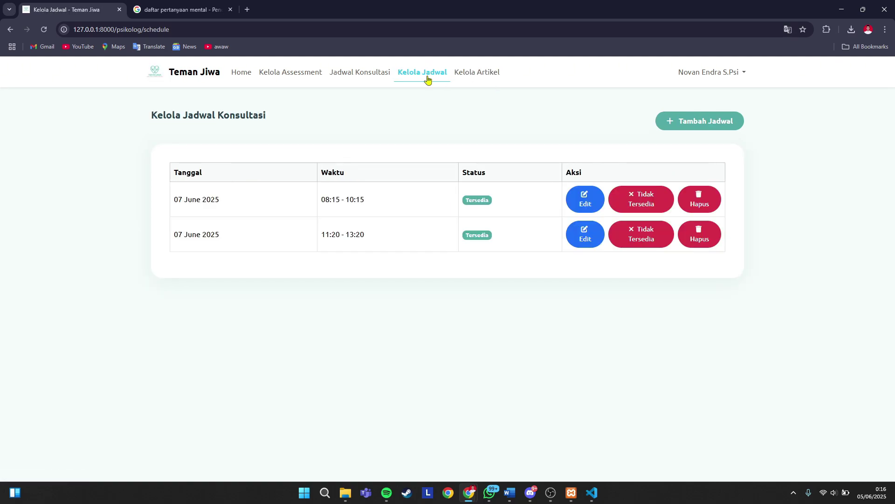
- Change the first 07 June slot's start time from its old hour to 09:15 and save
click(585, 203)
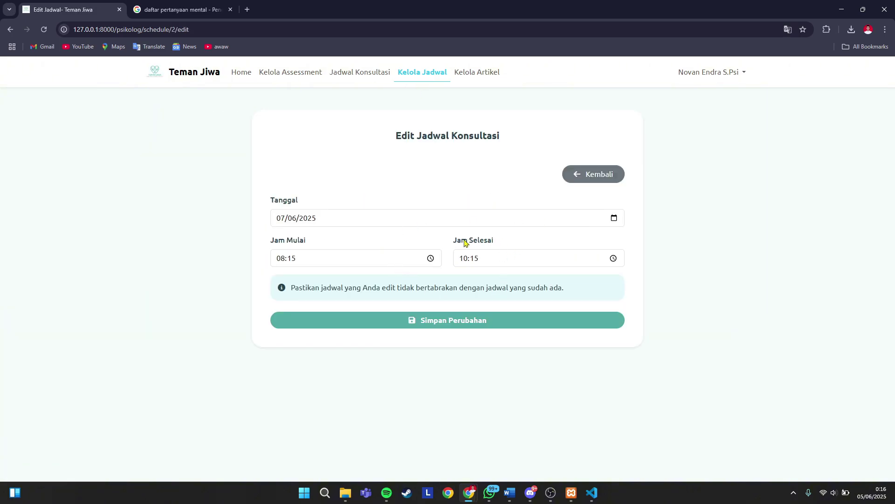
click(430, 258)
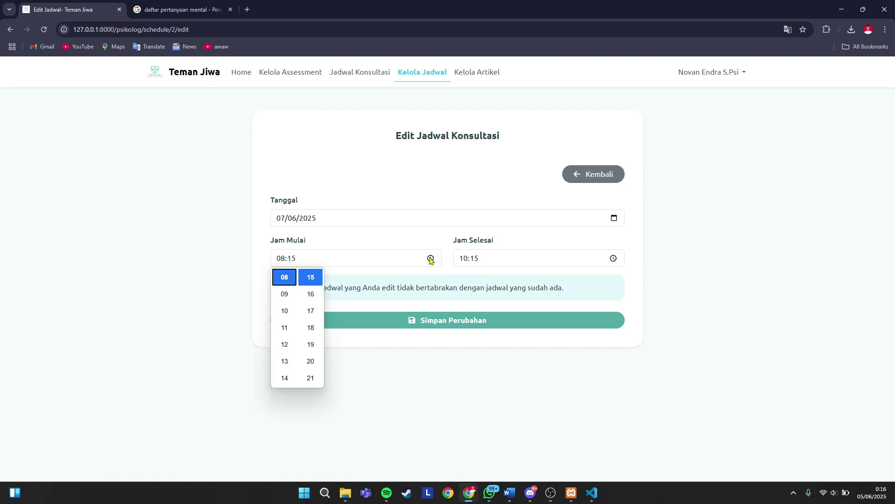
click(285, 295)
click(396, 349)
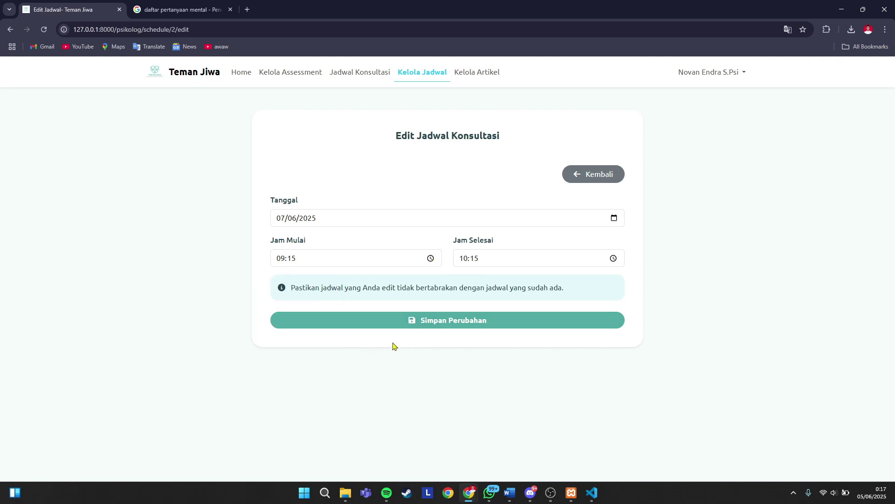
click(441, 322)
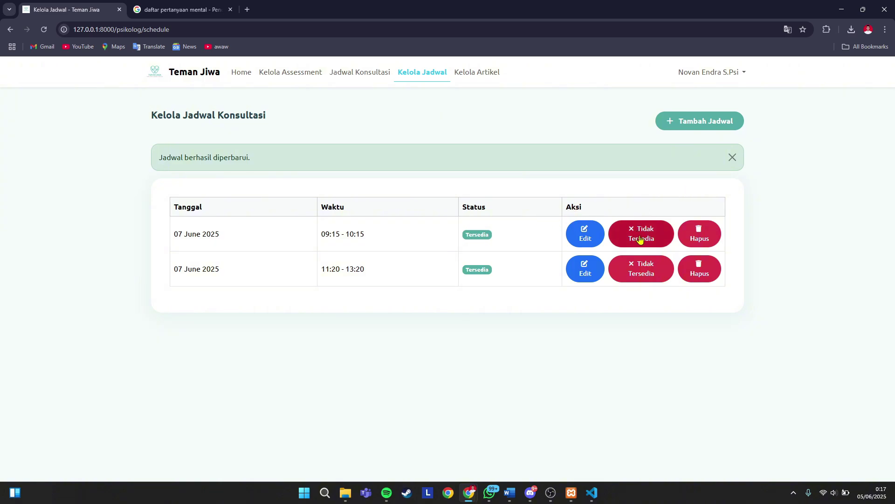
- Toggle the 09:15 slot off and back to Tersedia, delete the 11:20–13:20 slot, open Tambah Jadwal
click(640, 238)
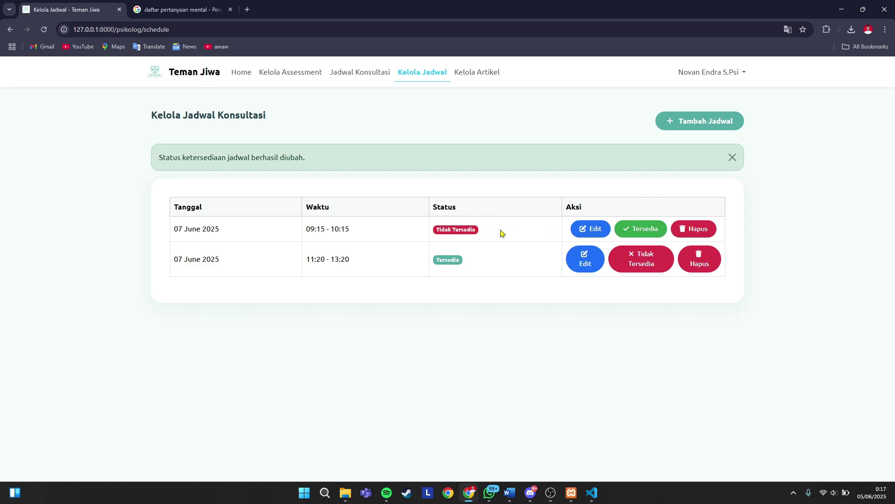
click(627, 232)
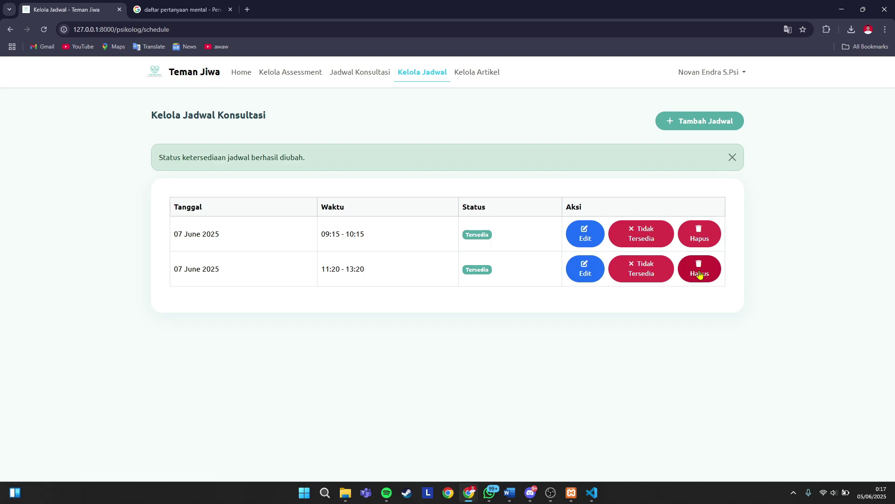
click(699, 274)
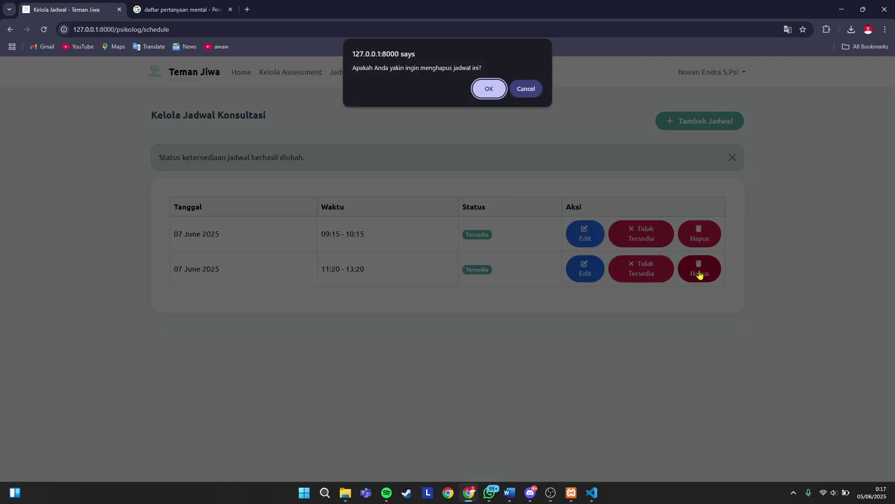
click(488, 89)
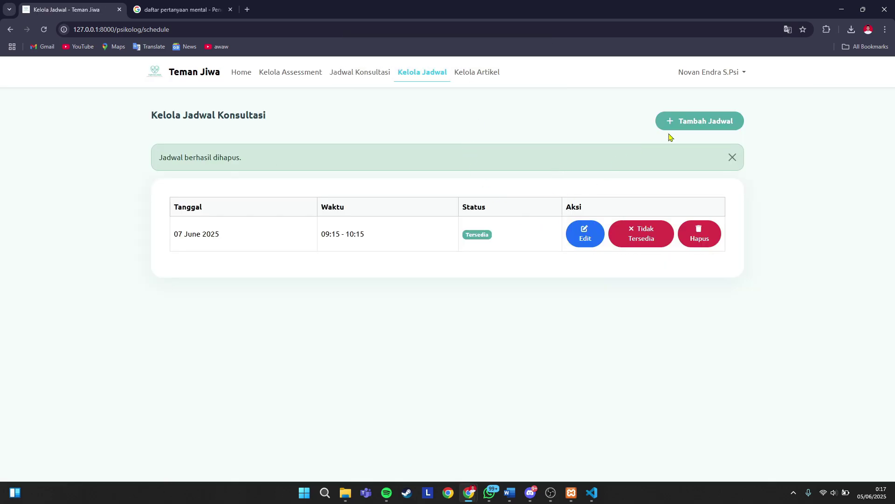
click(691, 124)
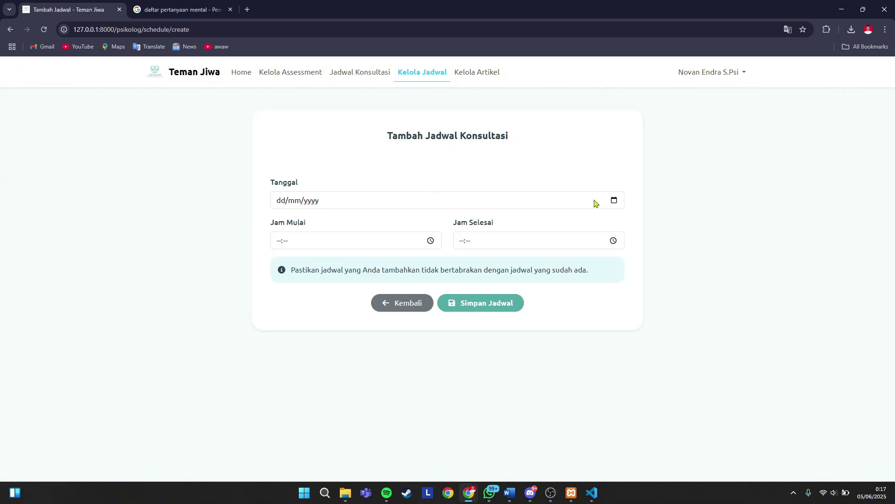
- Fill in date 8 June 2025, start 14:20 and end 16:20, then save the slot
click(614, 200)
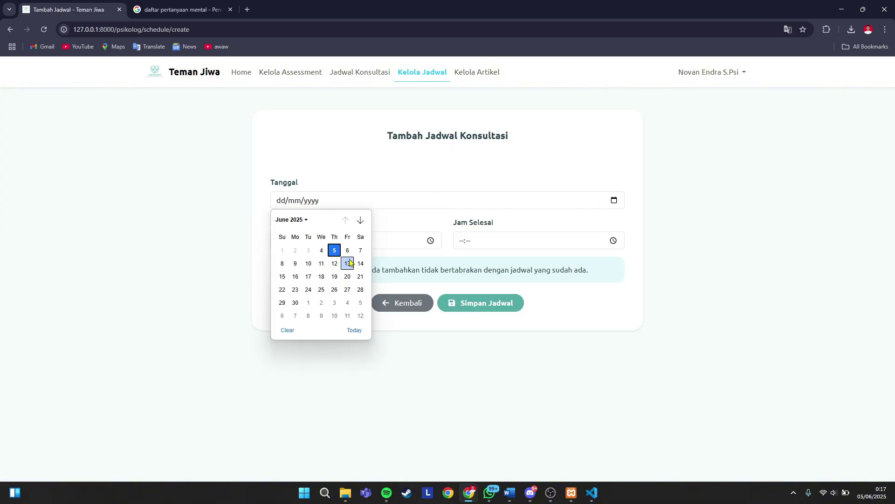
click(282, 264)
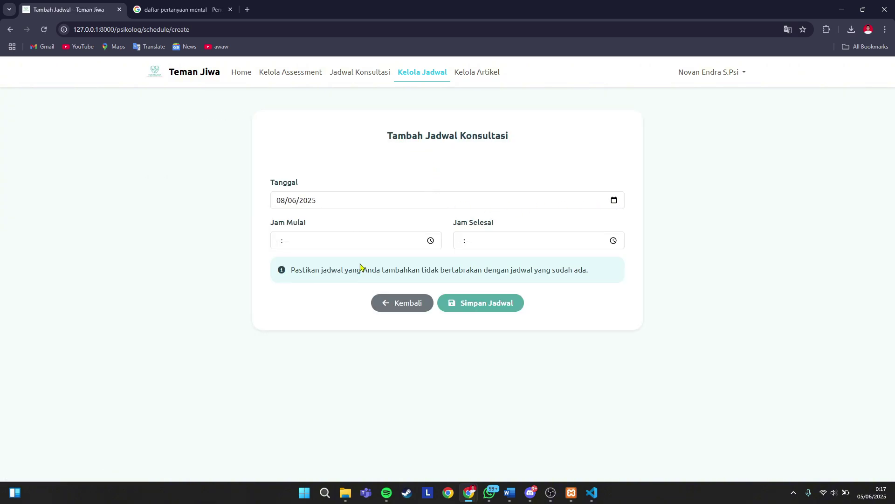
click(431, 240)
scroll(287, 352, down, 5)
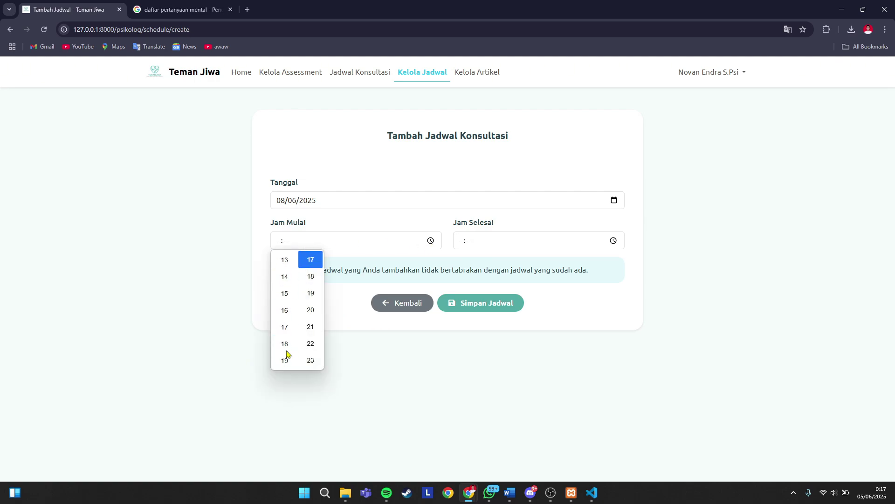
click(285, 279)
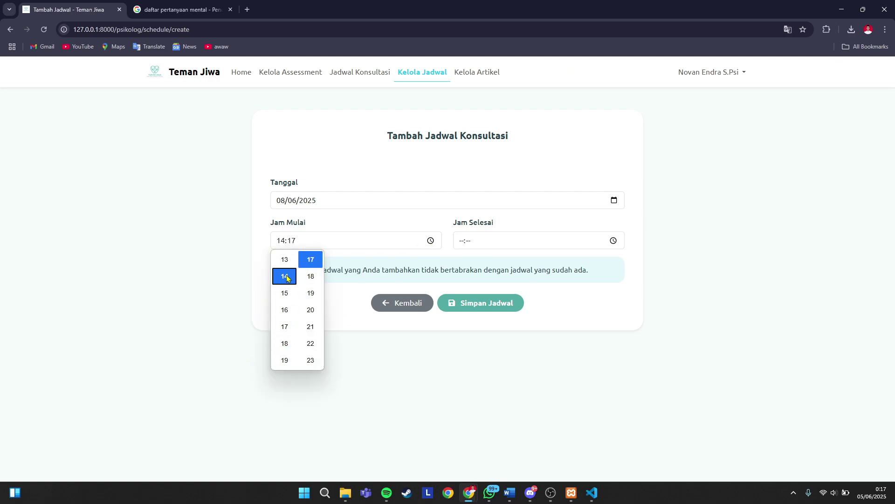
click(312, 310)
click(614, 240)
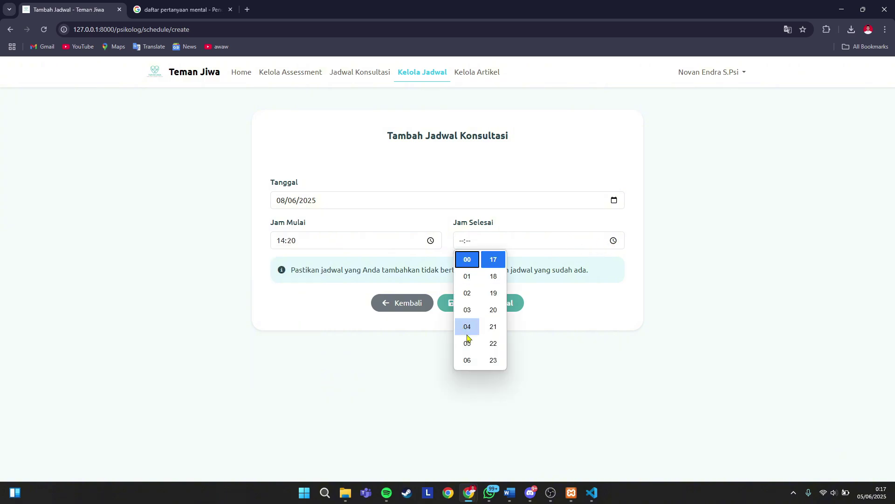
scroll(468, 327, down, 4)
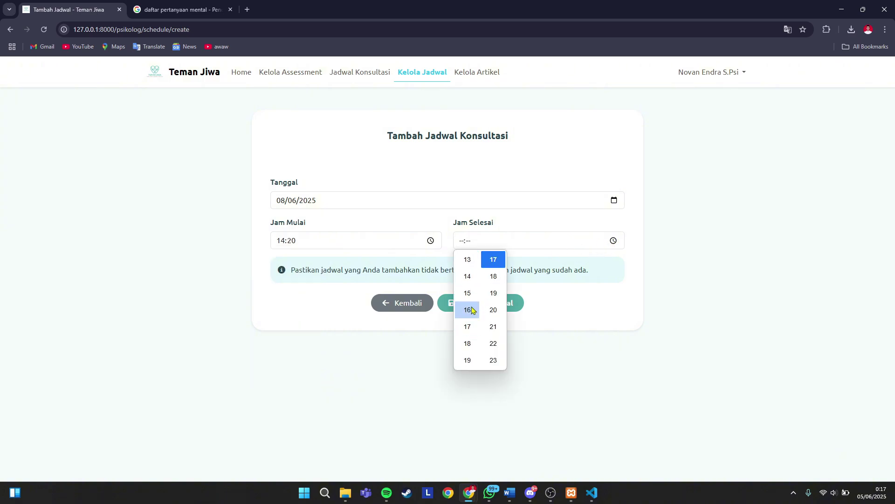
click(470, 310)
click(493, 310)
click(336, 312)
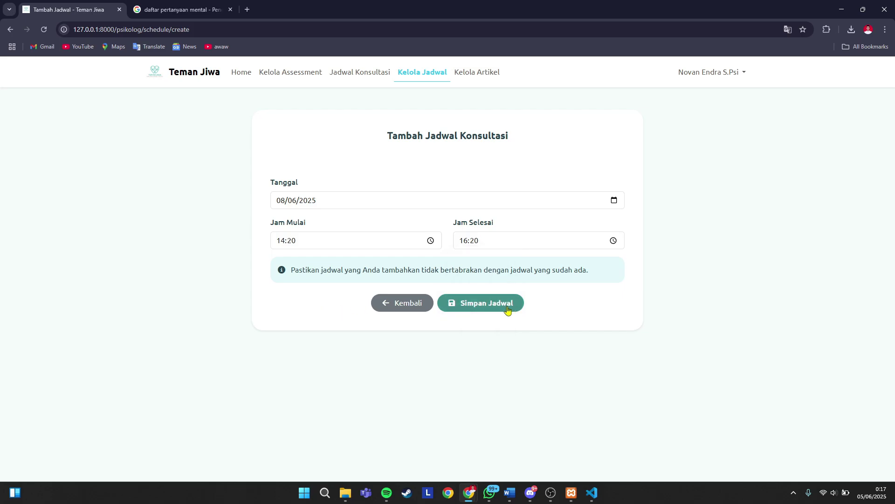
click(508, 310)
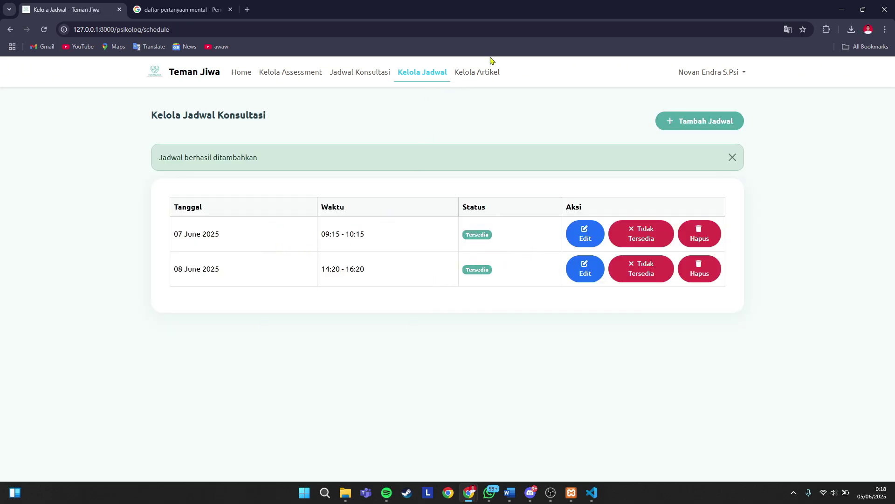
- Dismiss the success notice and start a new article from Kelola Artikel
click(732, 158)
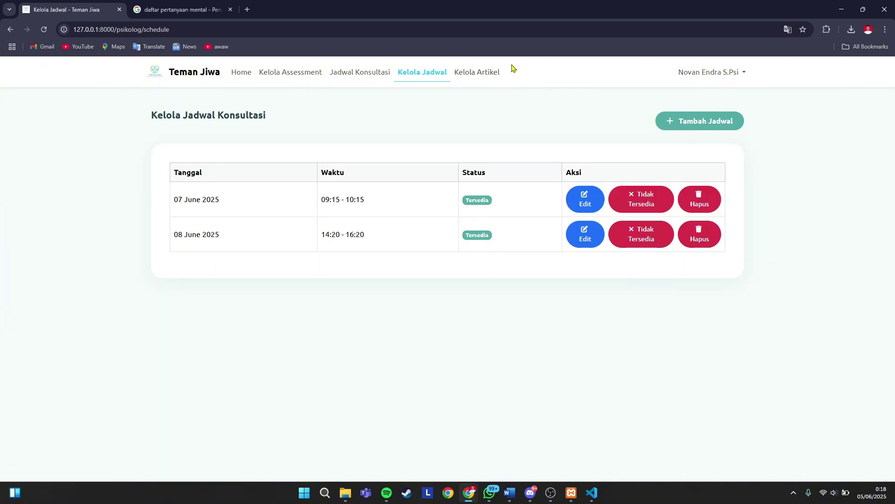
click(480, 75)
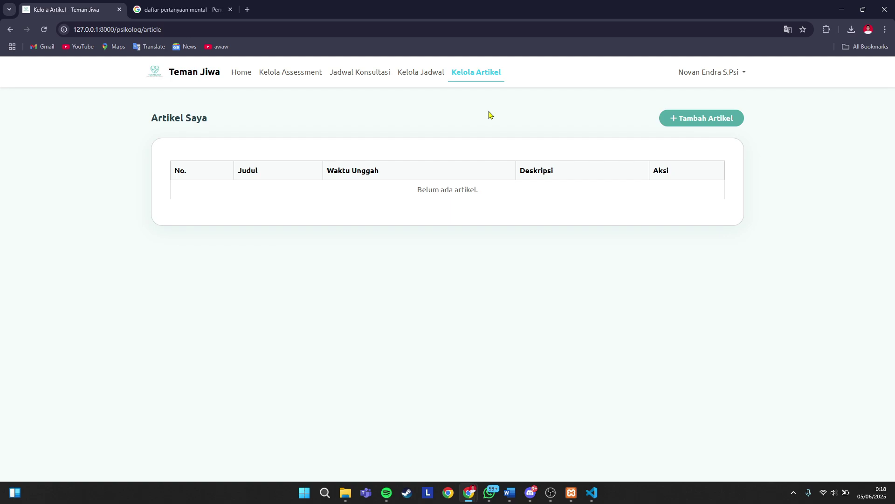
click(671, 124)
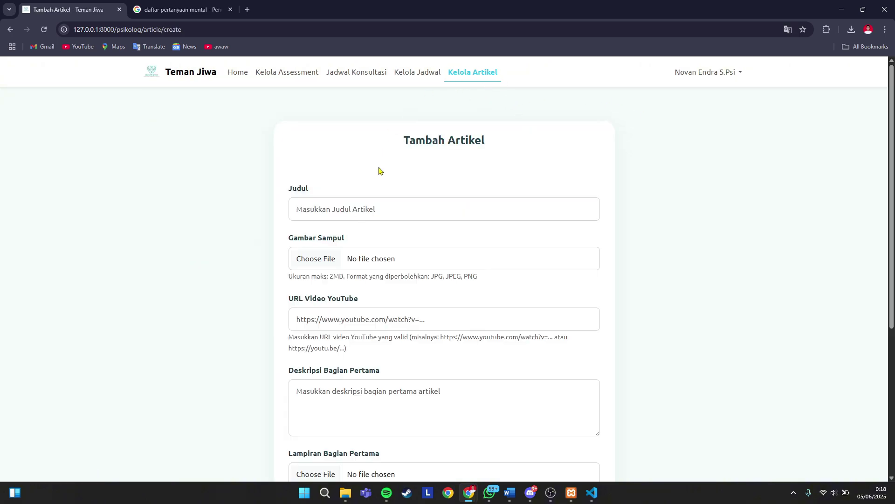
- Enter the title 'Janganlah kamu terlalu terbebani dengan pikiranmu', correcting the wording along the way
click(357, 208)
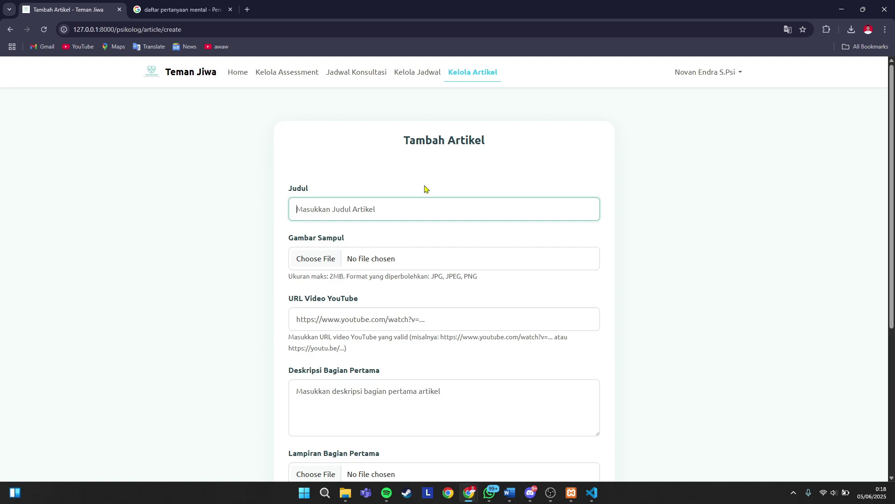
text(Janganlah kamu)
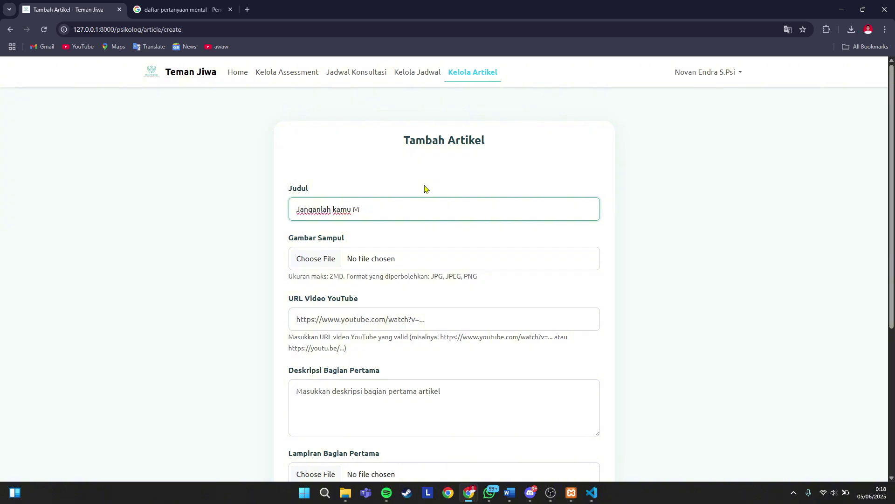
text( terlalu memikirkan)
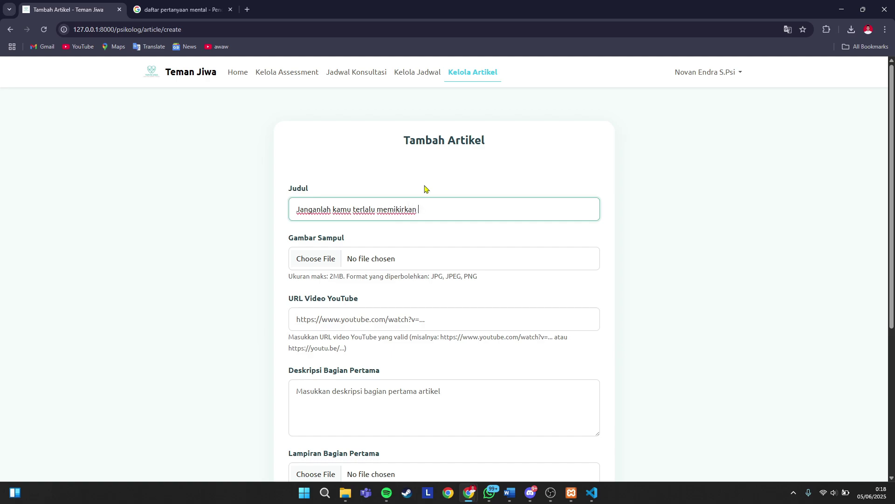
key(BackSpace)
key(BackSpace)
key(BackSpace)
key(BackSpace)
key(BackSpace)
key(BackSpace)
key(BackSpace)
key(BackSpace)
key(BackSpace)
key(BackSpace)
key(BackSpace)
key(BackSpace)
text(u terbebani dengan)
- Attach kesehatan-mental1.jpg from Downloads as the article's cover image
click(319, 260)
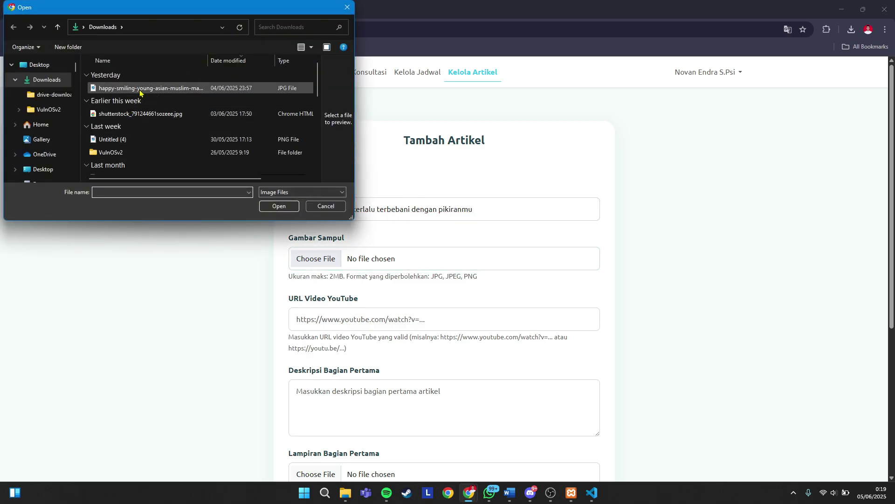
click(135, 140)
scroll(136, 128, down, 3)
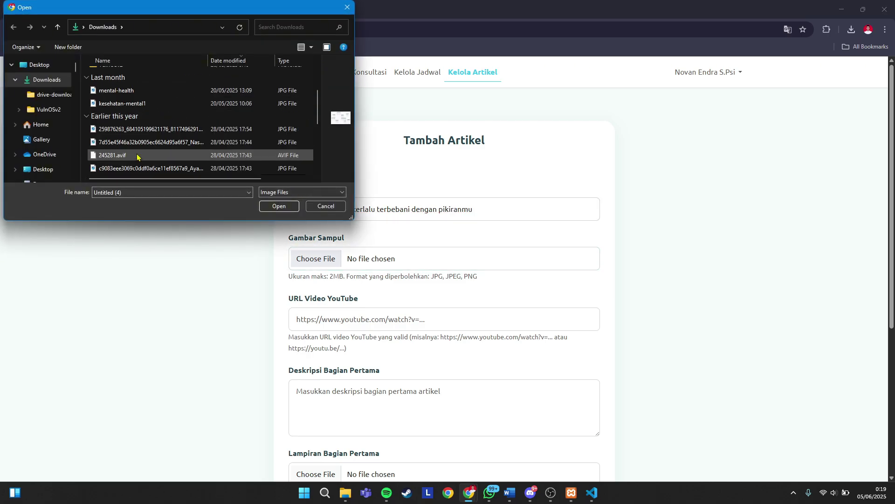
click(134, 105)
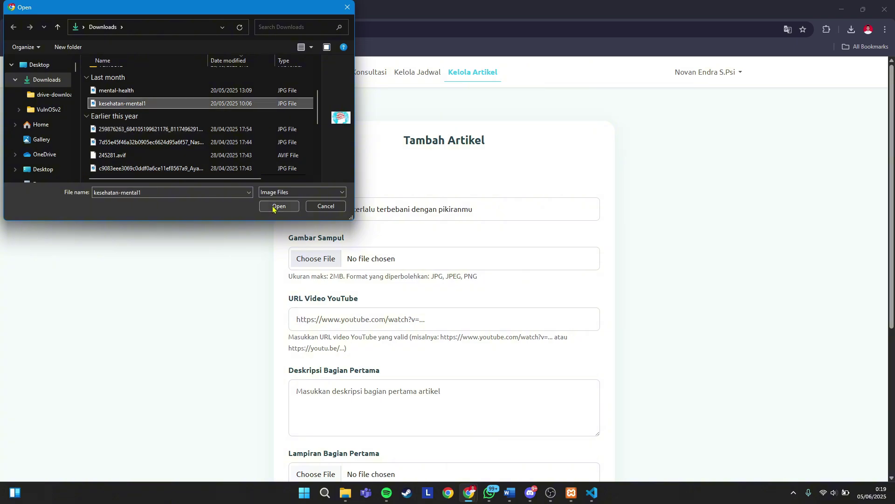
click(279, 205)
- Focus the YouTube URL field, dismiss autofill, and open a new browser tab
click(343, 323)
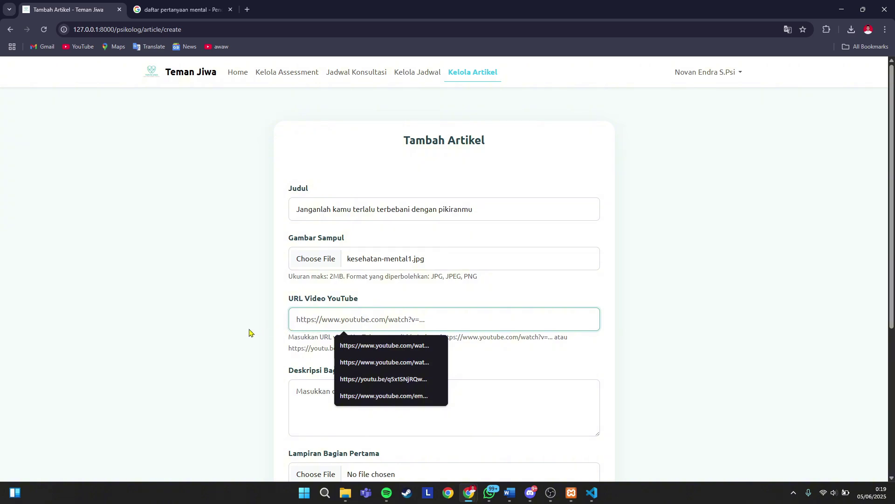
click(235, 327)
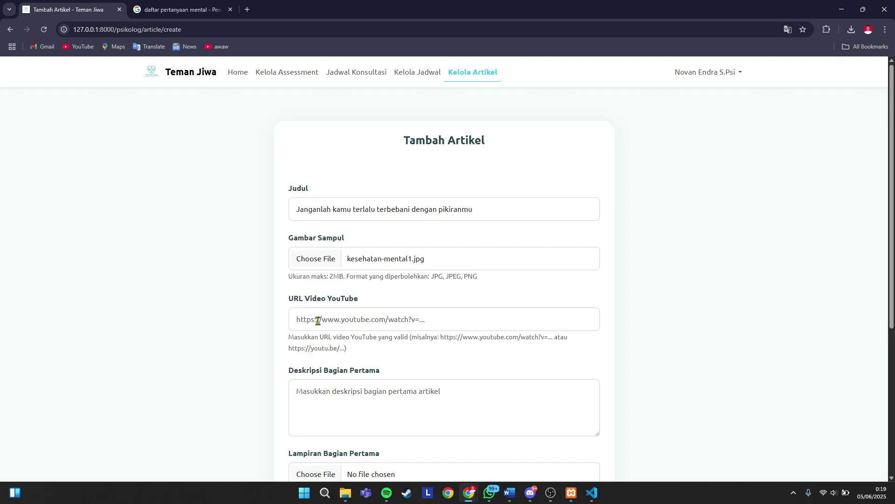
click(248, 10)
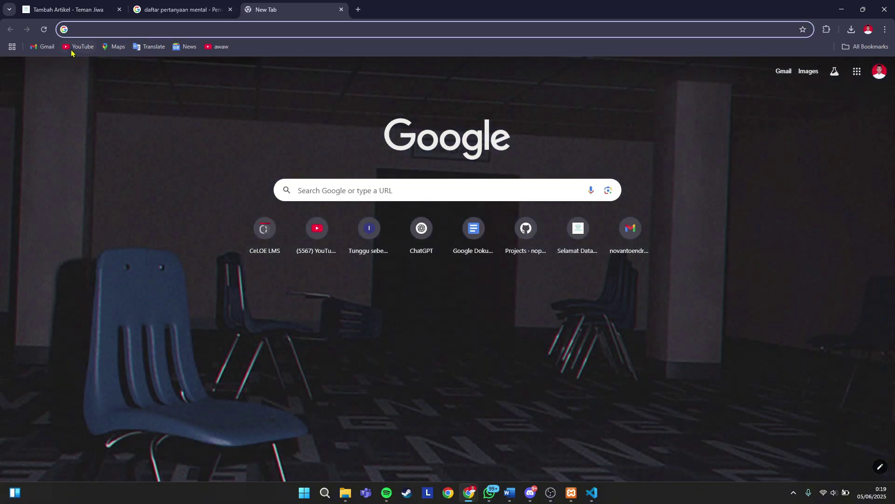
- Open YouTube, close the extra tab, and clear a mistaken search entry
click(74, 47)
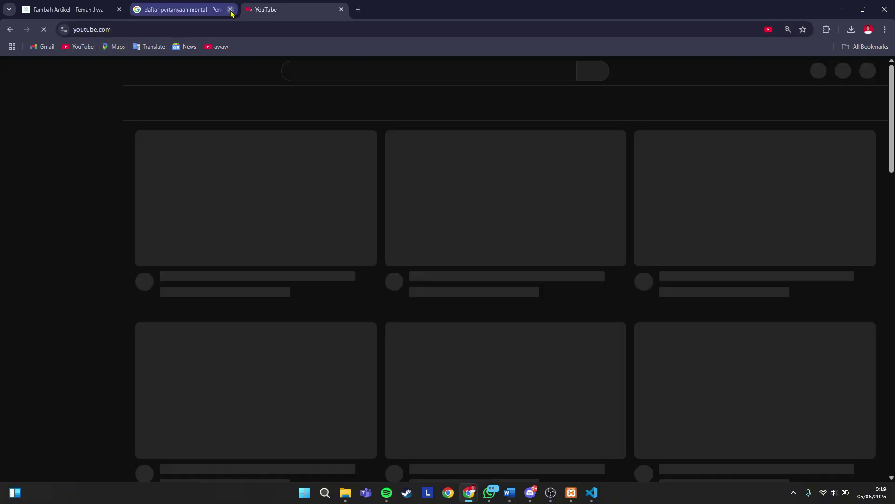
click(230, 9)
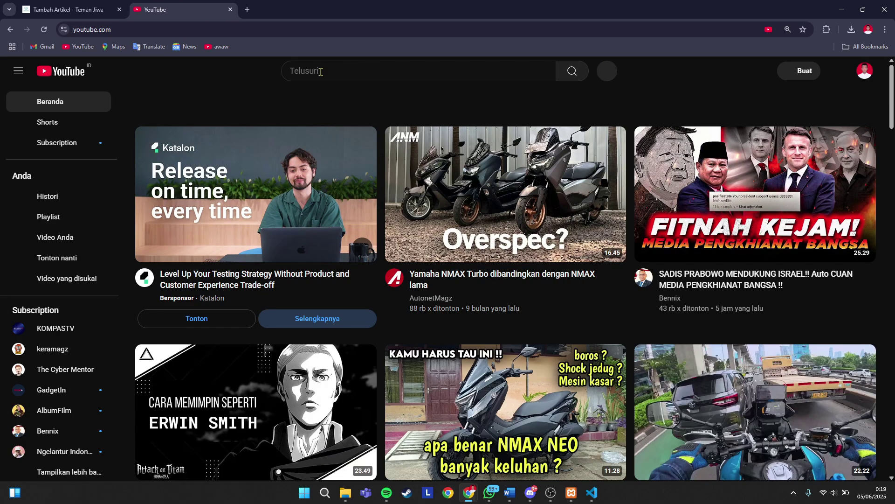
click(322, 75)
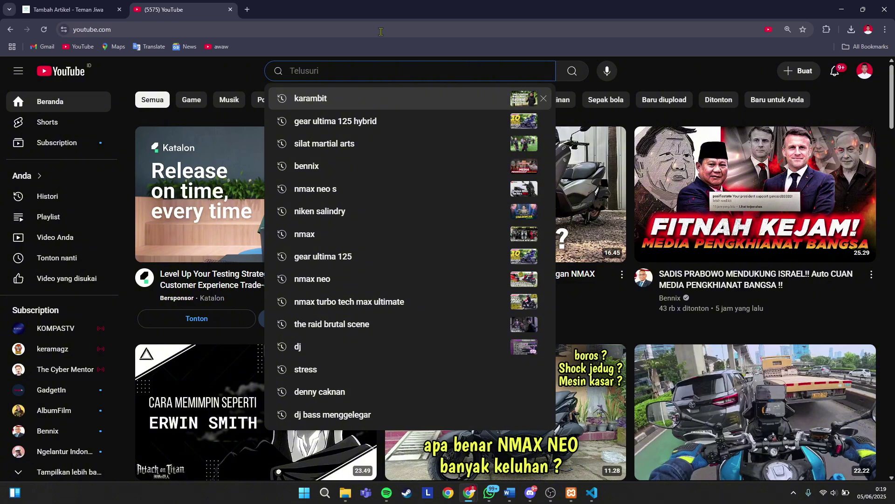
text(m)
key(BackSpace)
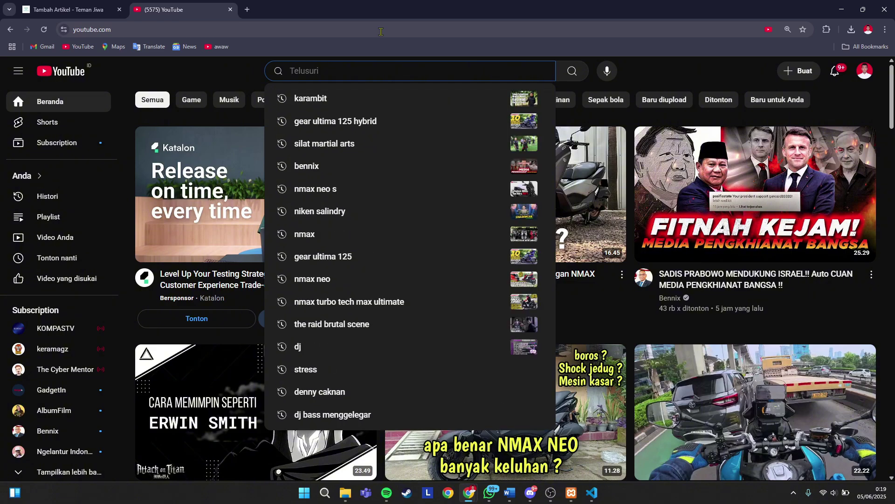
text(Apakah Anda merasa cemas atau sedih?)
key(ctrl+a)
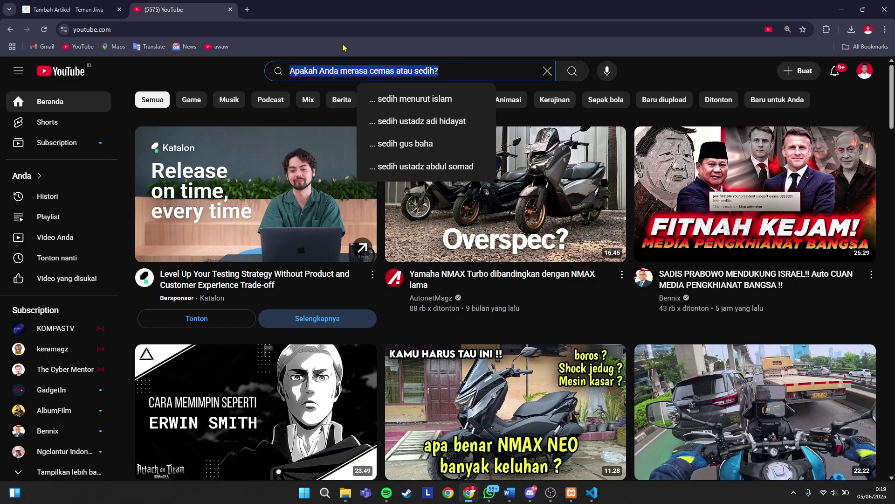
key(BackSpace)
- Copy the article title from the form and search YouTube for it
click(40, 7)
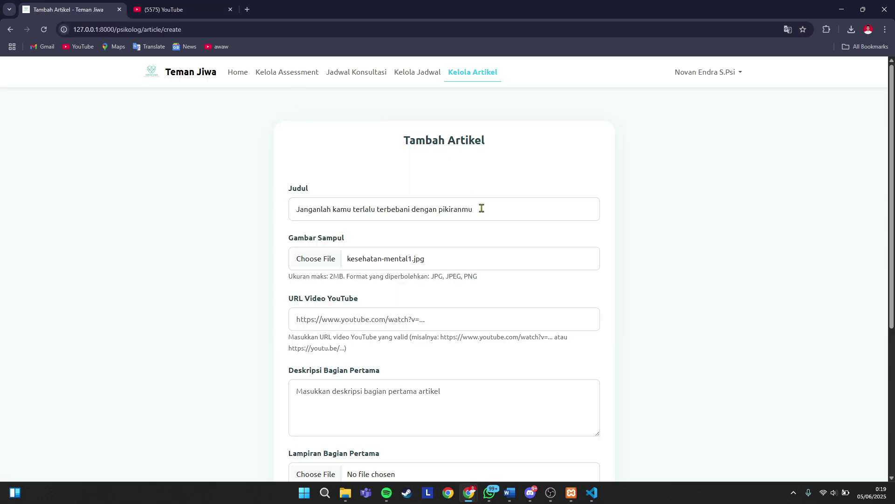
drag(482, 209, 282, 213)
key(ctrl+c)
click(163, 9)
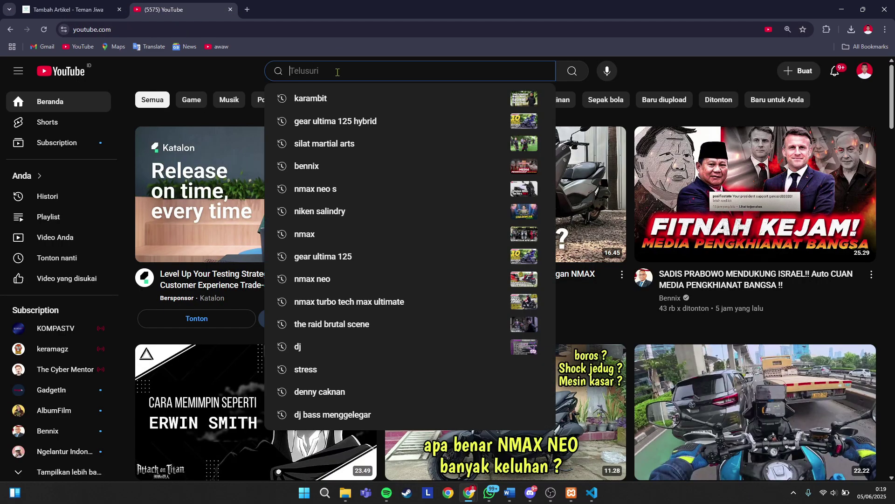
key(ctrl+v)
key(Return)
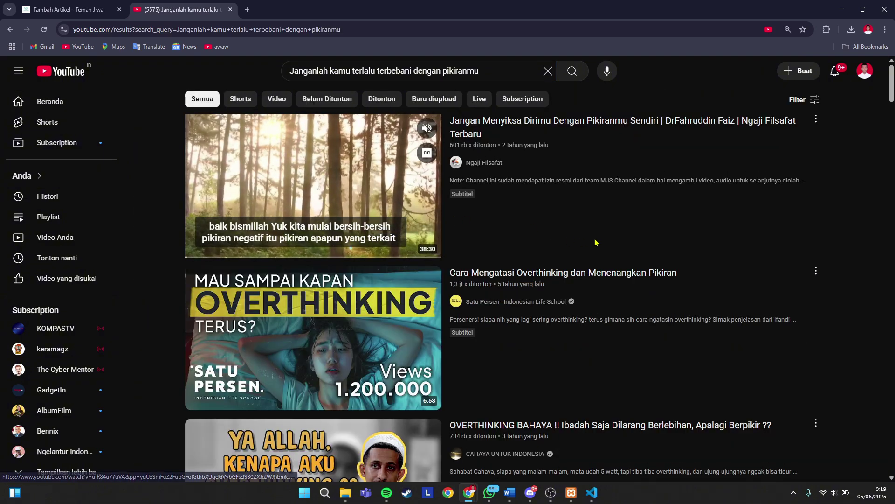
- Copy the share link of the 'Cara Mengatasi Overthinking dan Menenangkan Pikiran' video
scroll(716, 171, down, 2)
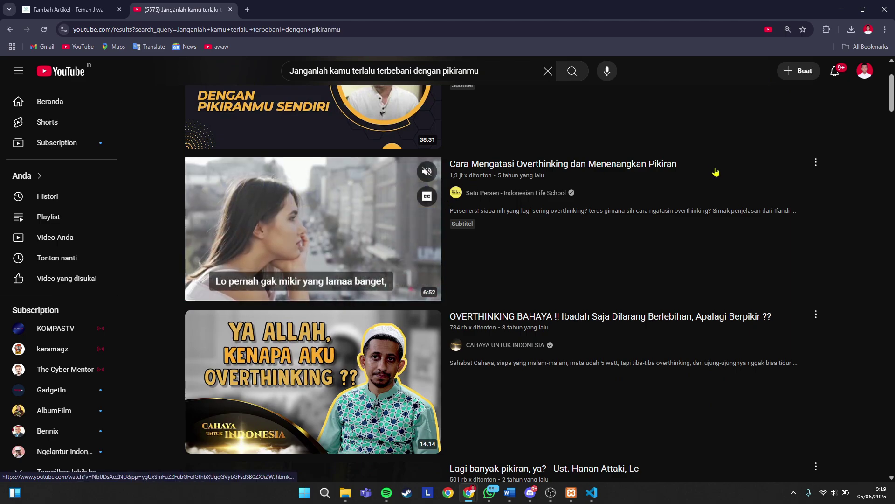
click(816, 163)
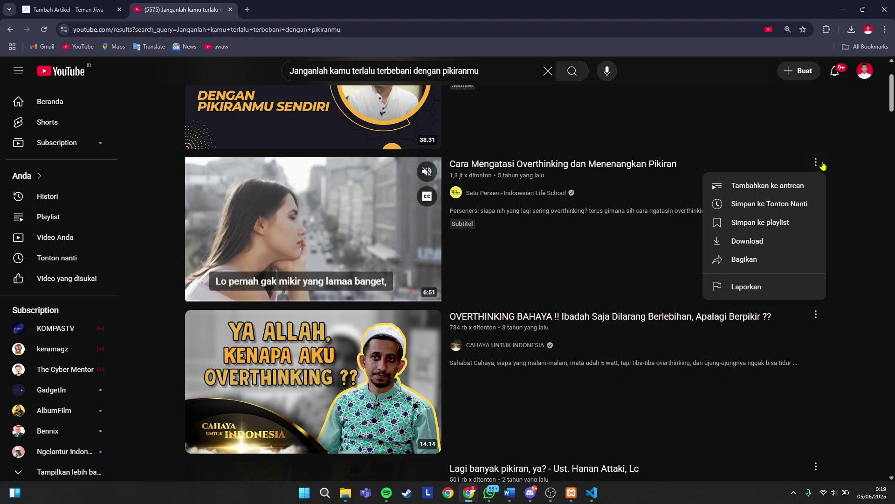
click(770, 258)
click(535, 320)
- Paste the copied youtu.be link into the URL Video YouTube field
click(70, 9)
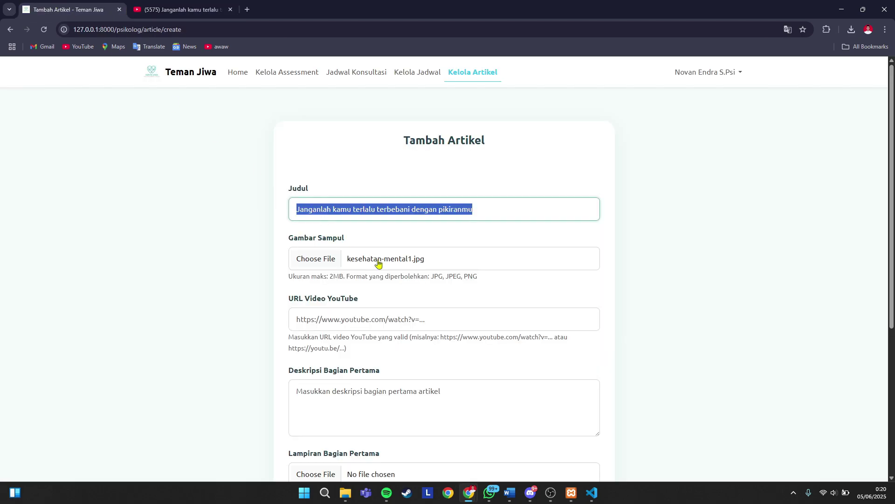
click(368, 317)
key(ctrl+v)
click(649, 339)
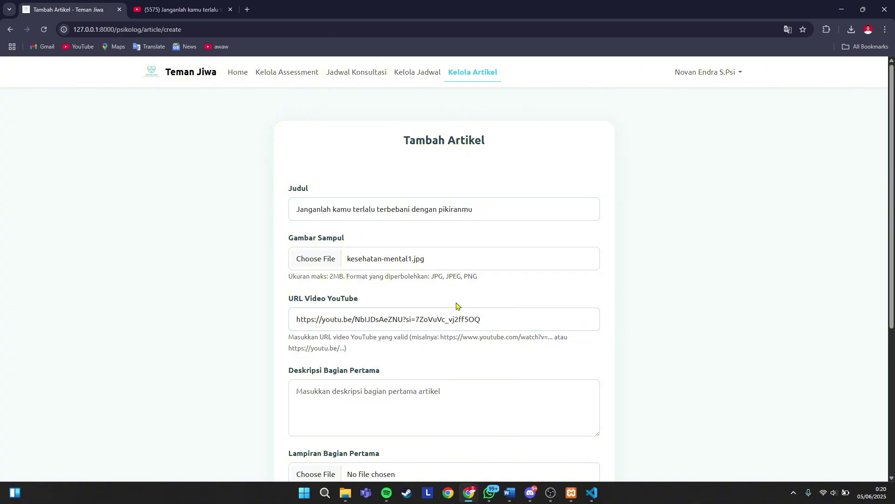
- Write the first-part description 'Jangan merasa sendirian… jika kamu kesepian'
scroll(456, 305, down, 2)
click(347, 285)
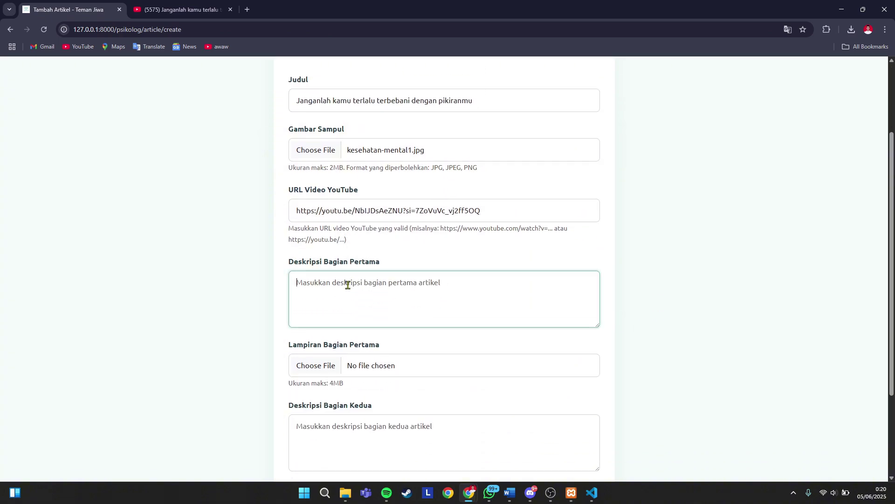
text(Jang)
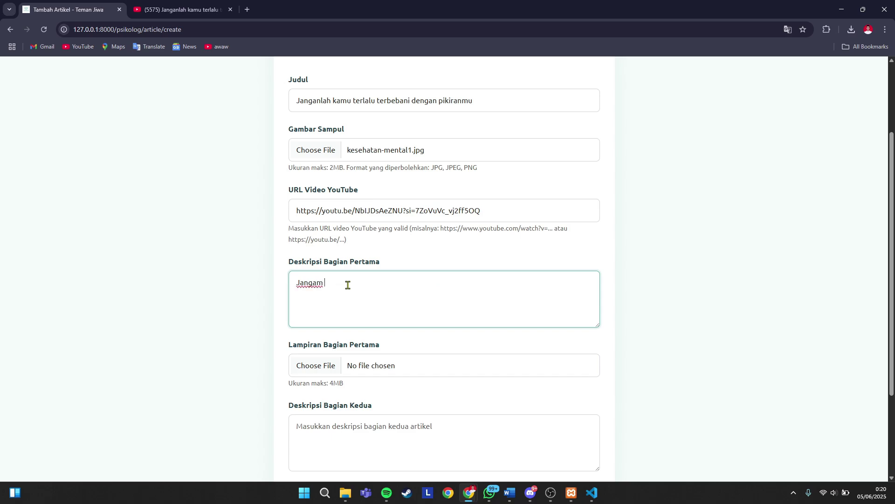
text(an merasa sendirian kamu itu banyak temannya, cerita saja)
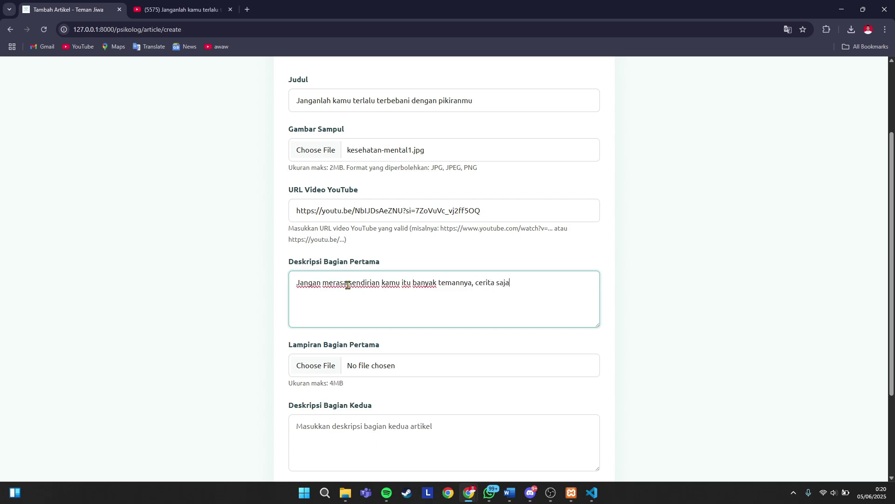
text(jika kamu kesepian)
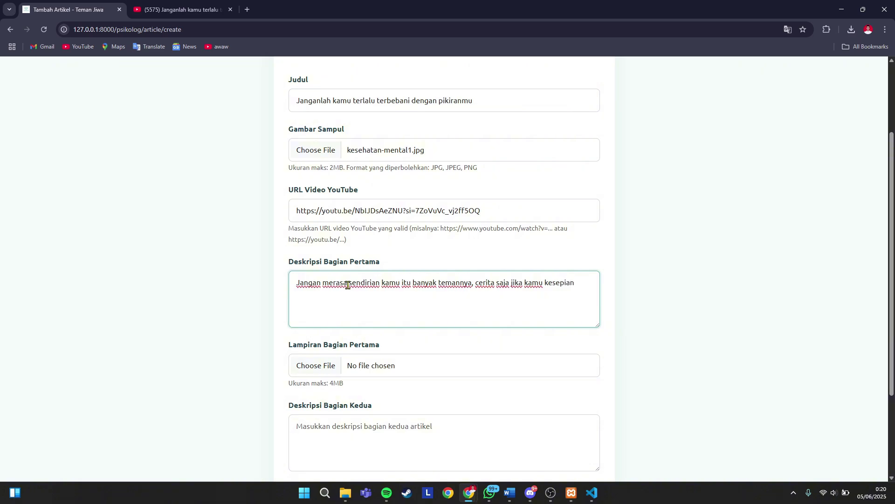
- Attach mental-health.jpg to the first part after browsing several candidate images
click(322, 365)
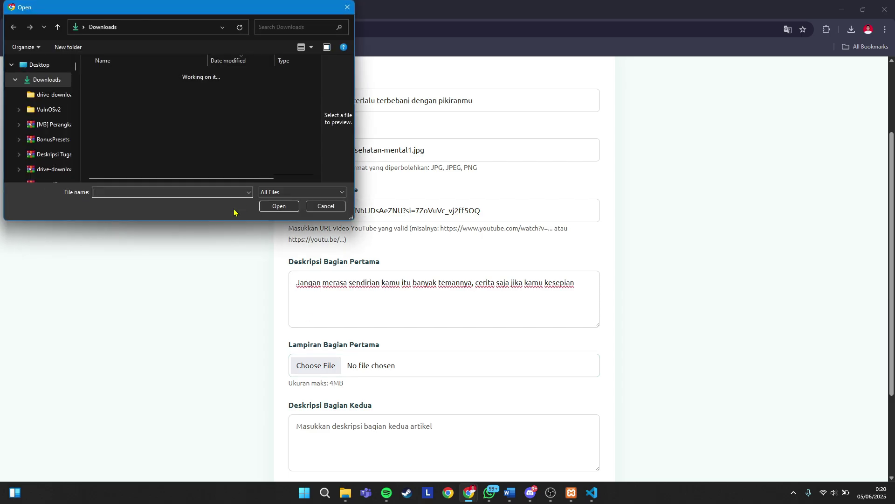
scroll(144, 135, down, 2)
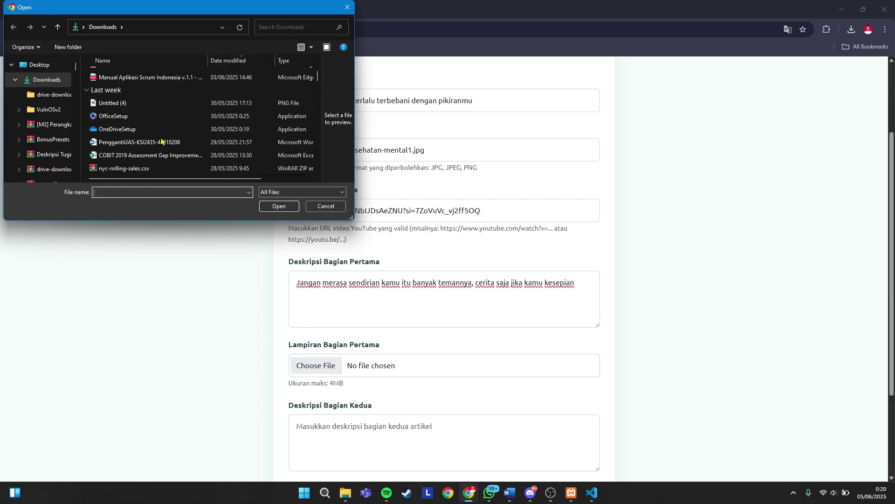
scroll(163, 142, up, 2)
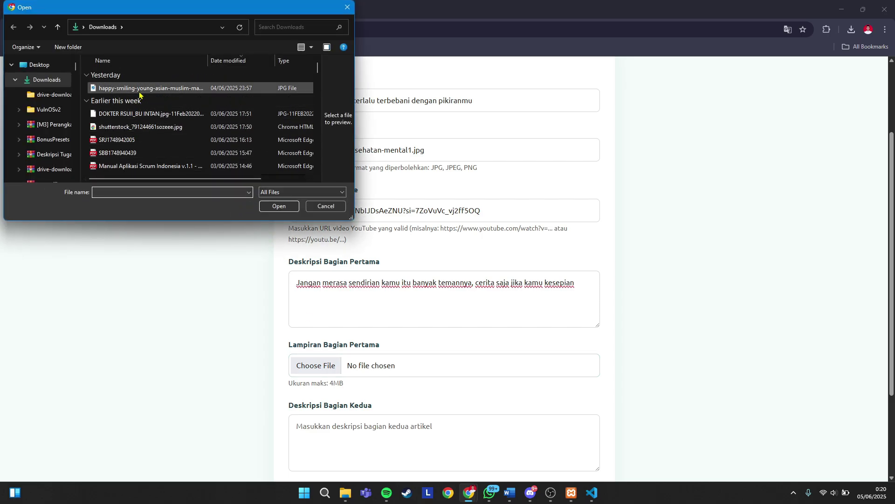
scroll(146, 118, down, 4)
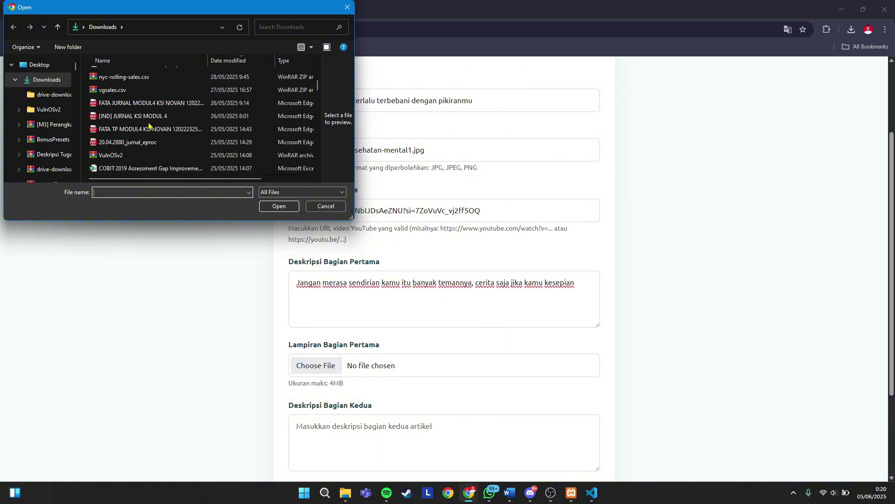
scroll(156, 159, up, 4)
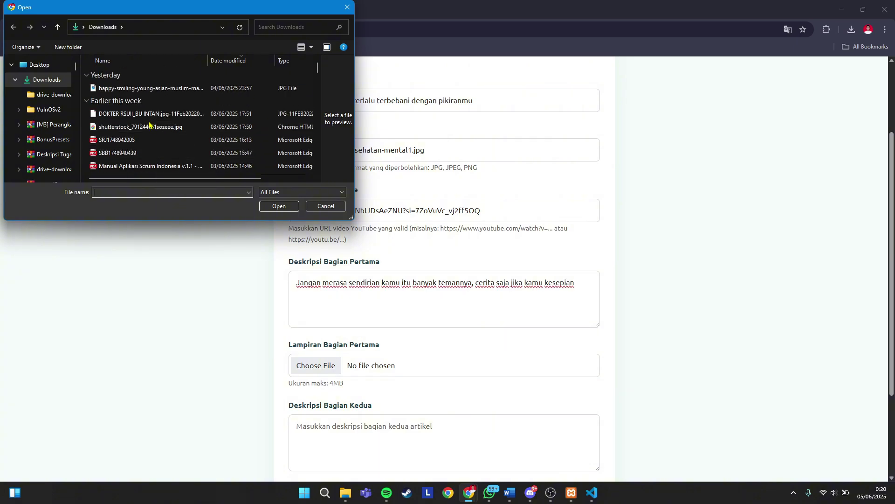
scroll(151, 123, down, 2)
click(131, 104)
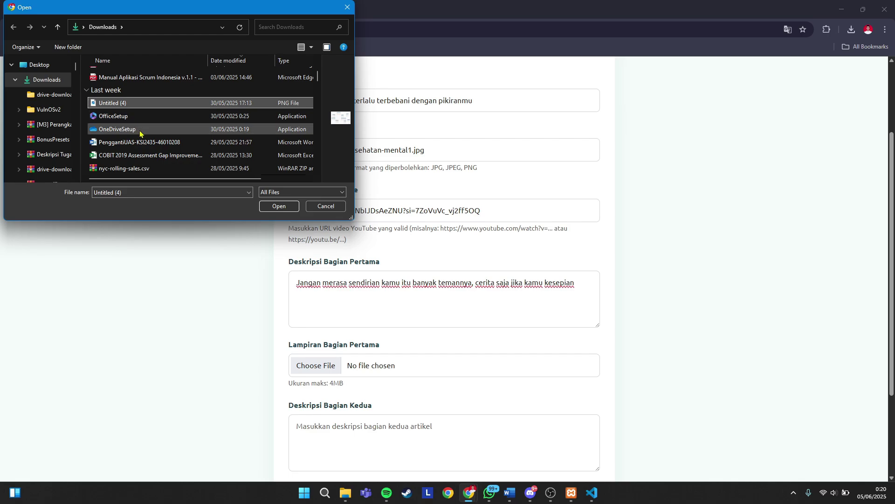
scroll(139, 132, down, 5)
scroll(139, 130, down, 3)
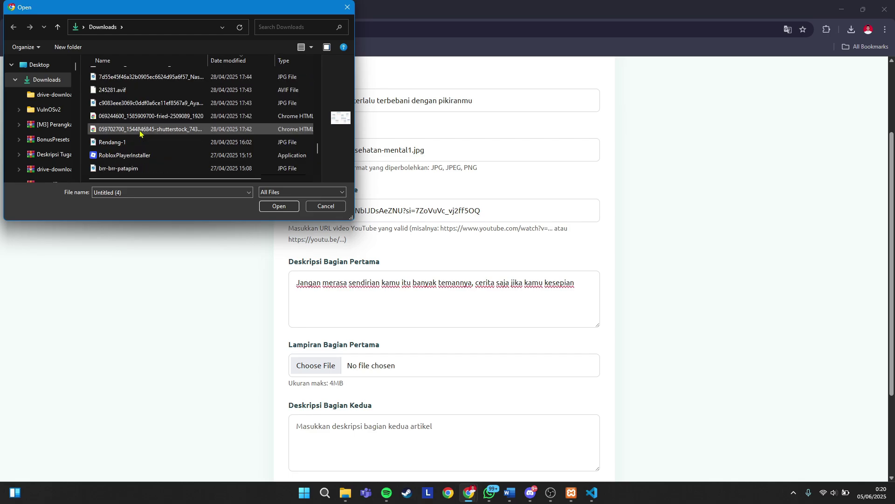
click(135, 103)
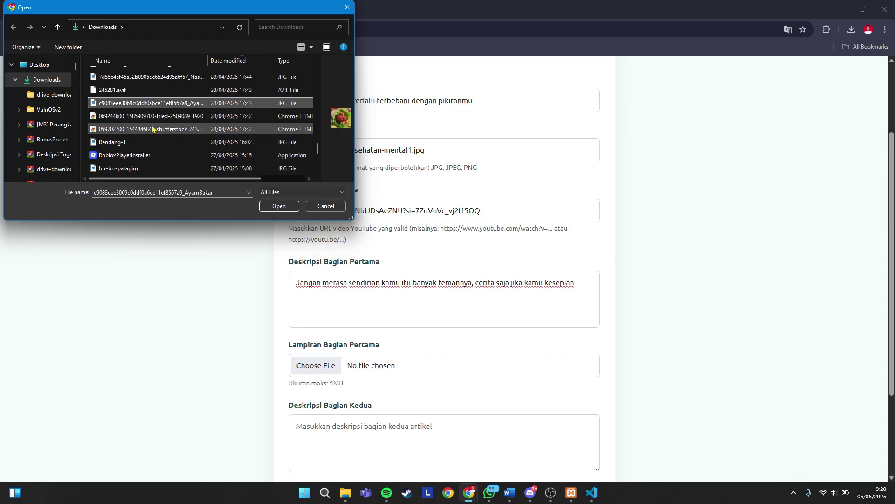
scroll(140, 124, up, 2)
click(143, 167)
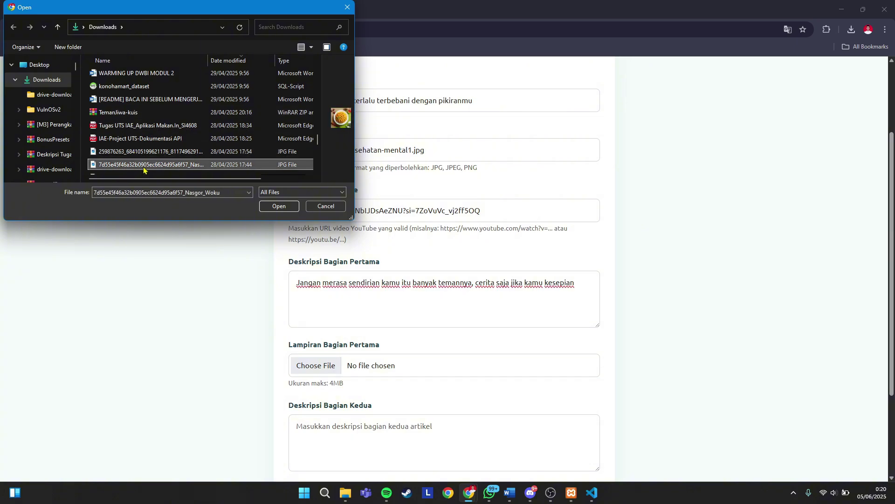
scroll(140, 163, down, 4)
click(134, 156)
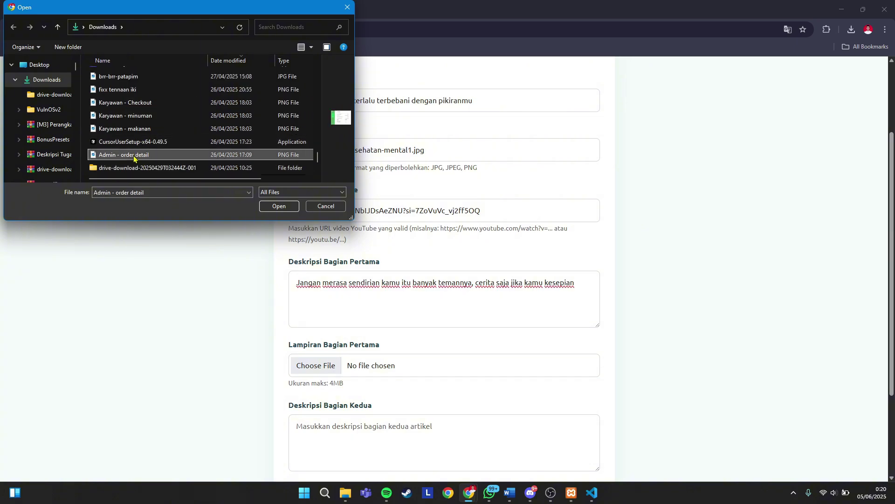
scroll(133, 159, up, 2)
click(132, 140)
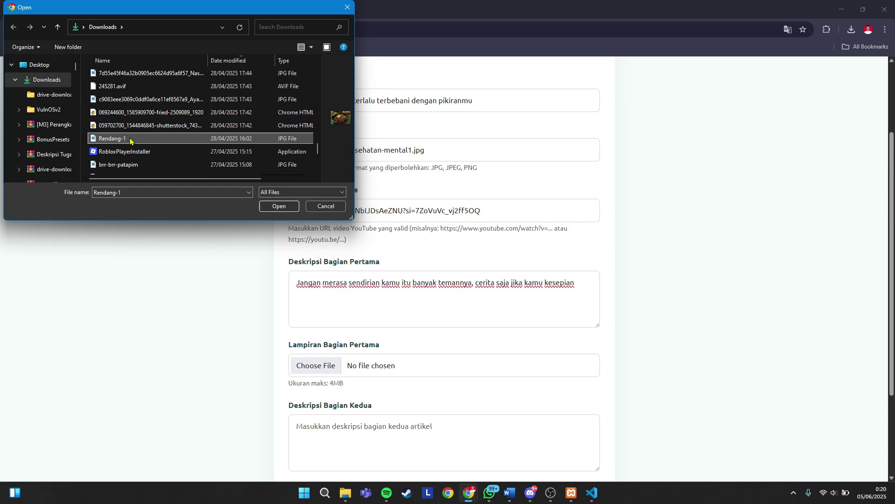
click(131, 98)
click(142, 73)
scroll(145, 118, up, 3)
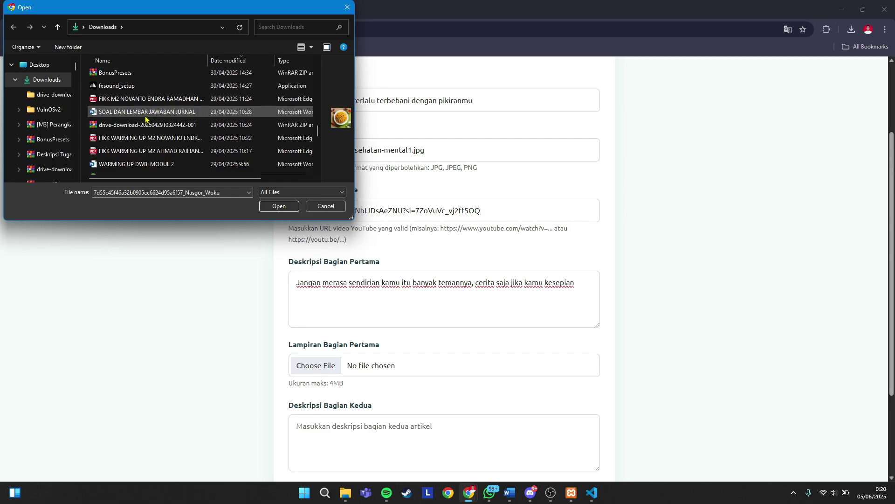
scroll(142, 120, up, 5)
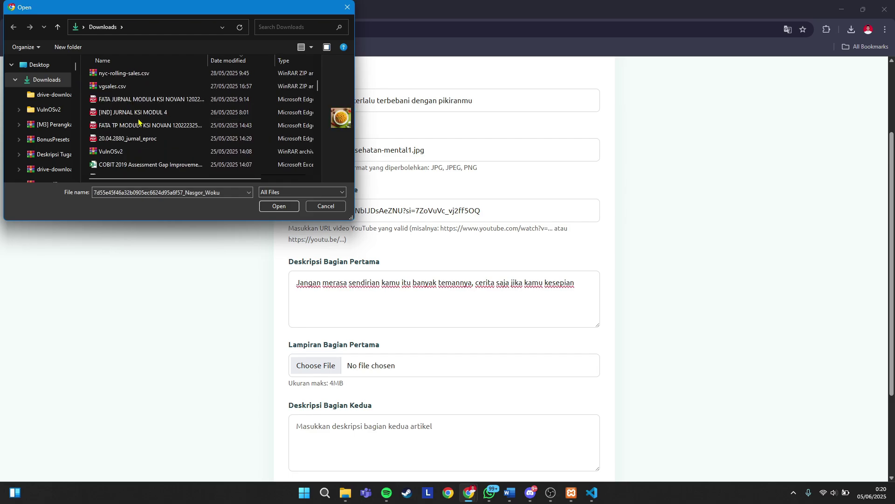
scroll(138, 123, up, 5)
click(139, 89)
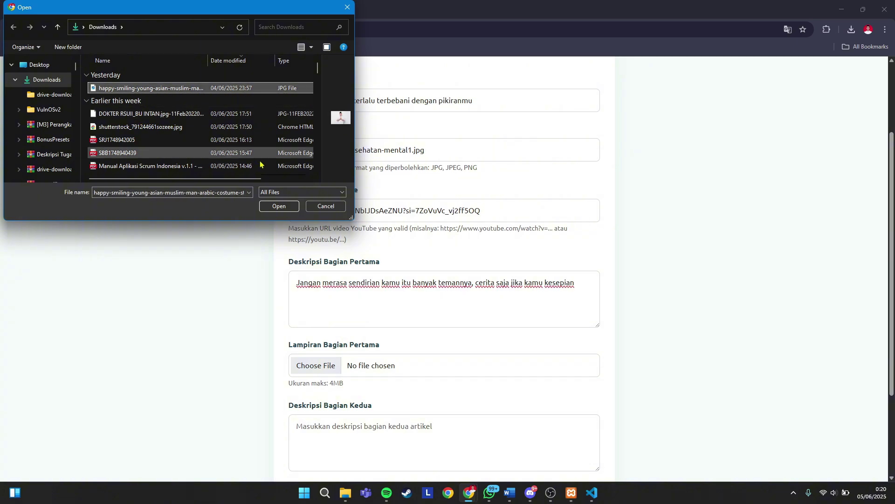
scroll(197, 169, down, 2)
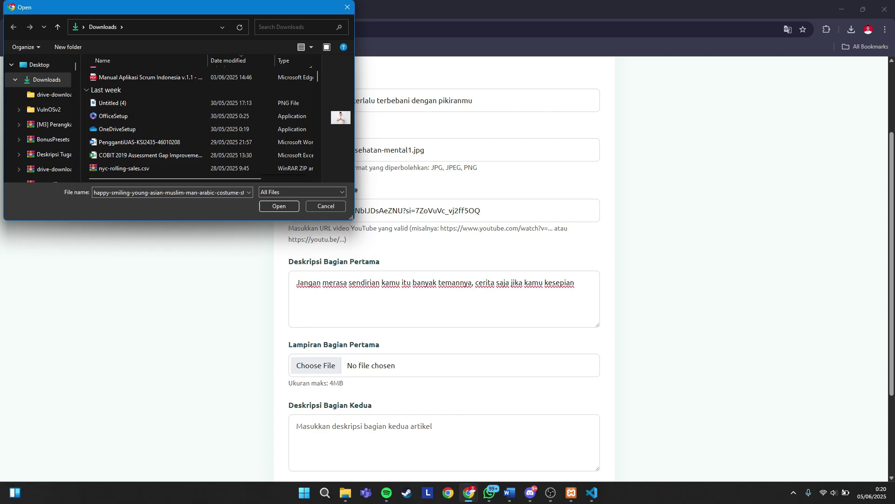
scroll(200, 122, down, 3)
click(135, 155)
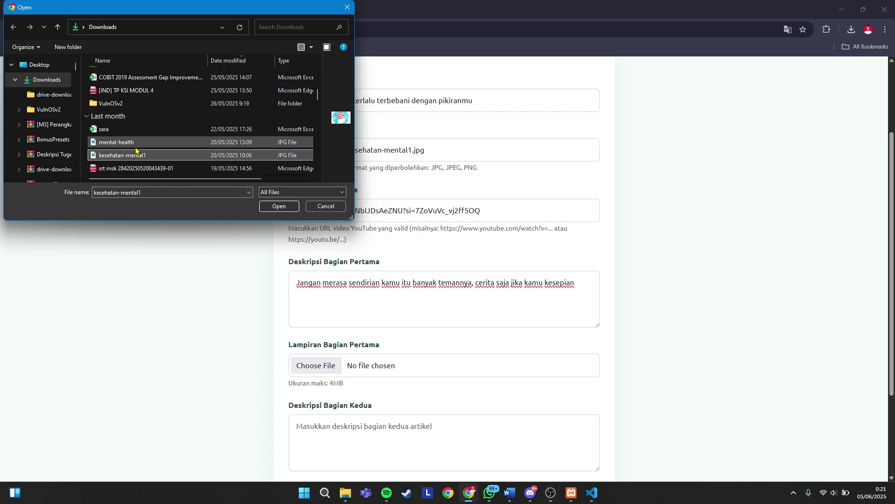
click(135, 148)
click(270, 206)
- Copy the first-part description into Deskripsi Bagian Kedua
scroll(408, 262, down, 3)
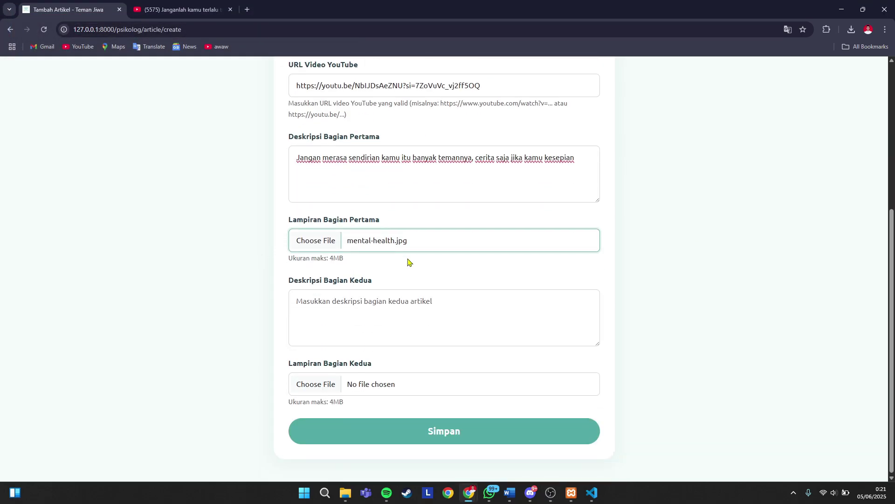
click(368, 304)
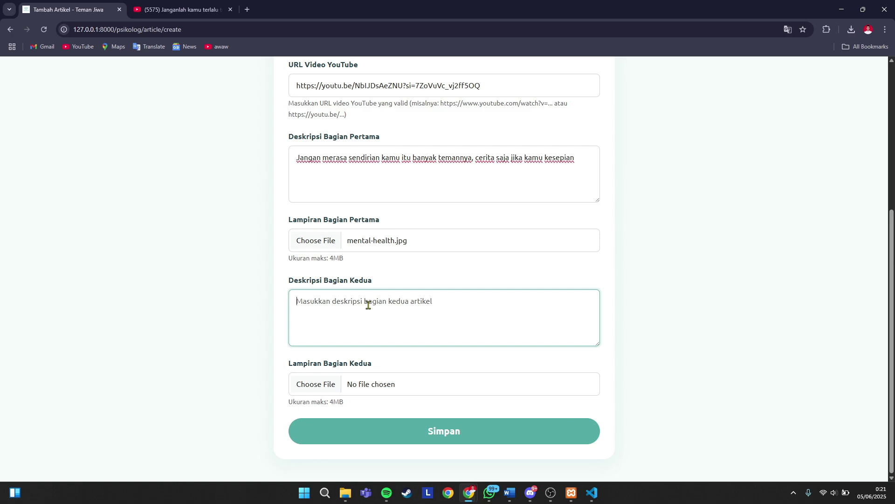
click(340, 160)
key(ctrl+a)
key(ctrl+c)
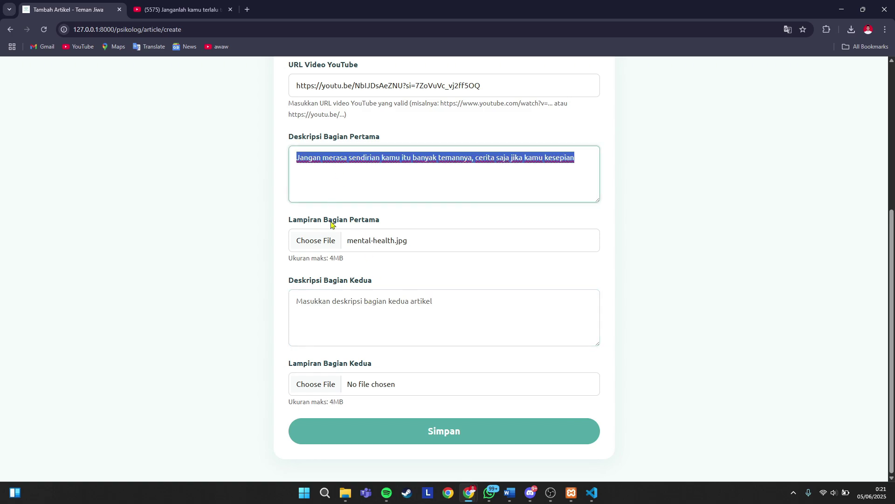
click(314, 308)
key(ctrl+v)
- Attach mental-health.jpg to Lampiran Bagian Kedua and save the article
click(330, 382)
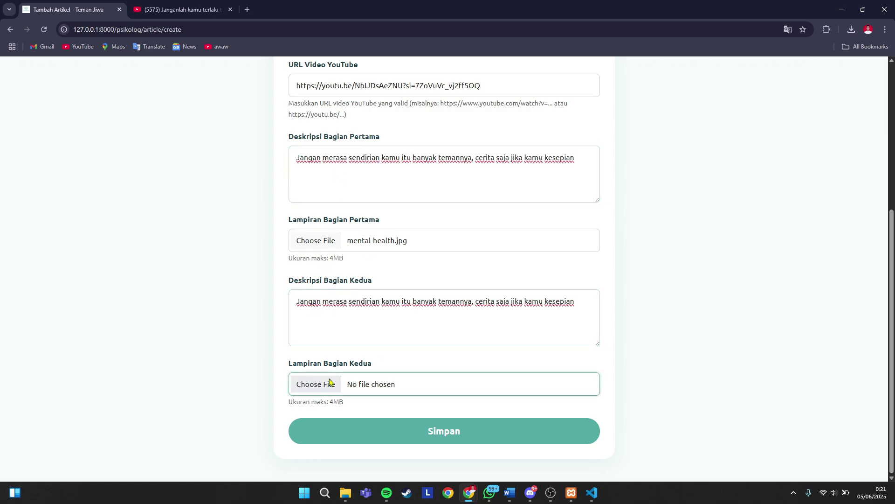
scroll(145, 136, down, 3)
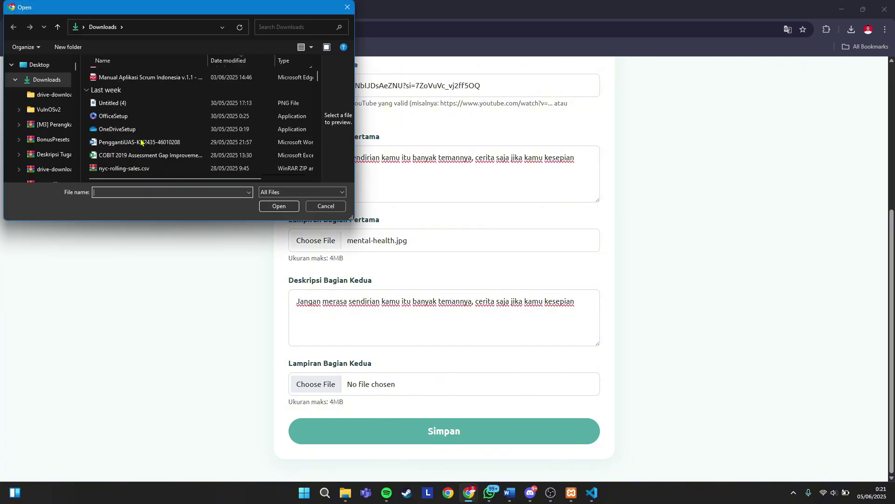
scroll(140, 142, down, 5)
click(136, 143)
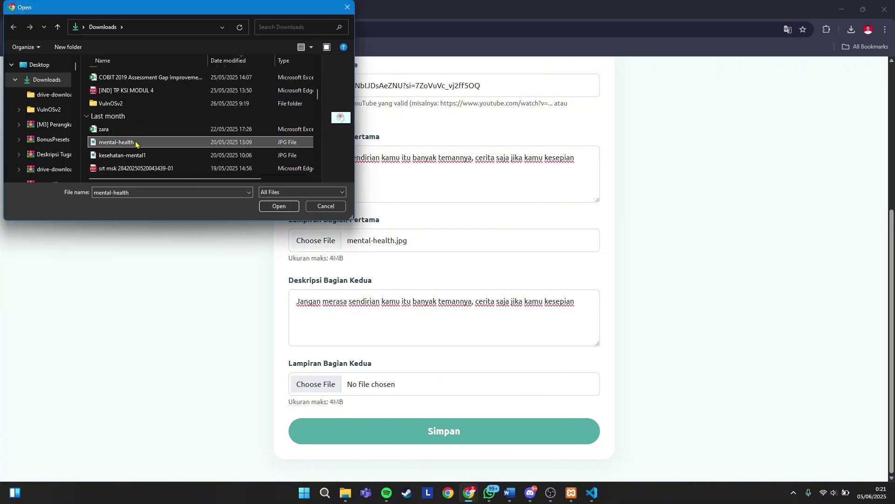
click(285, 208)
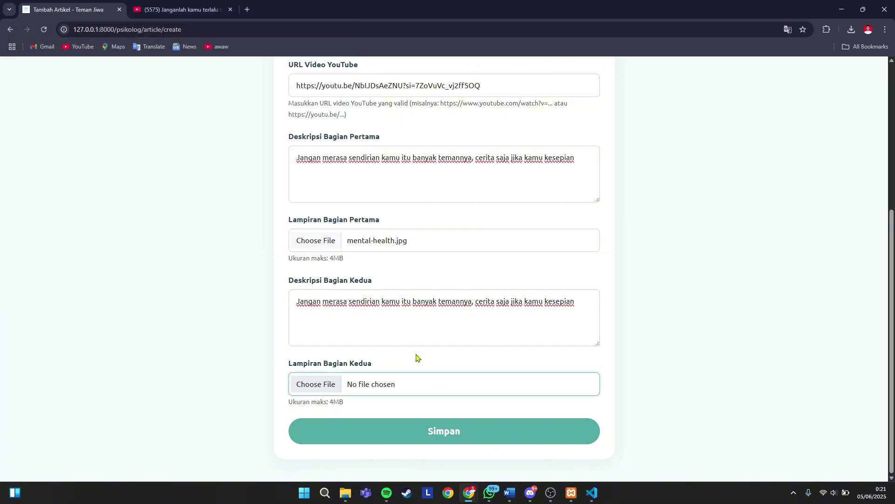
click(454, 437)
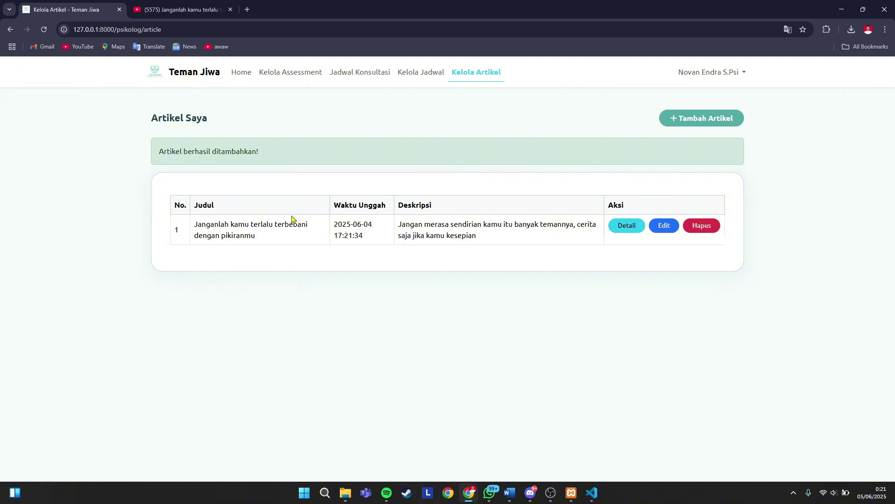
- Review the new article's details and first-part attachment image, then return to Artikel Saya
click(627, 224)
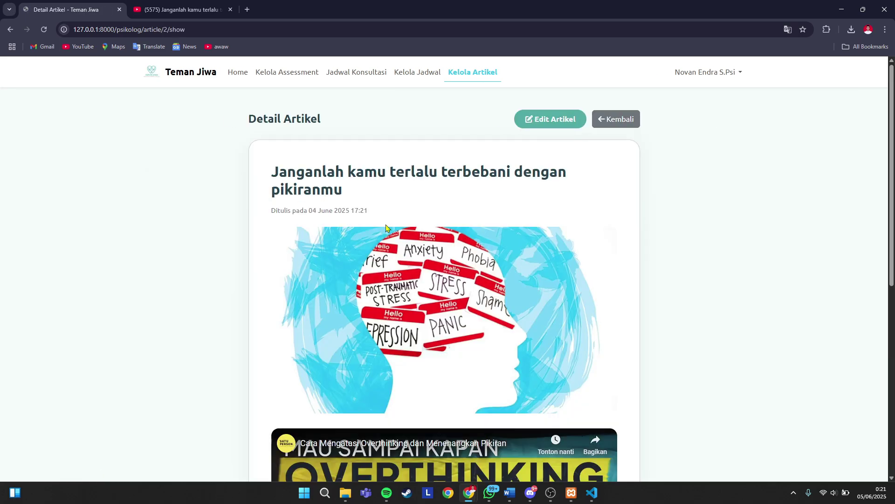
scroll(578, 229, down, 5)
scroll(385, 233, up, 5)
scroll(393, 275, down, 7)
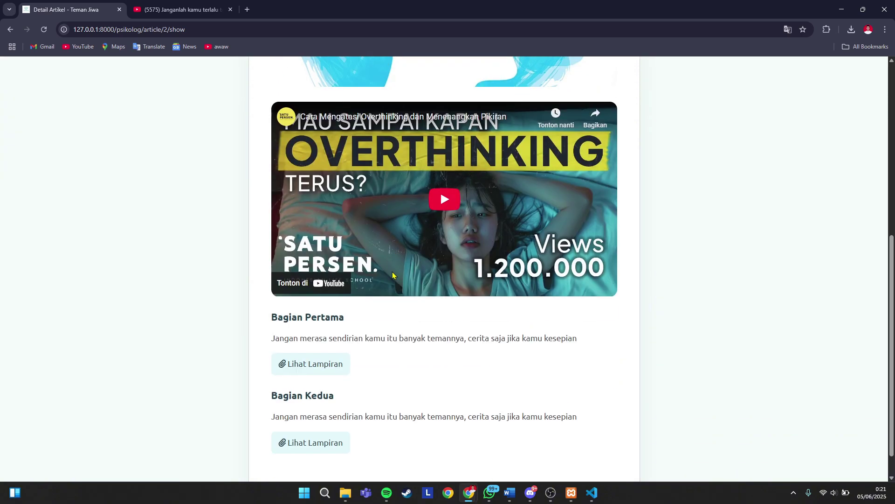
scroll(391, 277, down, 1)
click(316, 339)
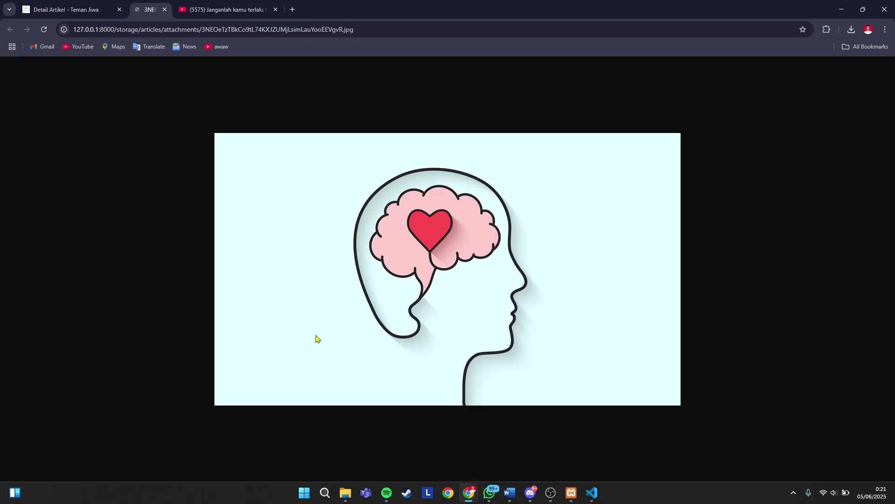
click(79, 10)
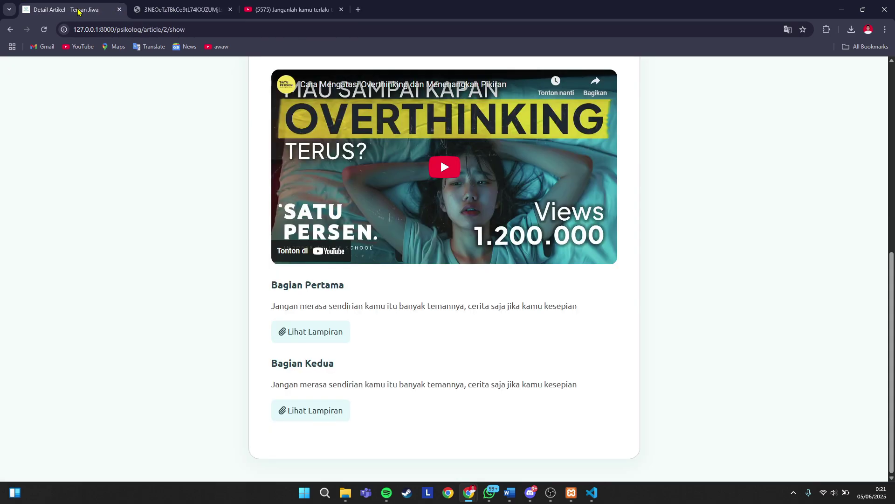
click(231, 9)
scroll(399, 292, up, 8)
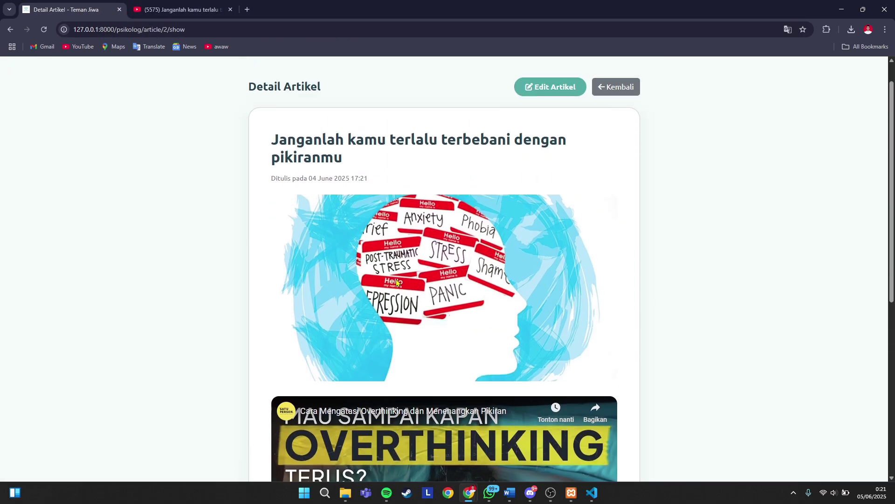
click(608, 88)
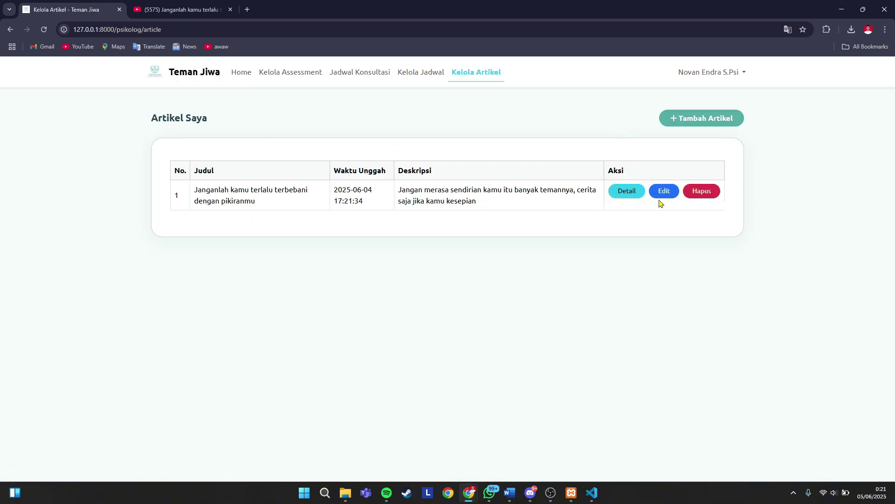
- Delete 'kesepian' from Deskripsi Bagian Pertama and save with Perbarui Artikel
click(663, 195)
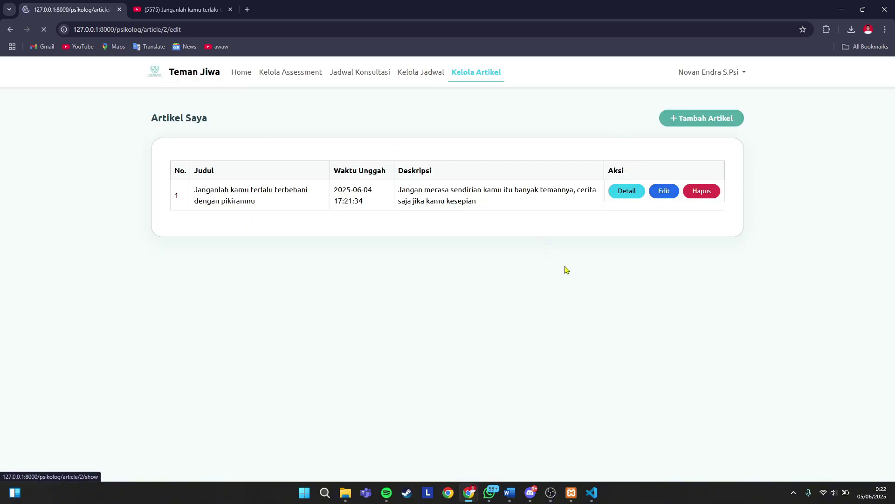
scroll(373, 273, down, 2)
scroll(413, 342, down, 2)
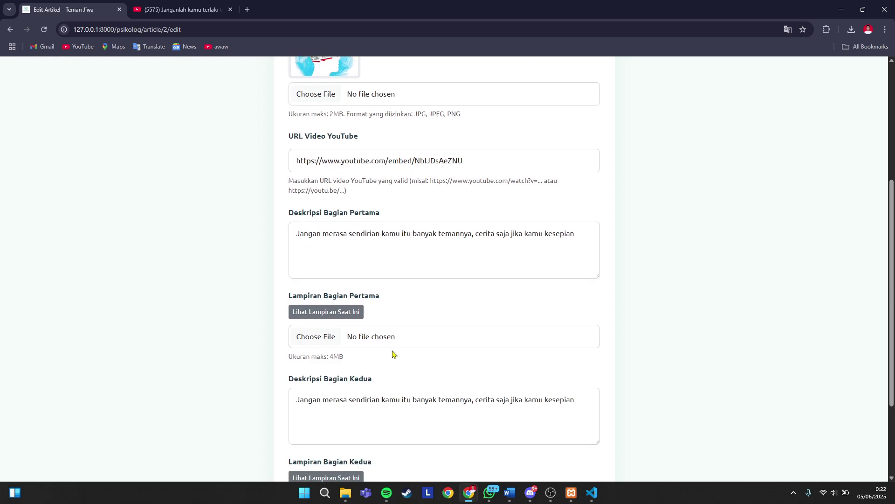
drag(578, 232, 544, 232)
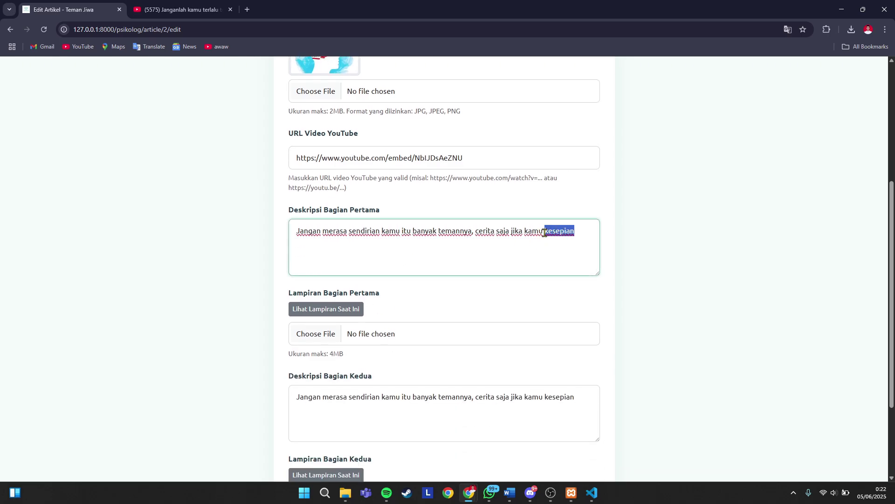
key(BackSpace)
scroll(539, 233, up, 5)
scroll(411, 349, down, 8)
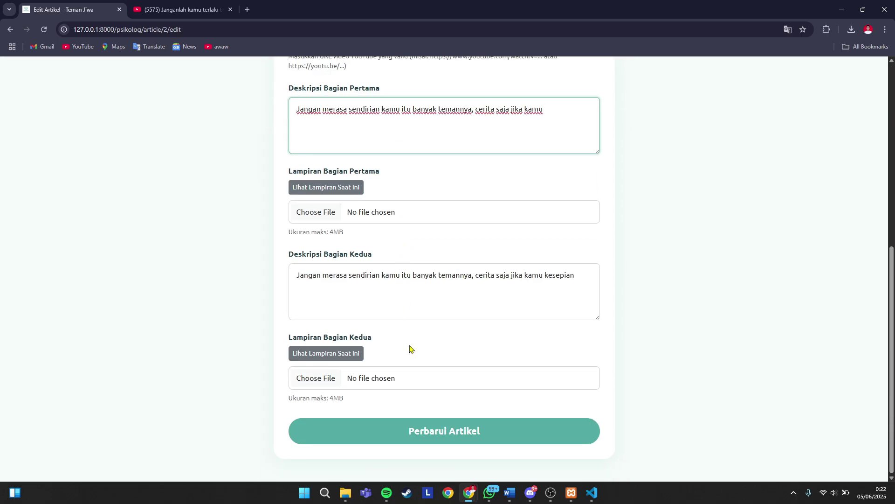
click(434, 431)
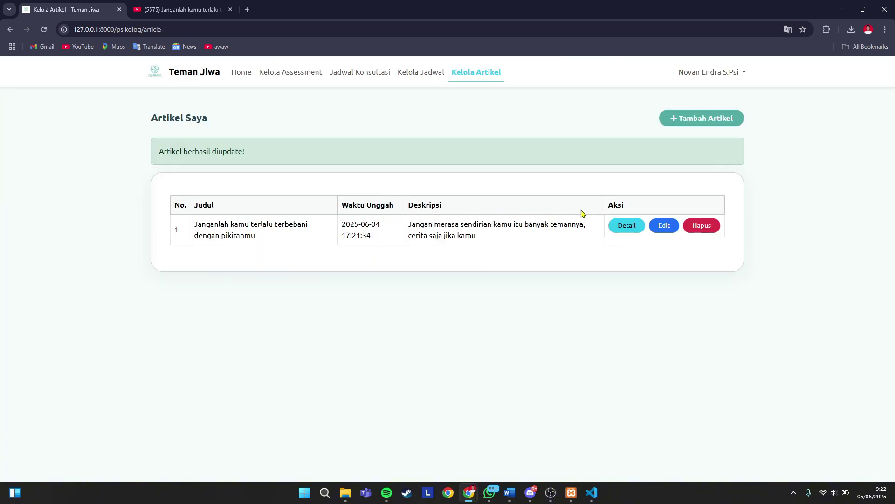
- Check the updated article's detail page, then go back to the article list
click(636, 226)
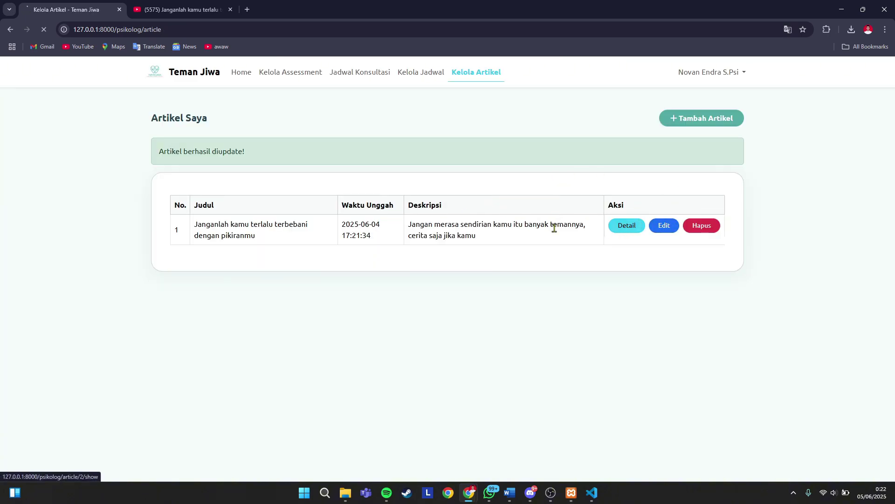
scroll(418, 293, down, 4)
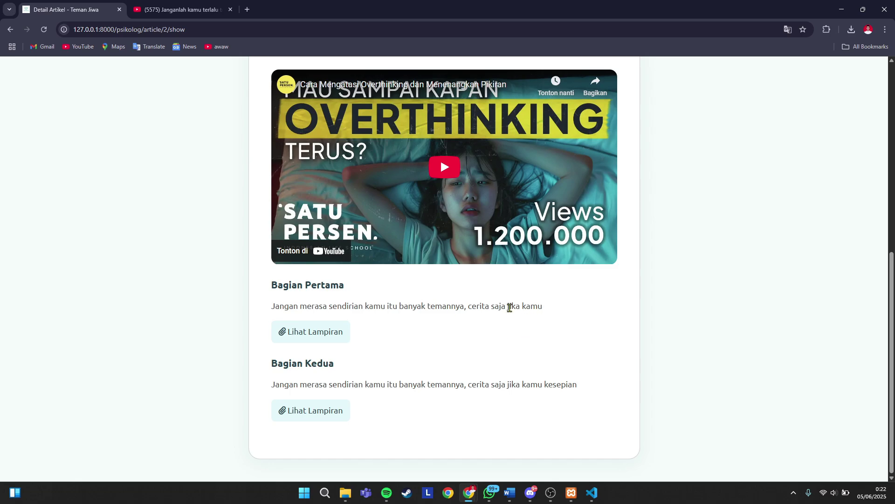
scroll(510, 308, up, 5)
scroll(406, 306, down, 5)
scroll(406, 307, up, 8)
scroll(404, 307, down, 8)
scroll(502, 292, up, 5)
scroll(434, 314, down, 5)
scroll(436, 310, up, 8)
click(609, 125)
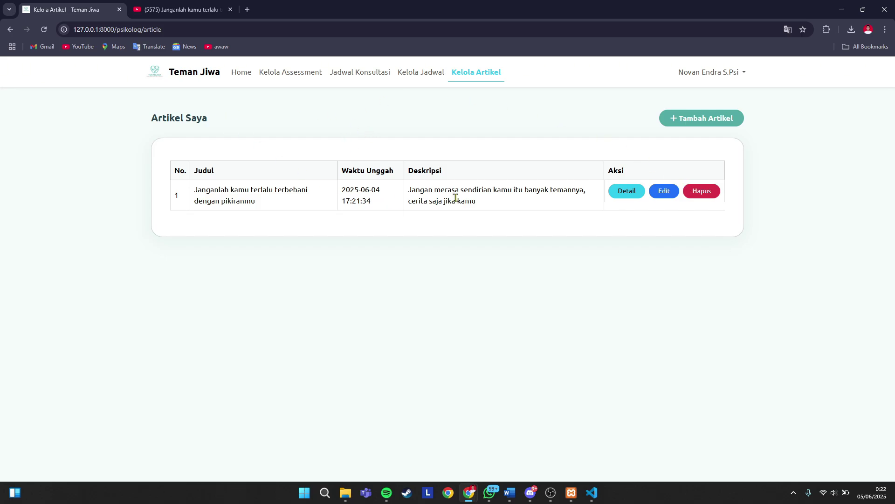
- Add a second article with the same title and description 'adawdawdawd'
click(695, 123)
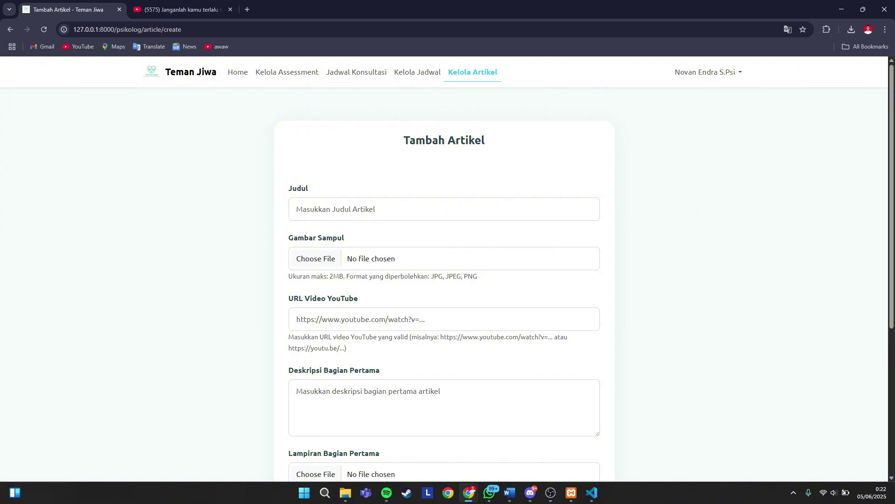
click(340, 207)
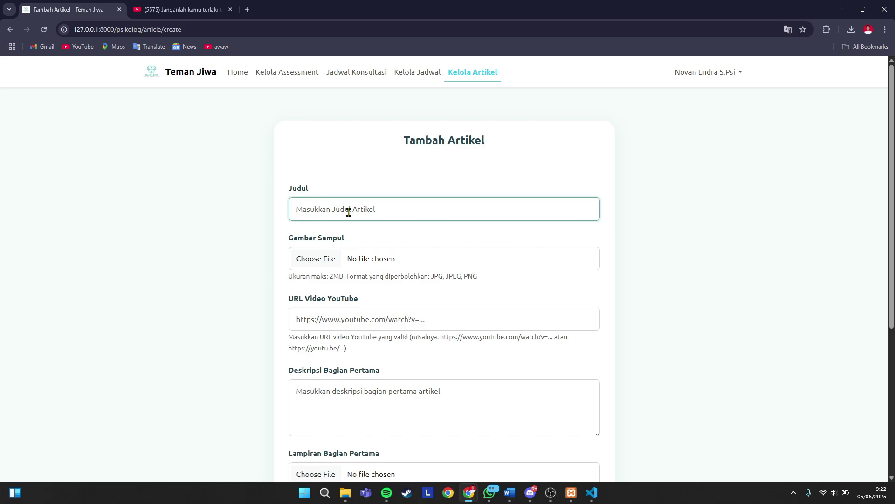
scroll(471, 158, down, 5)
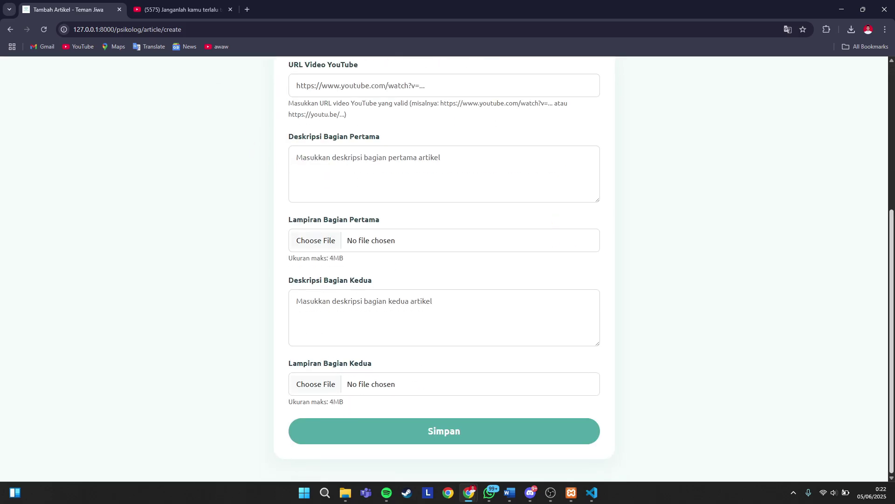
key(Return)
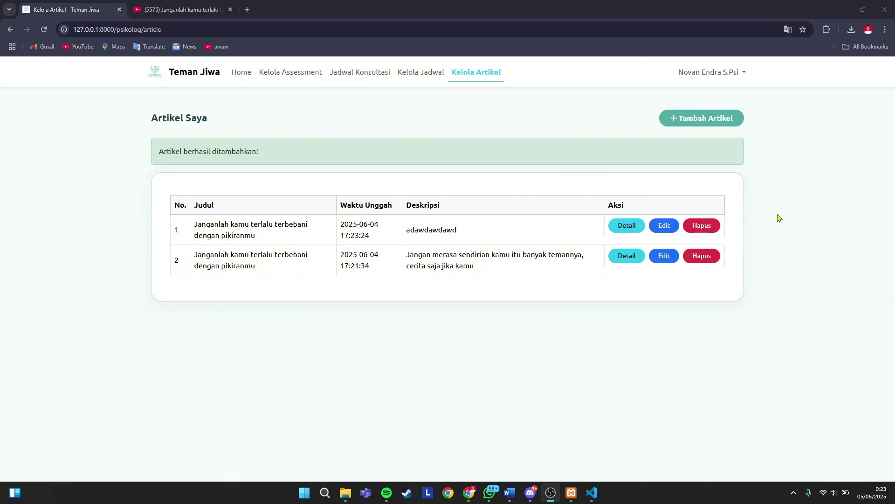
- Delete the duplicate article and sign out to the Selamat Datang welcome page
click(704, 236)
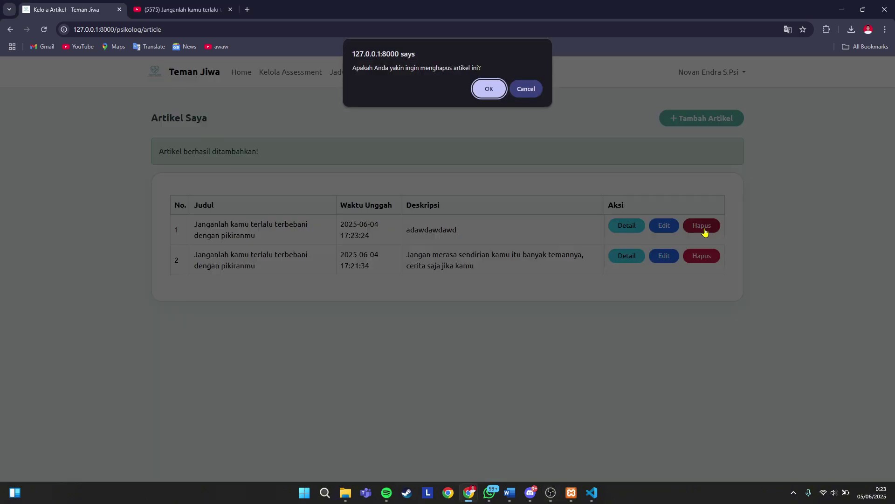
click(487, 94)
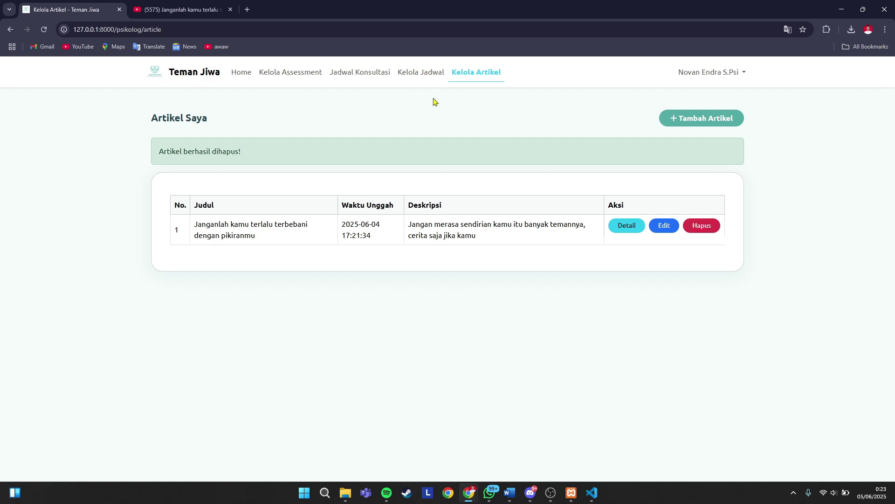
click(367, 79)
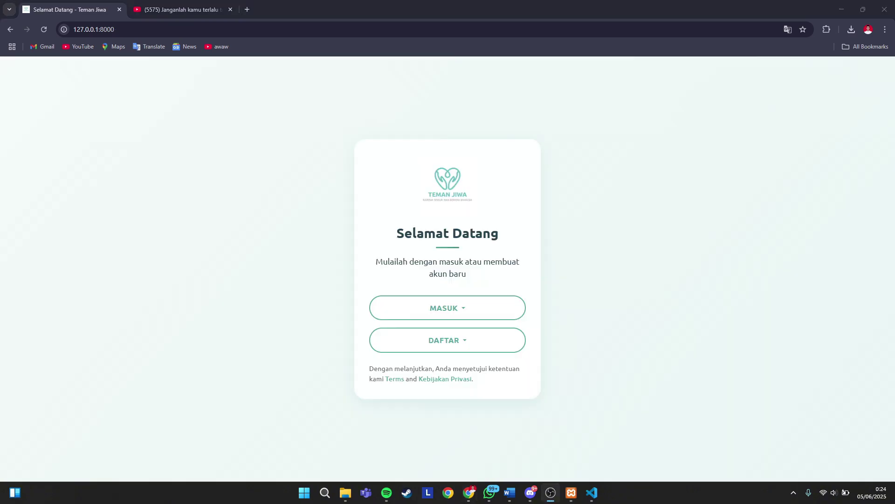
- Close the YouTube tab and choose DAFTAR > Daftar sebagai Pengguna
click(230, 10)
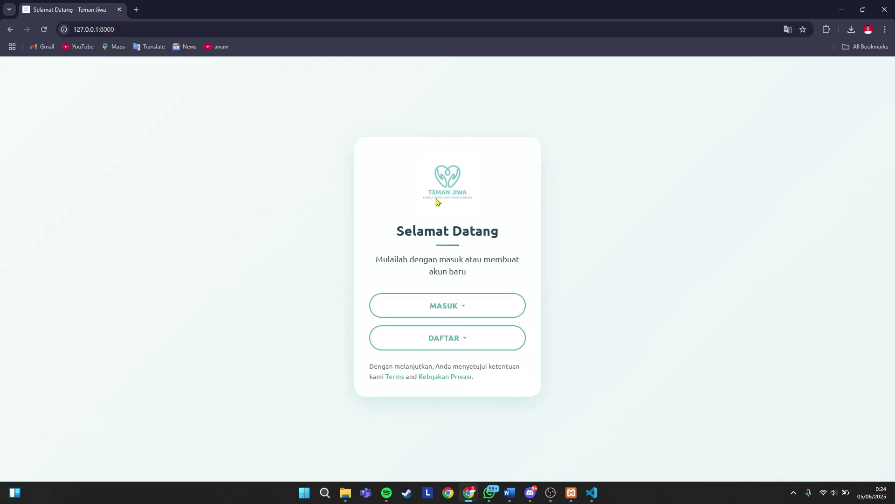
click(490, 343)
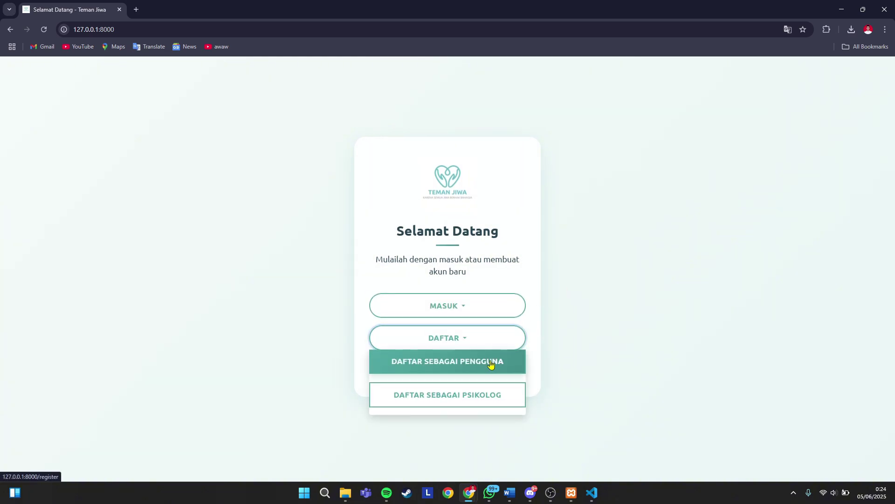
click(478, 366)
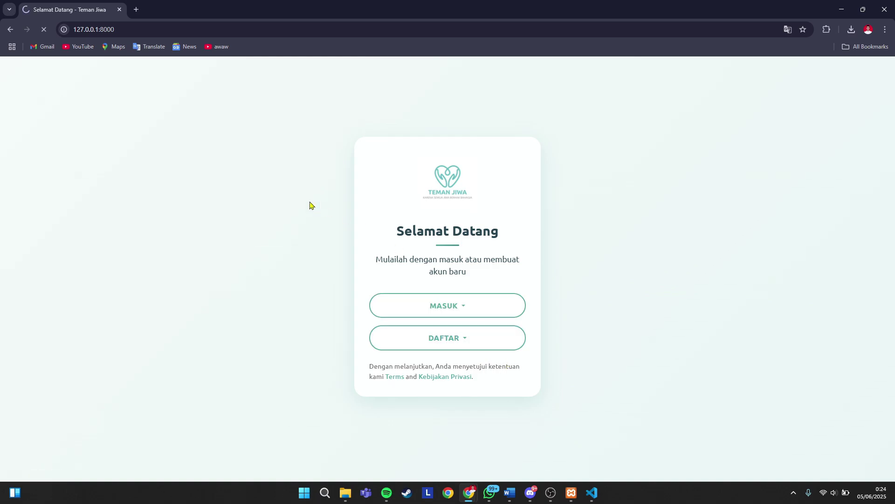
- Enter the new user's full name, e-mail address and password in the registration form
click(412, 227)
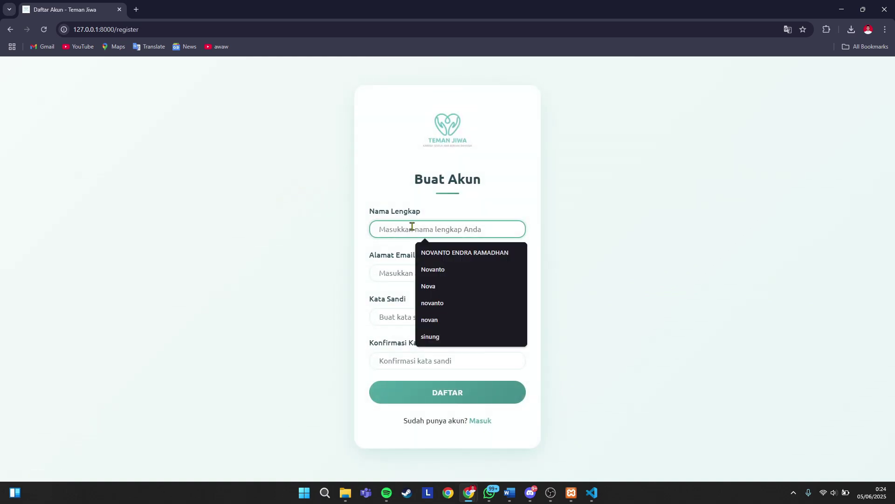
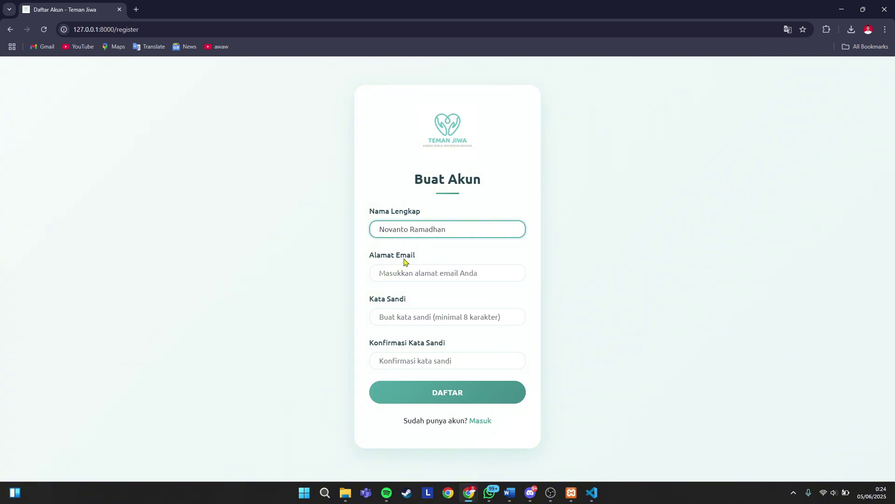
click(411, 271)
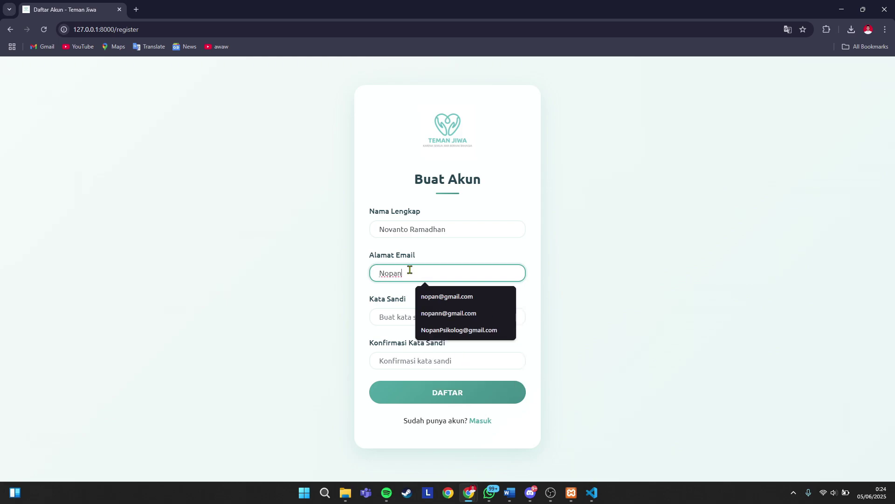
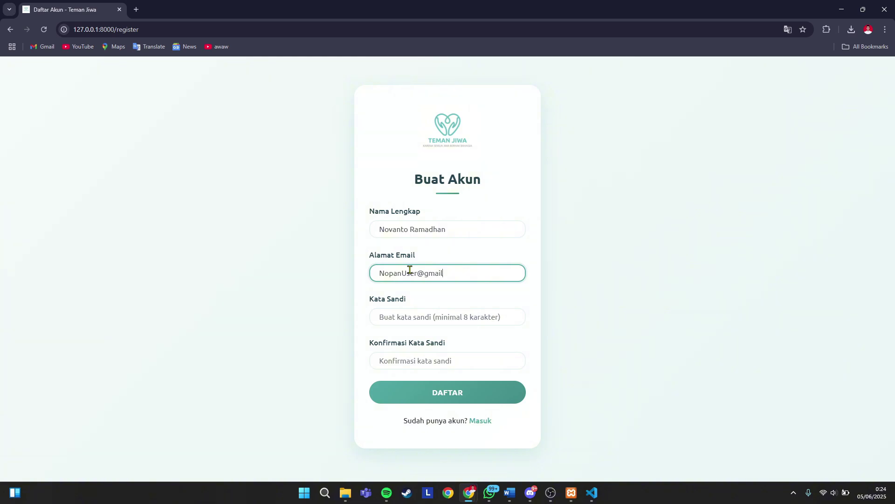
click(419, 309)
text(*******)
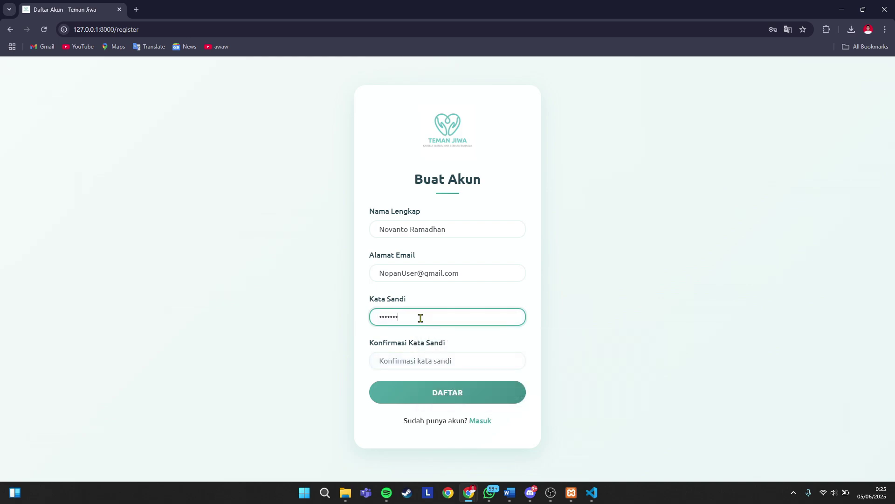
click(430, 360)
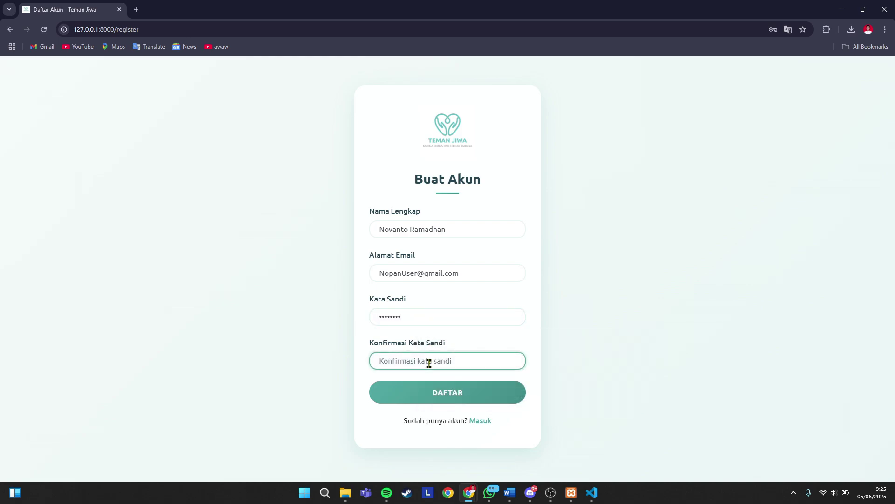
- Confirm the password, submit the registration, dismiss Chrome's save-password prompt, then view Assessment
text(****)
click(456, 393)
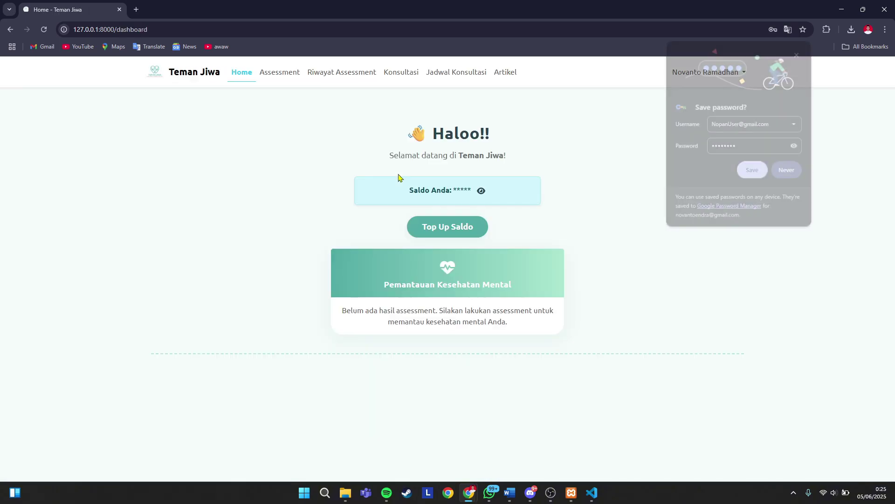
click(799, 53)
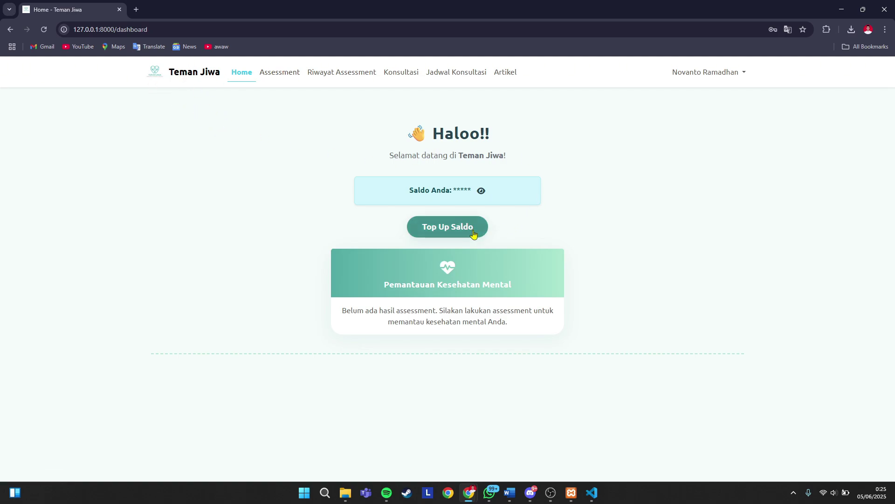
click(281, 76)
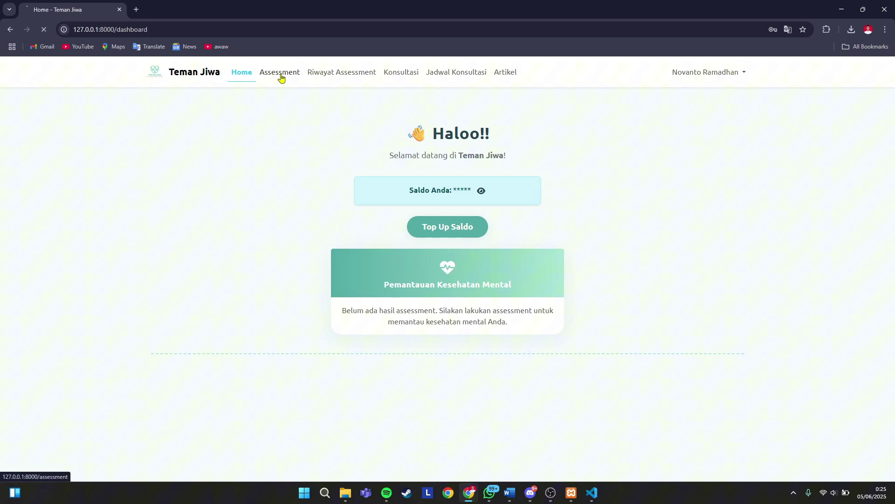
- Browse Riwayat Assessment, the psychologist list, Jadwal Konsultasi, and finally Daftar Artikel
click(351, 75)
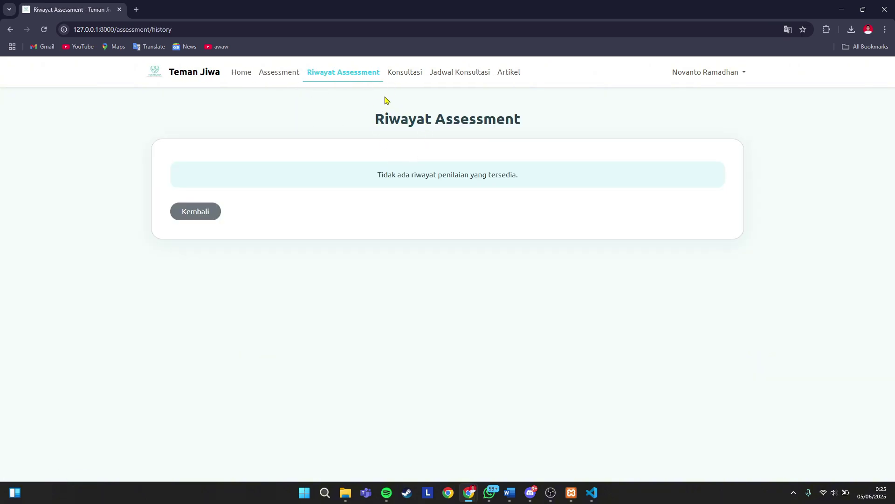
click(402, 76)
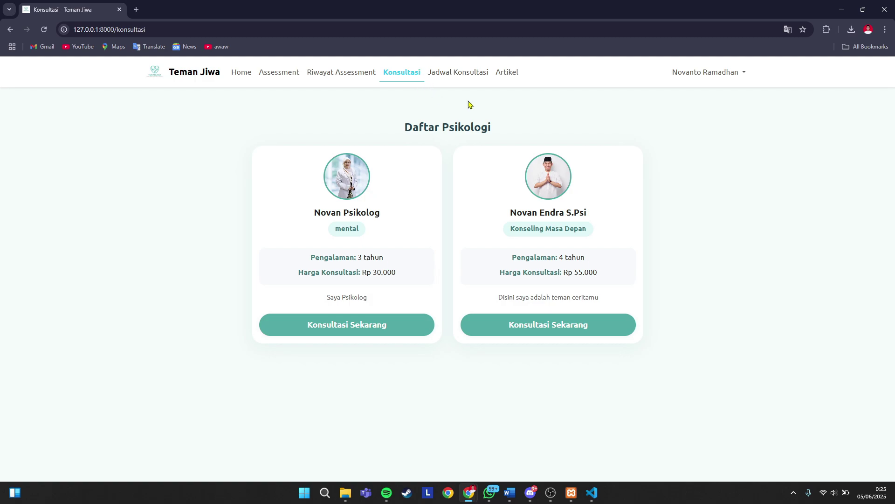
click(453, 74)
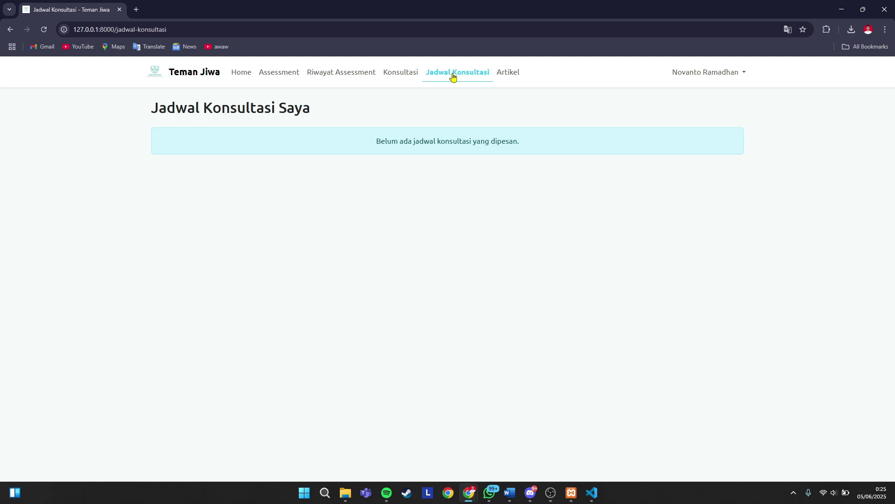
click(506, 76)
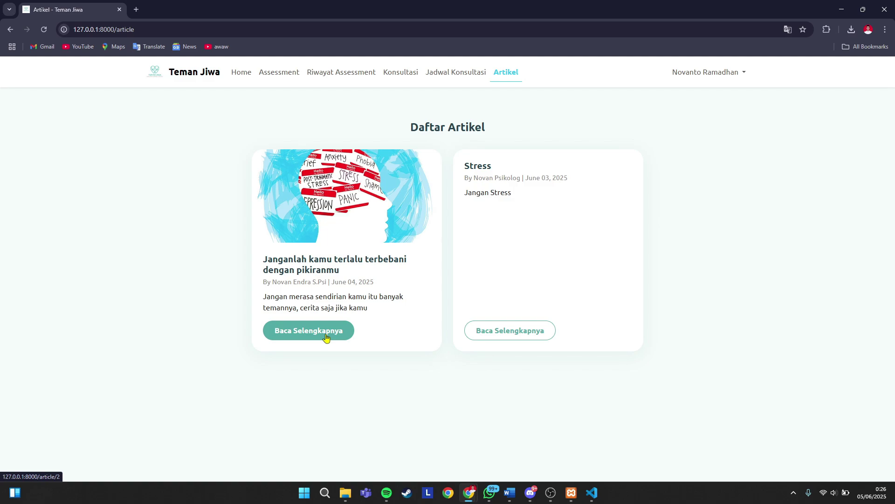
- Open the first article in full and play and pause its embedded video
drag(273, 282, 317, 279)
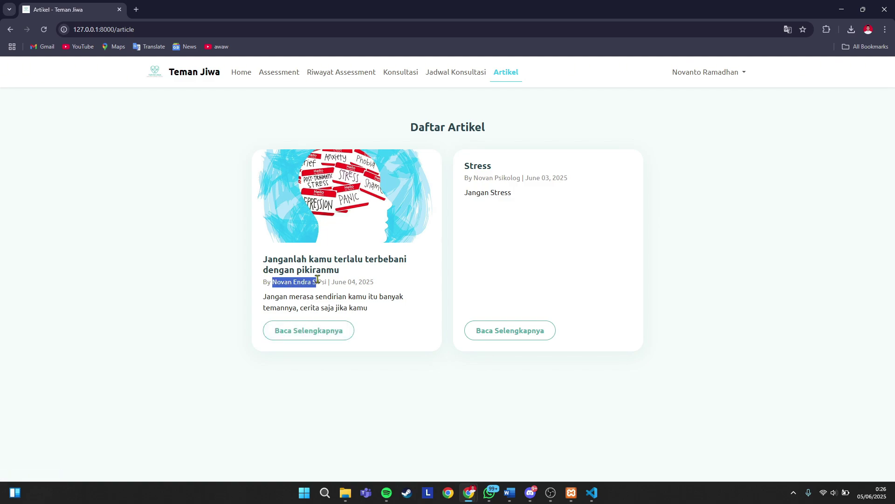
click(326, 315)
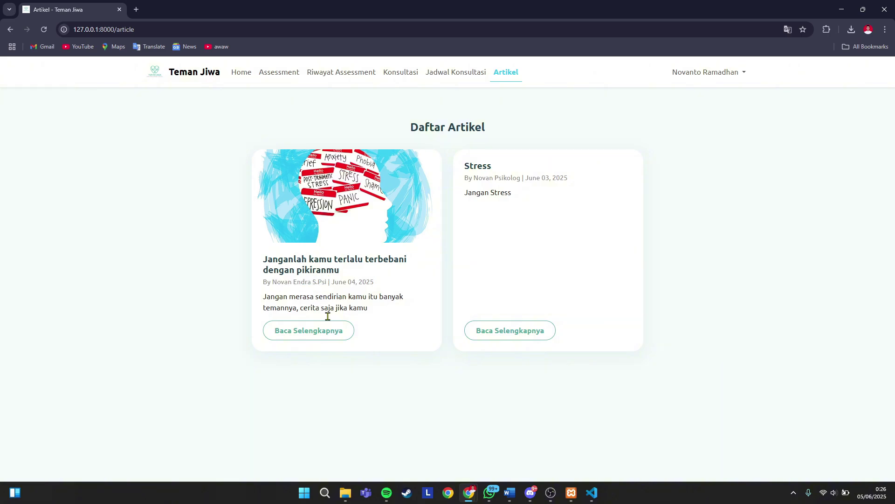
click(312, 337)
scroll(320, 280, down, 7)
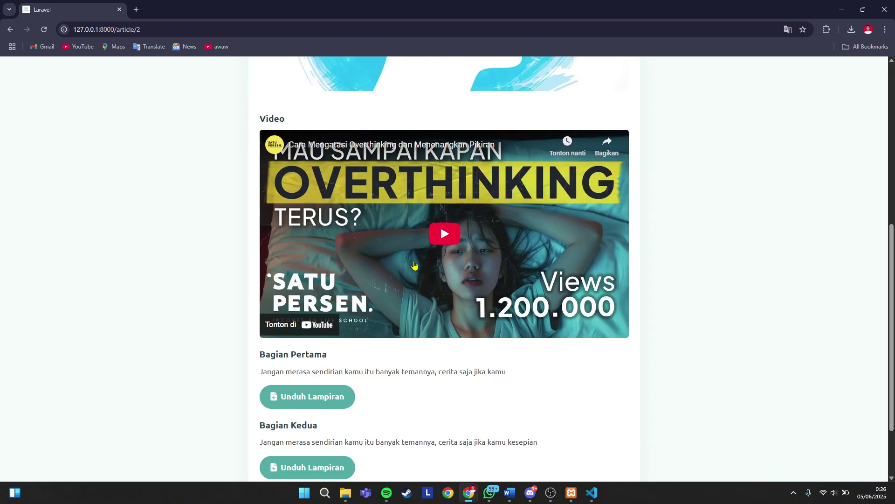
click(443, 234)
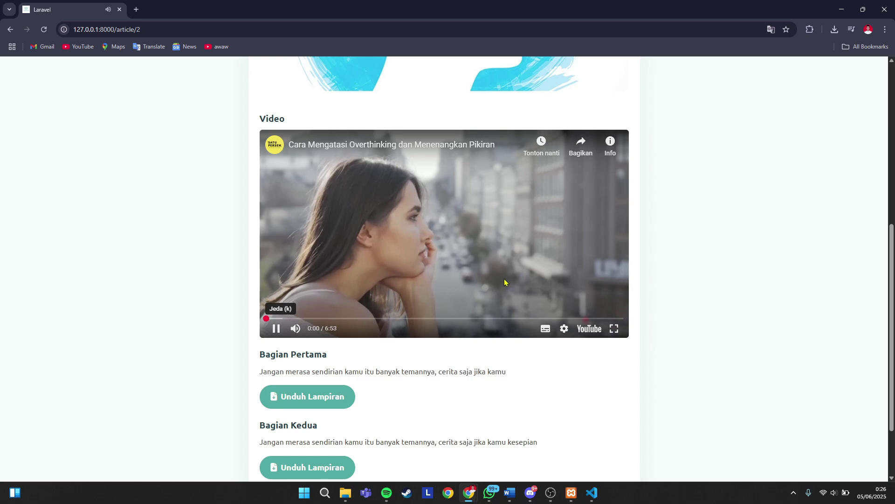
click(441, 243)
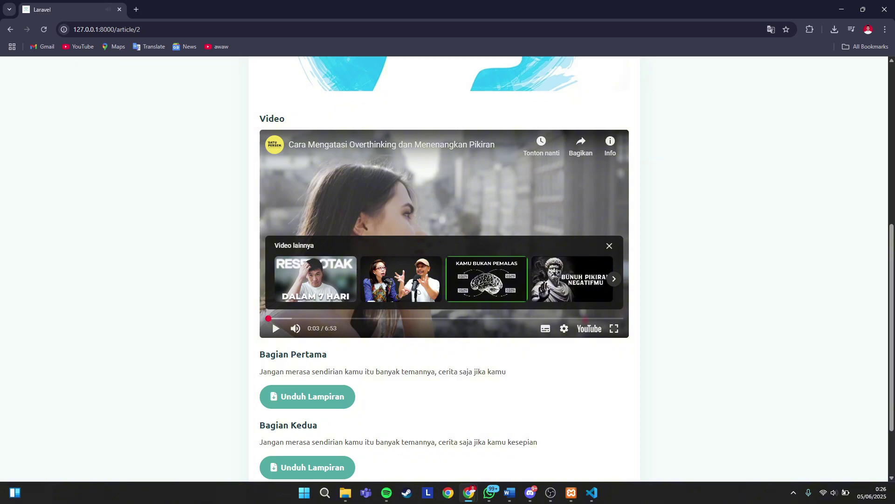
key(alt+Tab)
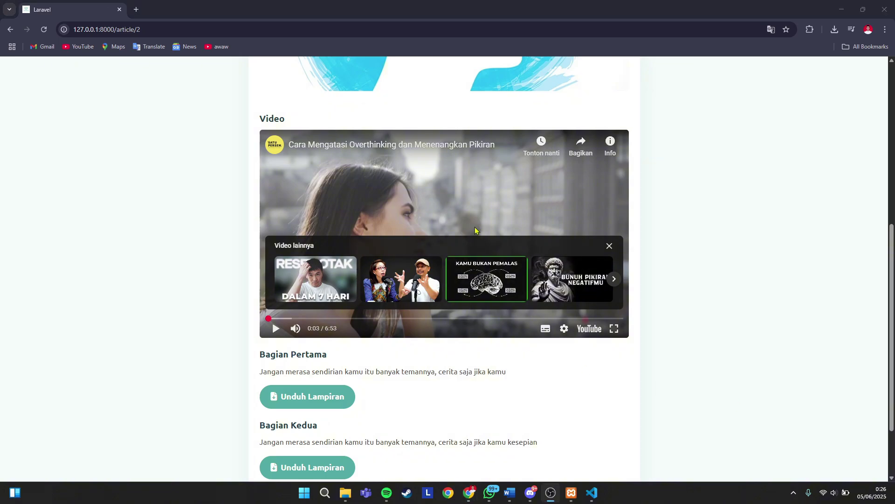
click(476, 206)
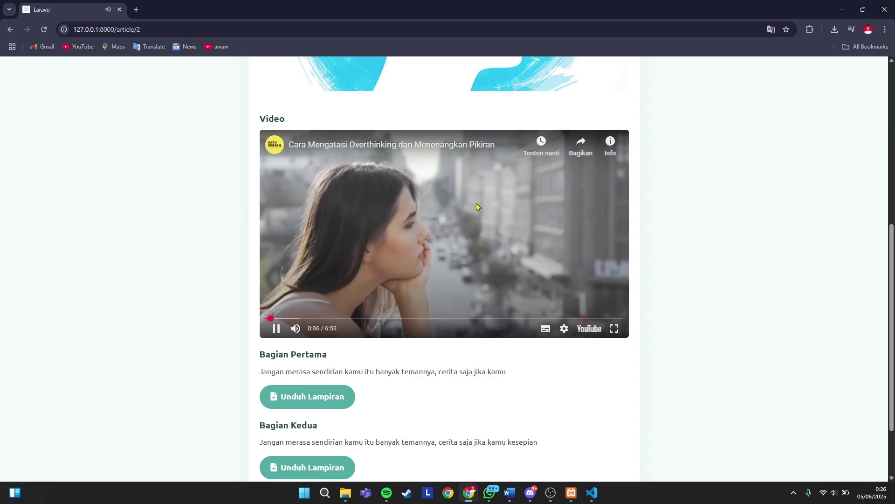
scroll(477, 217, down, 3)
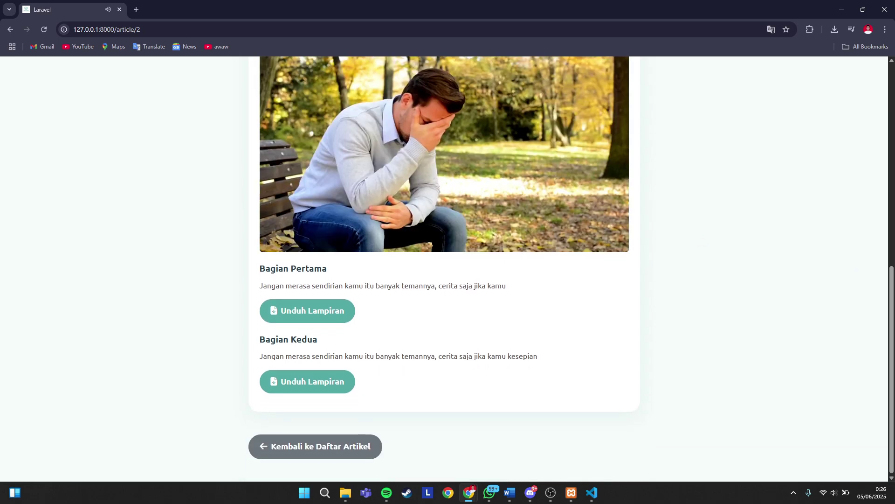
click(446, 140)
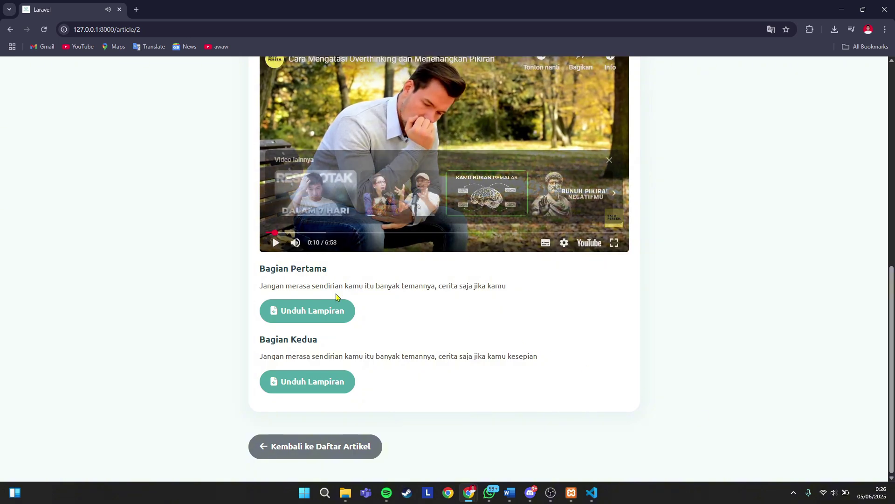
- View the first section's attachment, close it, and return to Daftar Artikel
click(322, 315)
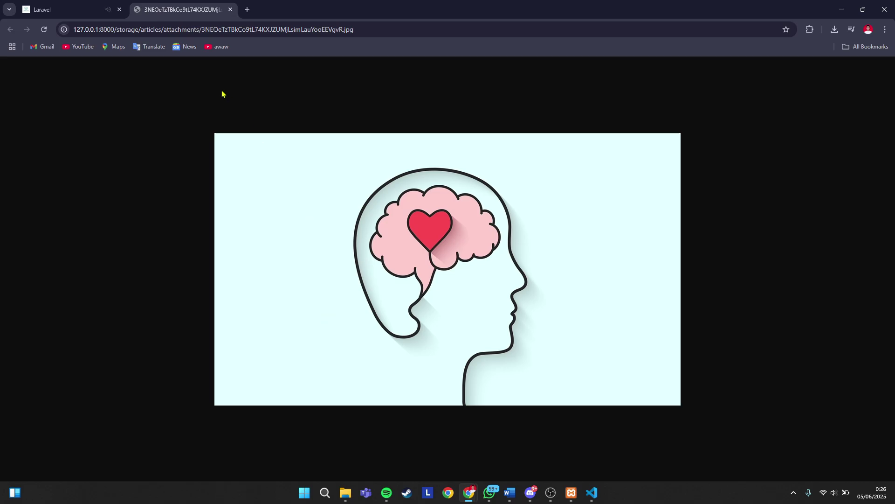
click(230, 10)
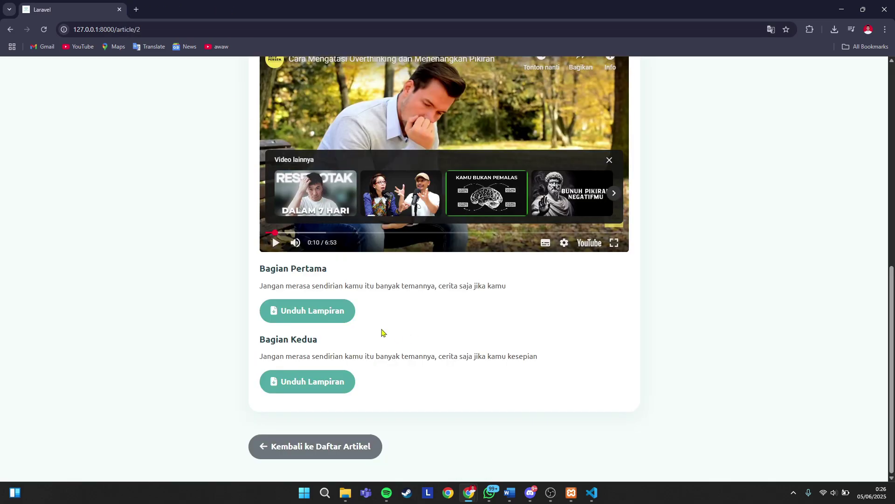
scroll(396, 365, up, 10)
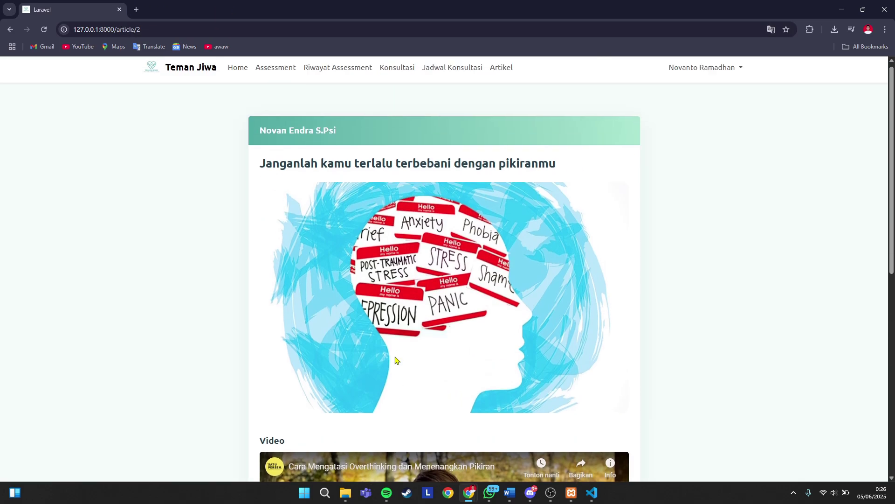
scroll(396, 360, down, 10)
click(343, 456)
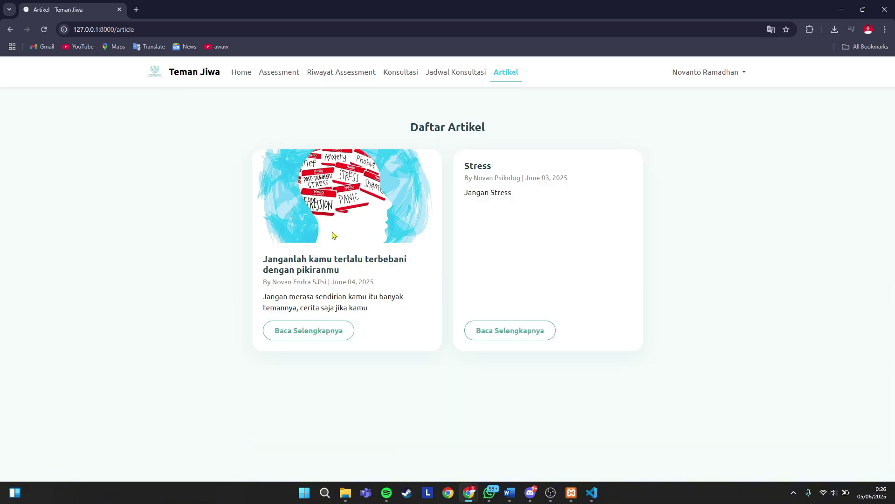
click(514, 331)
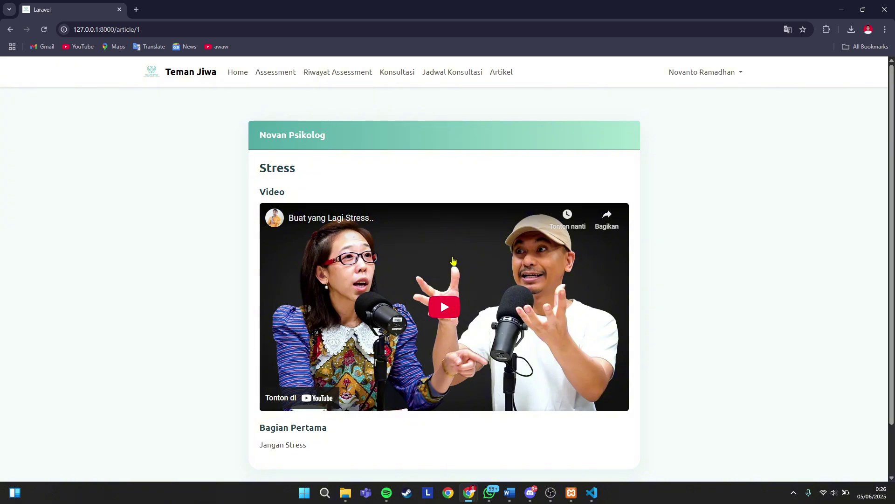
click(448, 308)
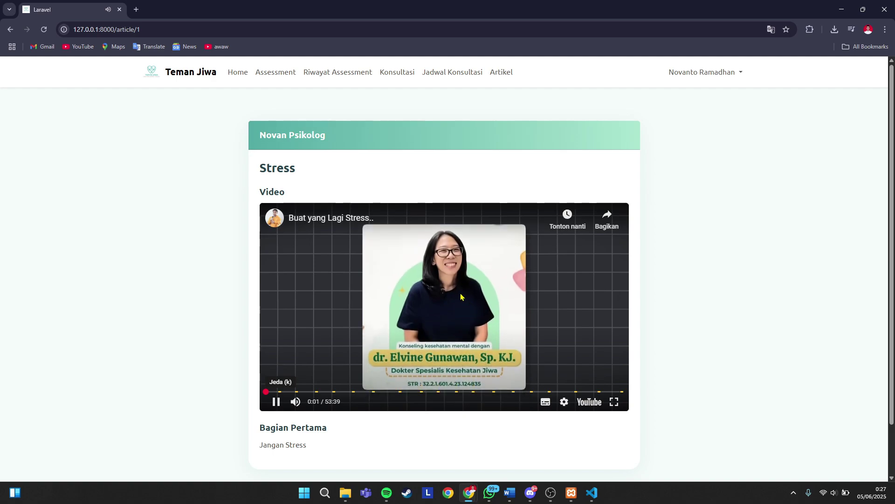
click(462, 297)
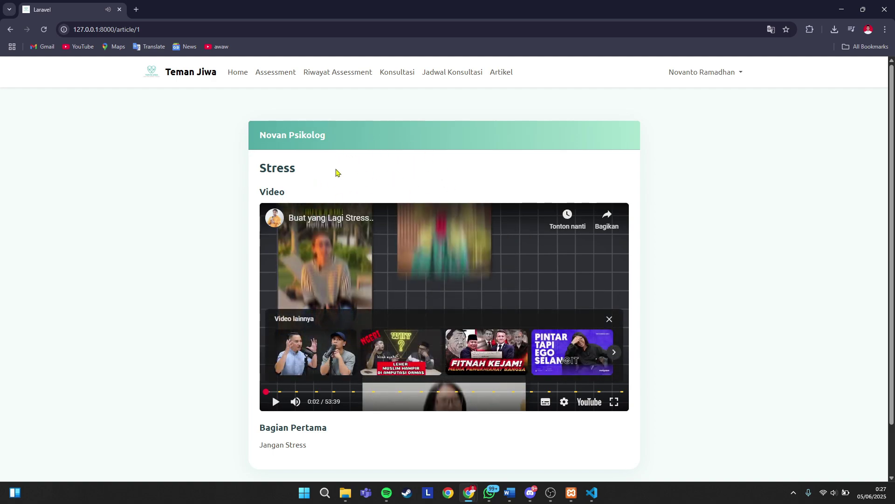
scroll(339, 392, down, 2)
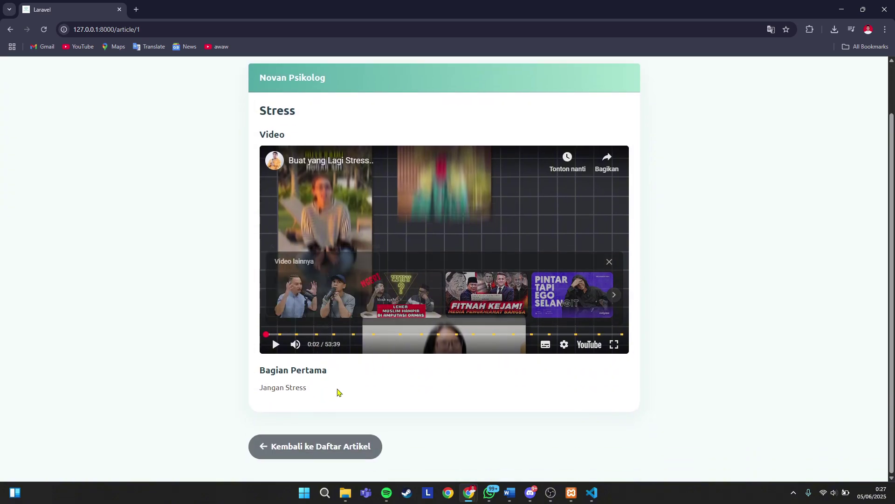
click(335, 447)
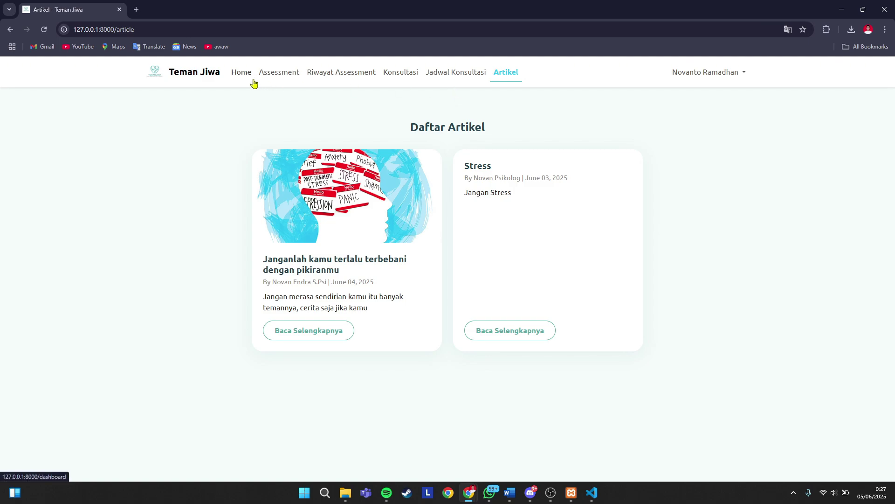
- Go to the Home dashboard and briefly reveal, then re-hide, the balance
click(238, 81)
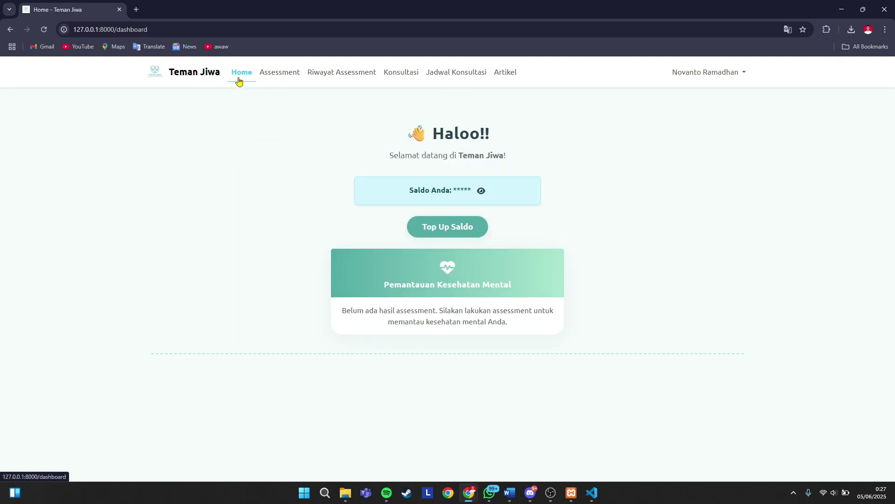
click(482, 195)
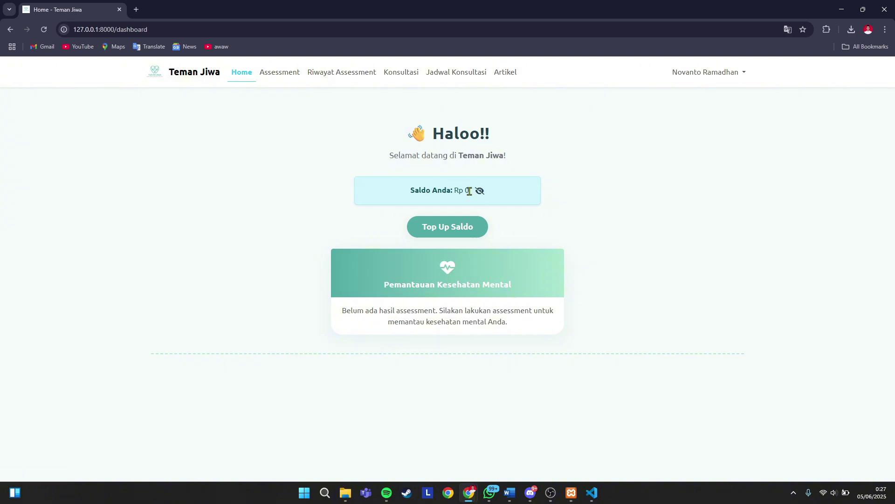
click(480, 195)
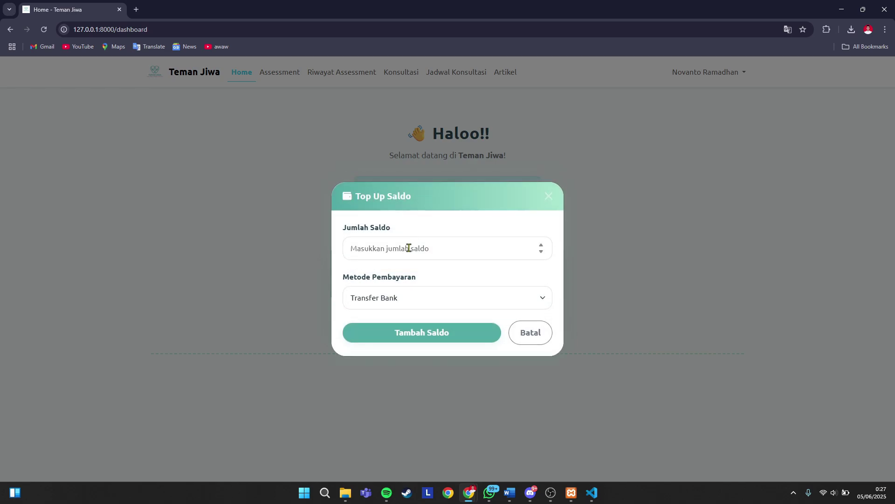
- Top up the balance by 20000 via Gopay and reveal the new Rp 20.000
click(408, 249)
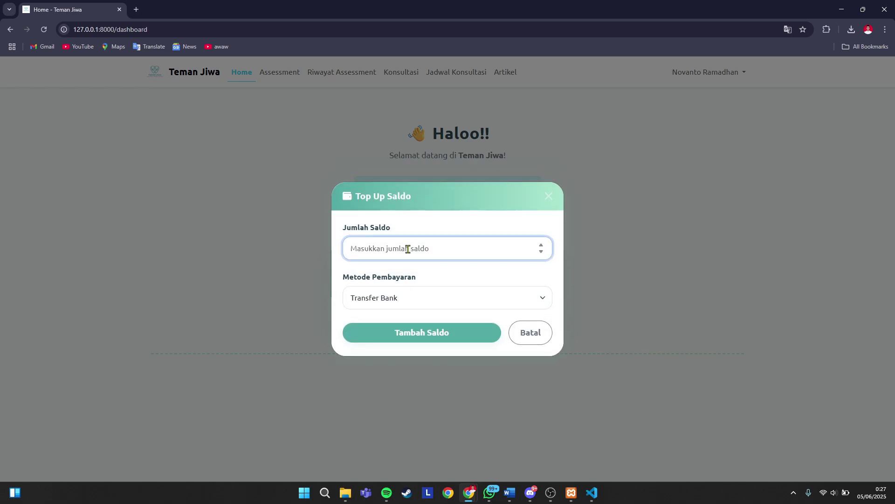
text(20000)
click(413, 306)
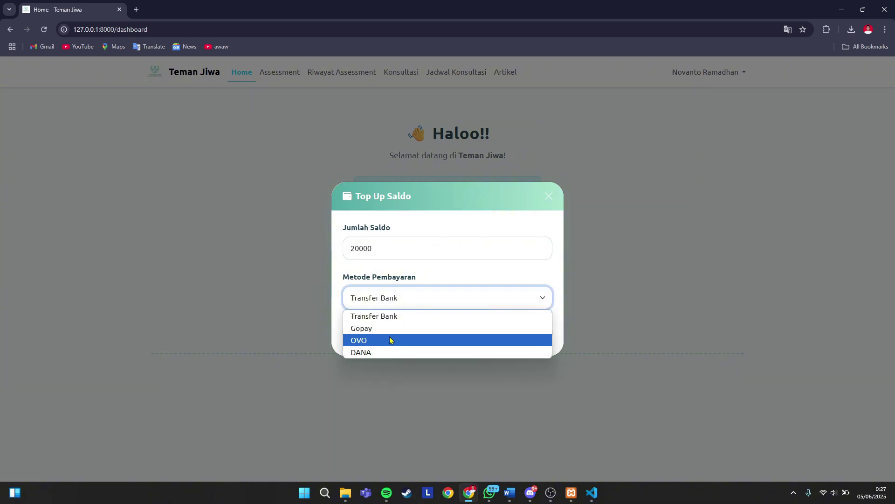
click(380, 329)
click(415, 334)
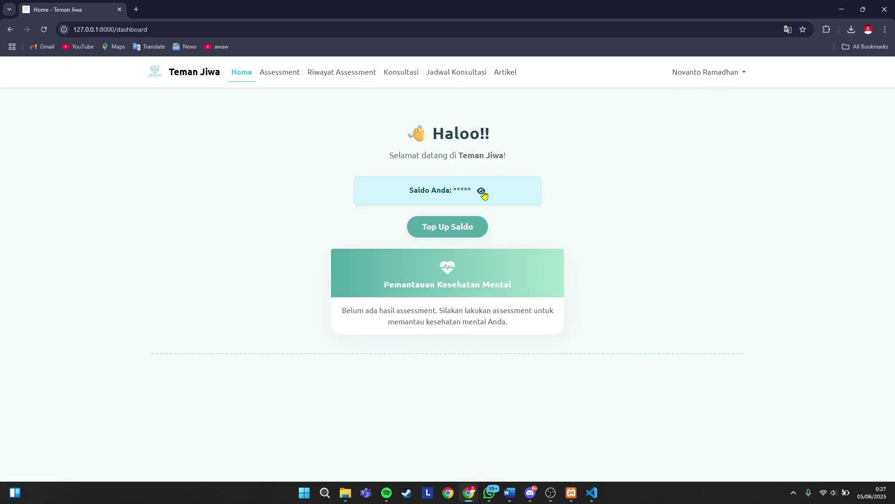
click(481, 190)
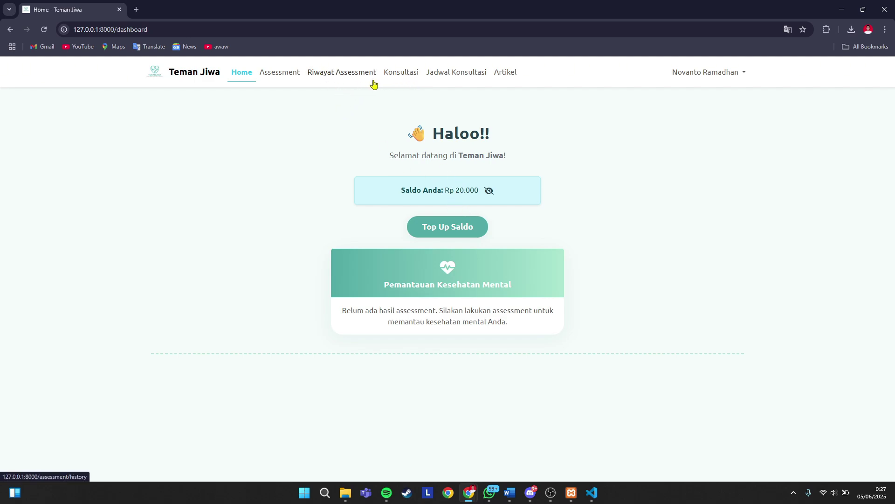
- Open Konsultasi and start booking a consultation with the second psychologist
click(399, 74)
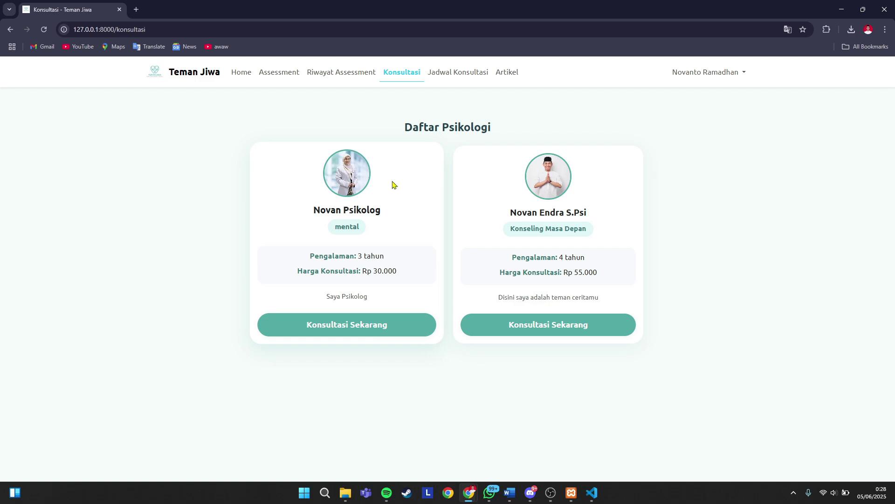
click(520, 334)
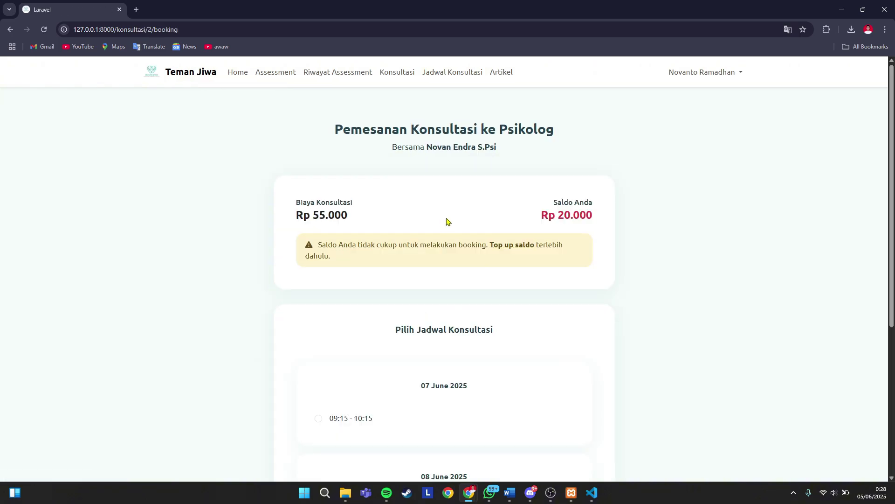
scroll(455, 216, down, 5)
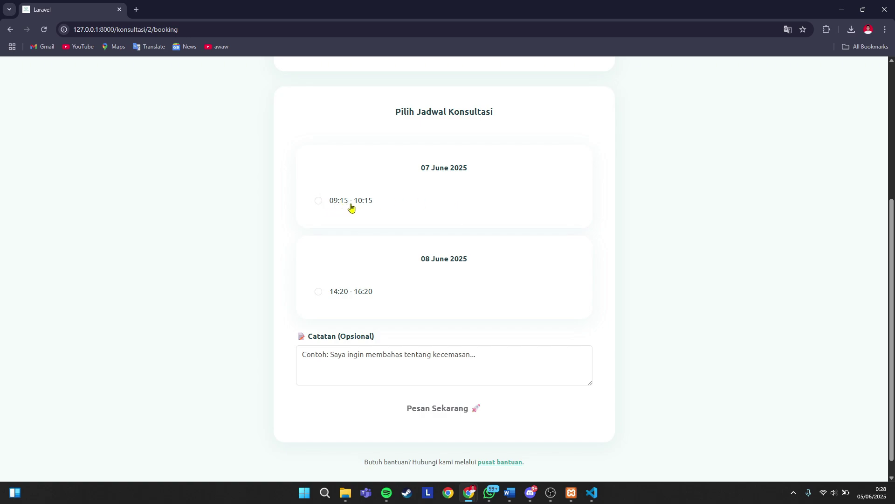
scroll(368, 209, up, 1)
scroll(368, 209, up, 1)
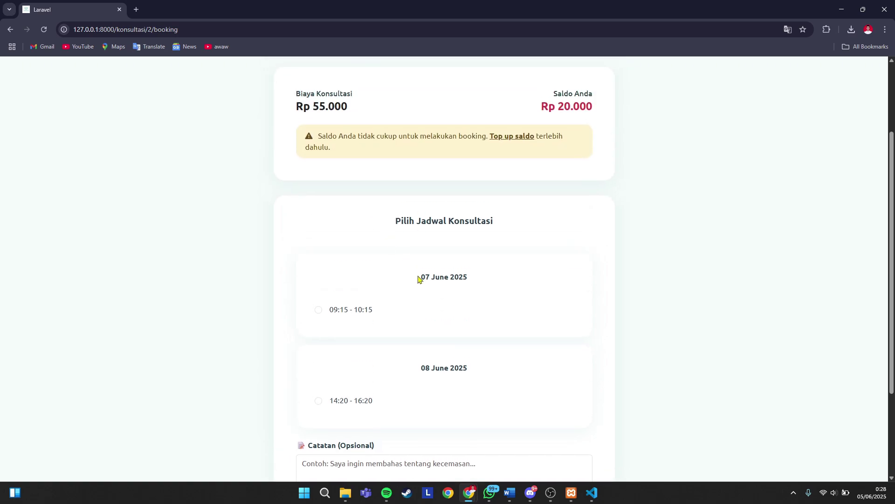
scroll(476, 222, up, 2)
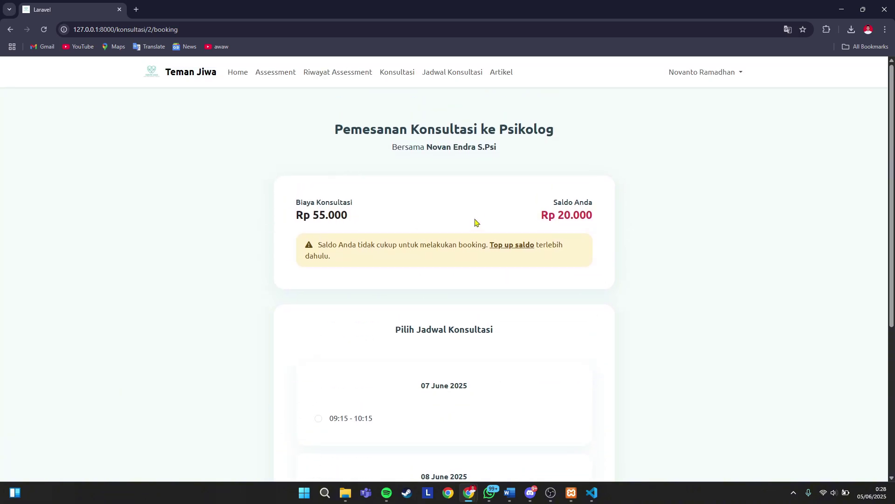
scroll(494, 299, down, 4)
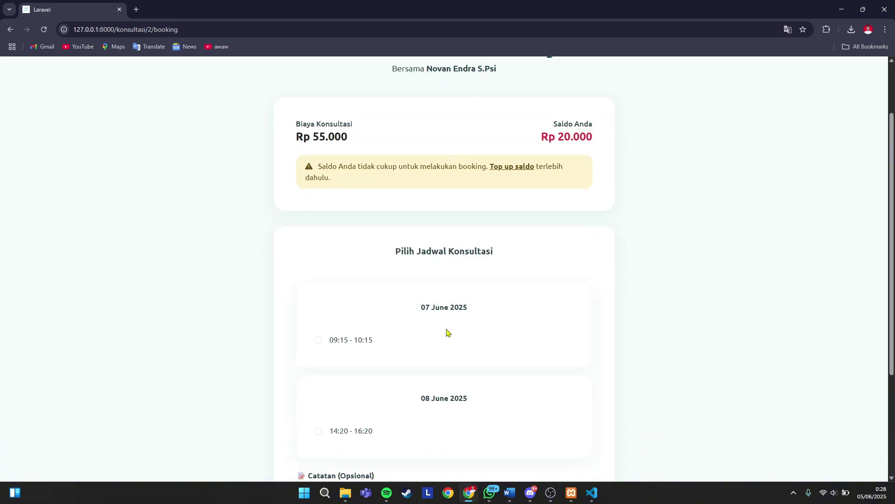
- Book the 07 June 09:15 - 10:15 slot with the note 'saya ingin konsul'
click(319, 181)
click(351, 338)
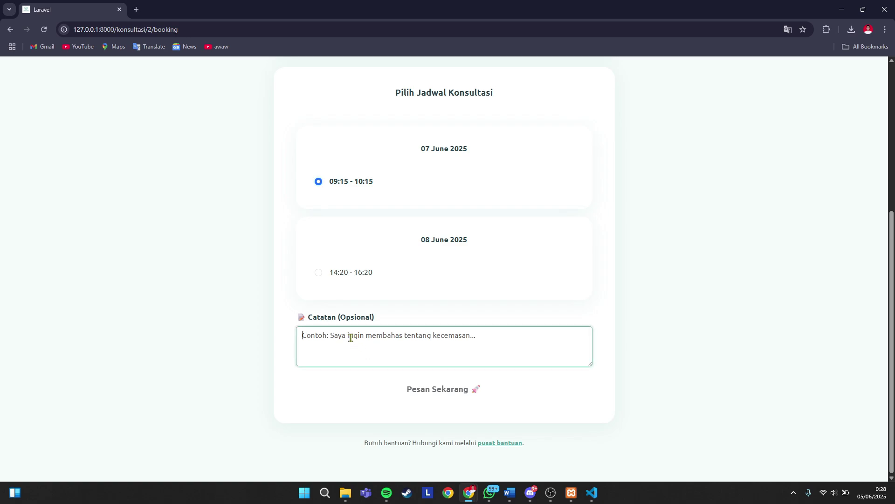
text(saya in)
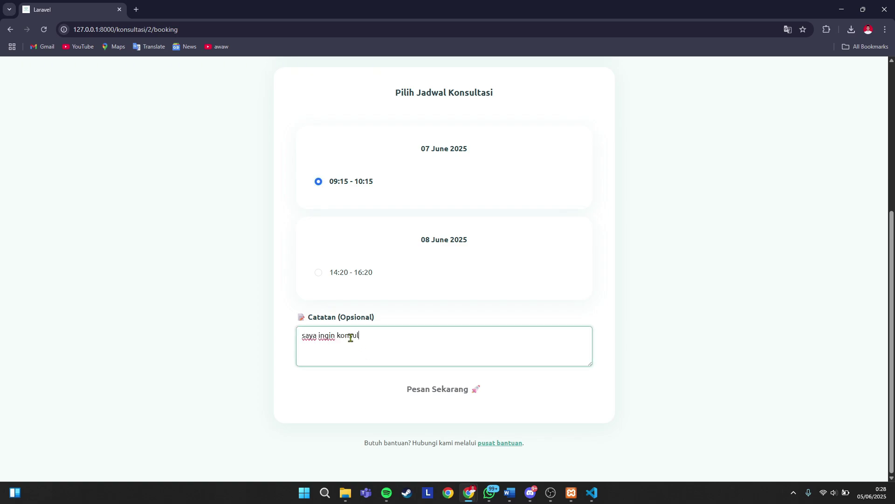
text(gin konsul)
click(448, 394)
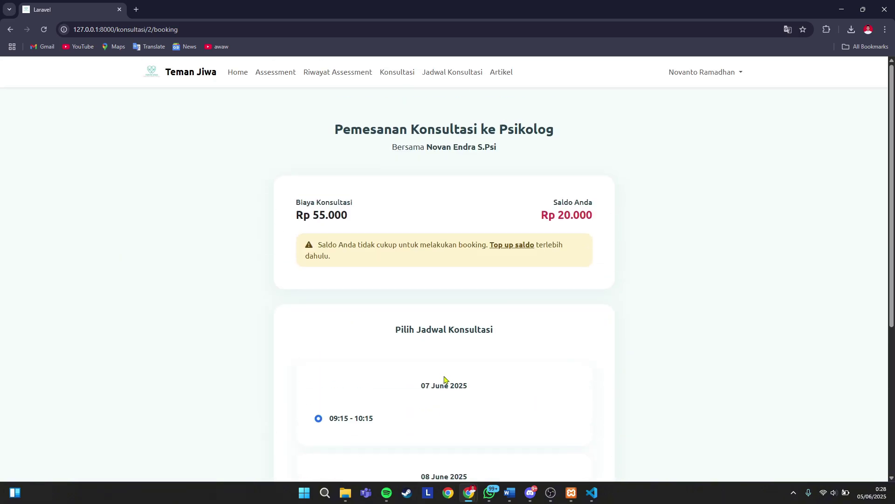
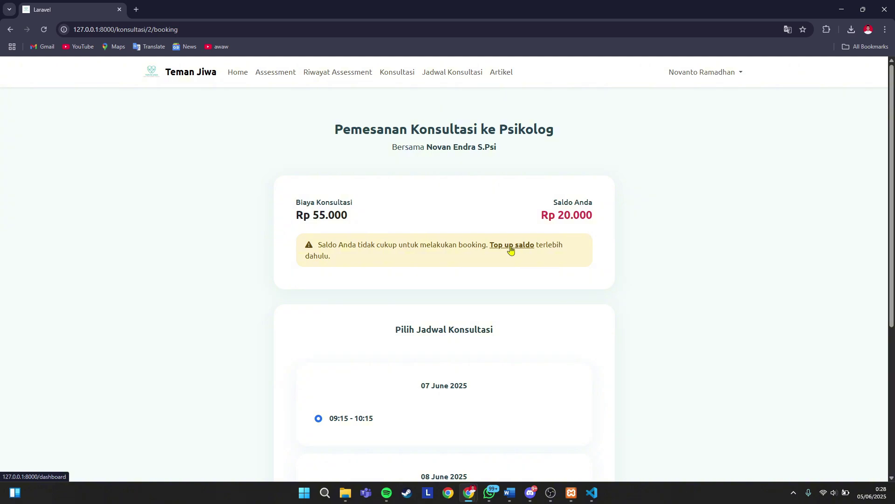
- Go to the dashboard and briefly reveal the current Rp 20.000 balance
click(511, 247)
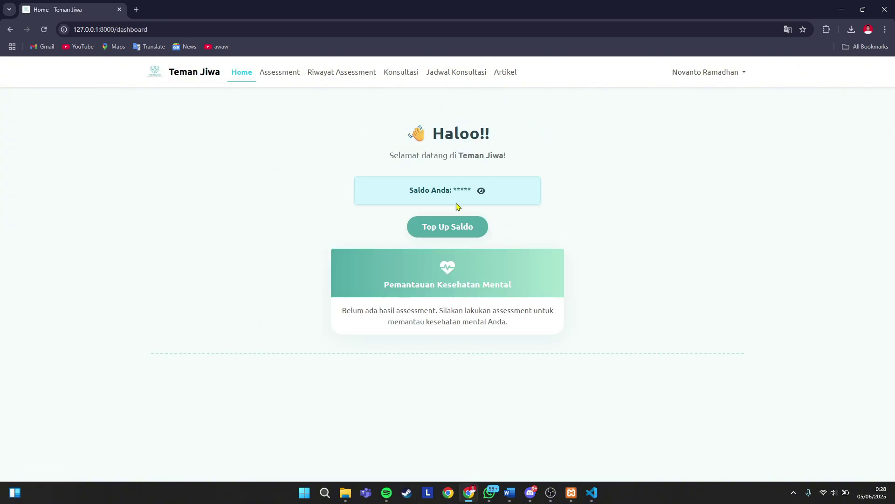
click(489, 194)
click(490, 194)
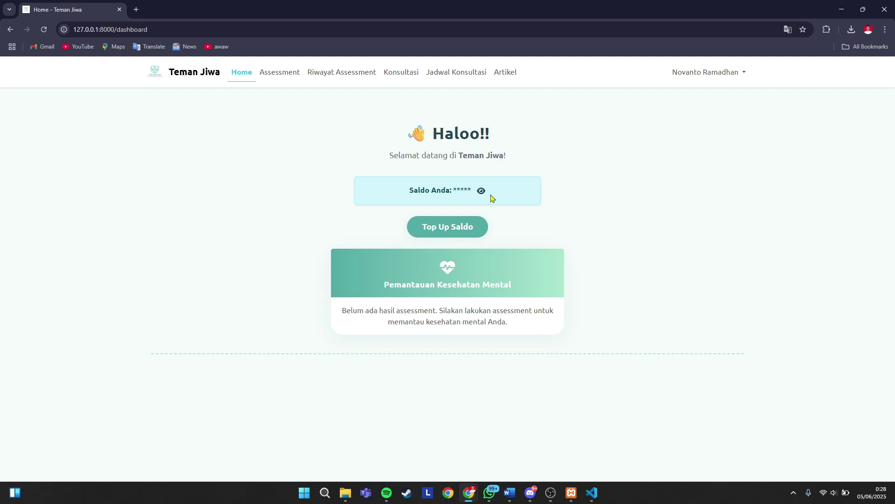
- Top up the balance by 50000 and confirm it now reads Rp 70.000
click(466, 228)
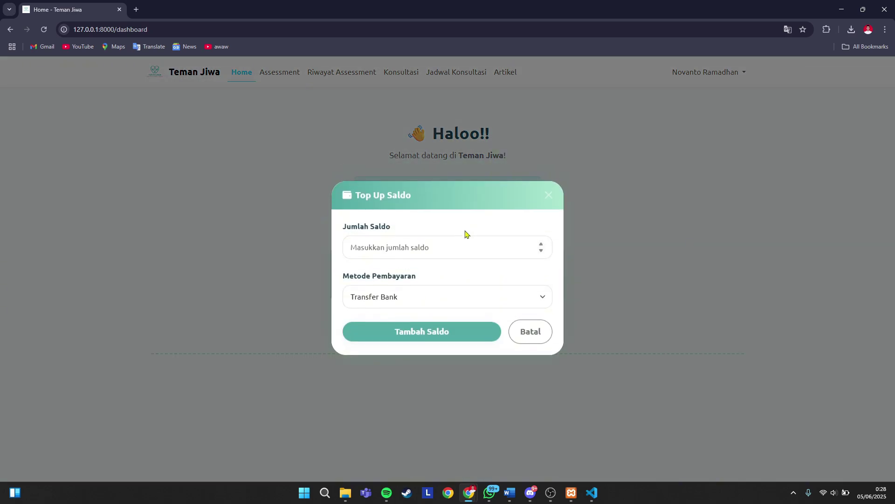
click(401, 251)
text(50000)
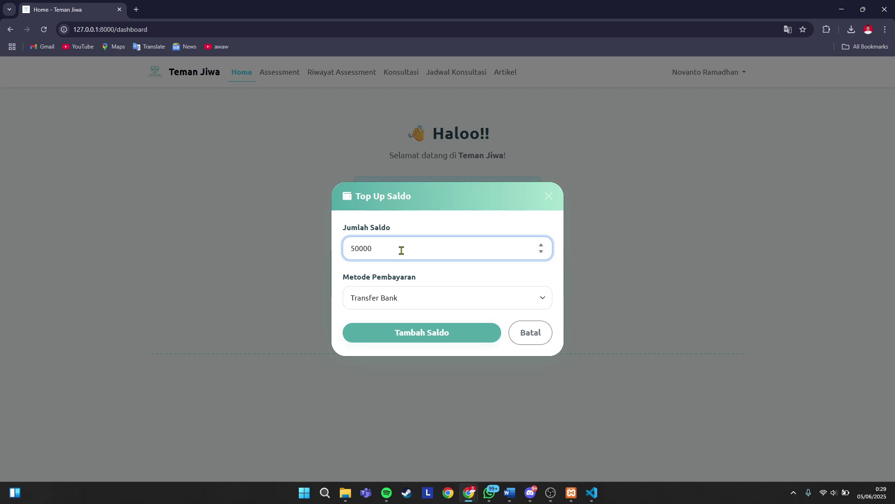
click(421, 334)
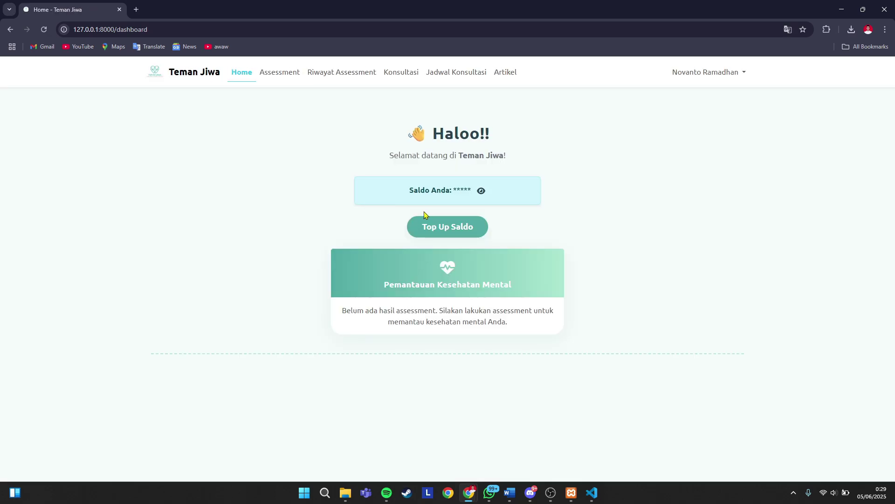
click(480, 194)
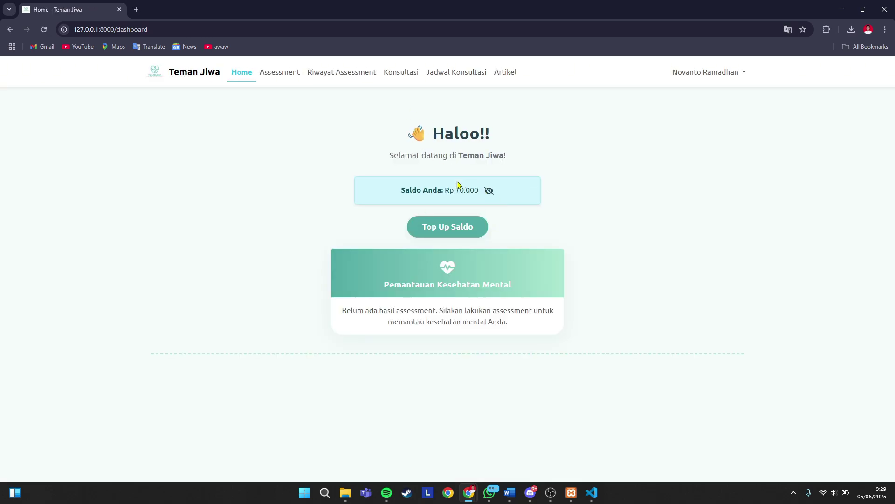
click(400, 72)
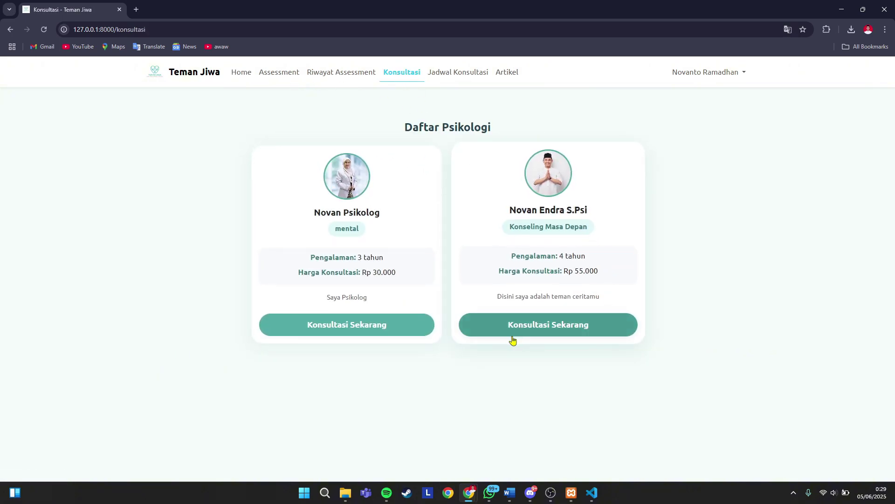
- Try booking the second psychologist's 07 June 09:15 - 10:15 slot with note 'Saya ingin m'
click(521, 323)
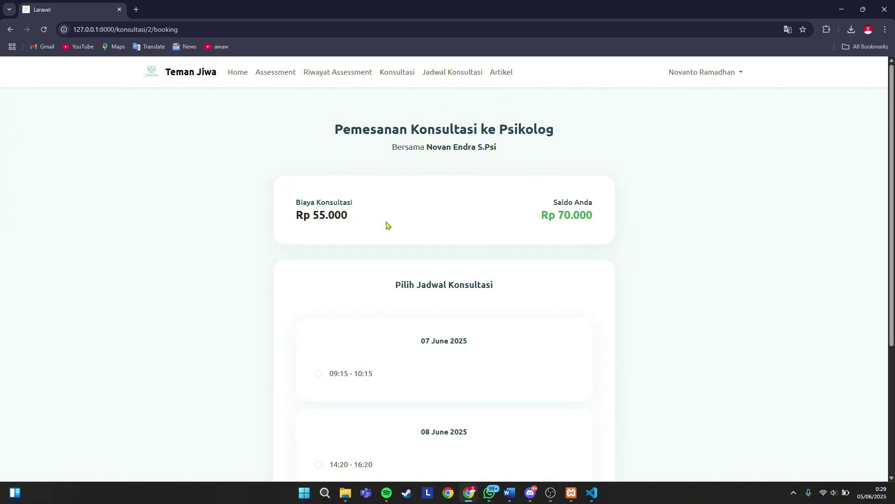
scroll(387, 226, down, 2)
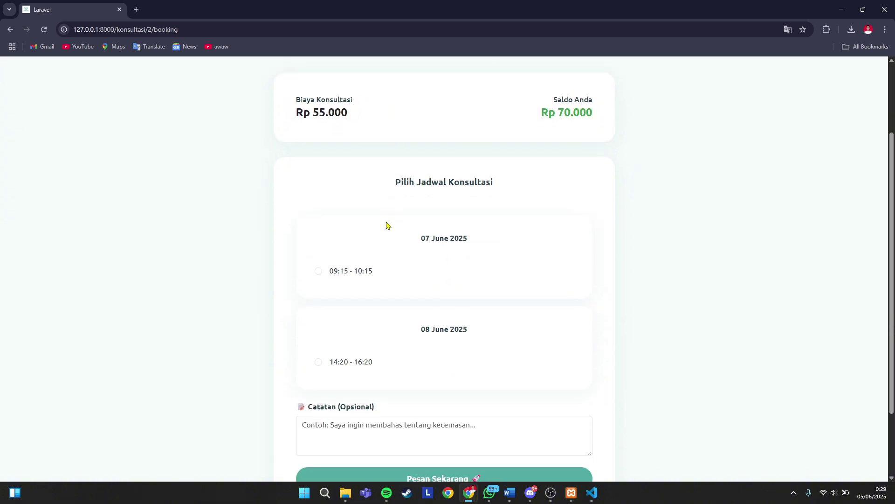
click(319, 268)
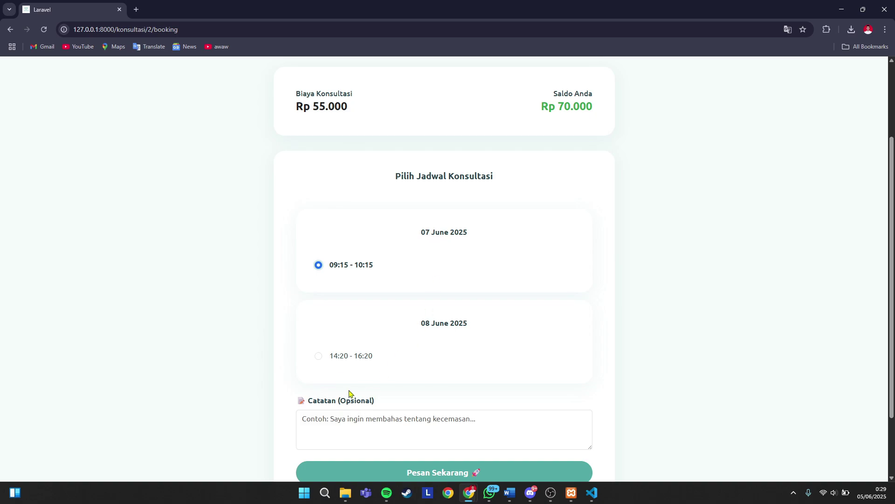
click(358, 420)
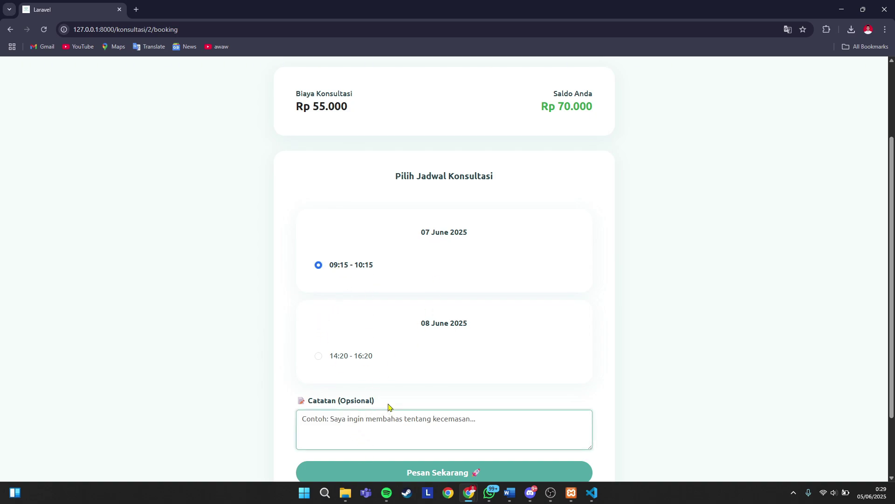
text(S)
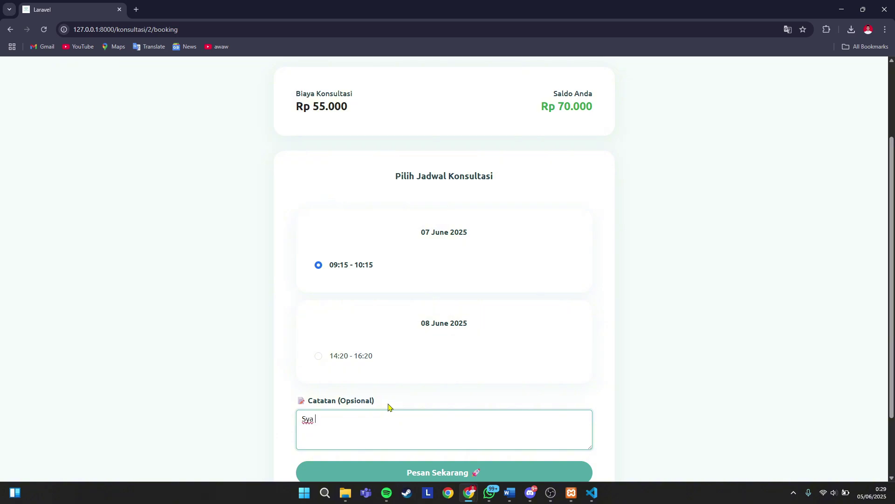
text(aya ingin m)
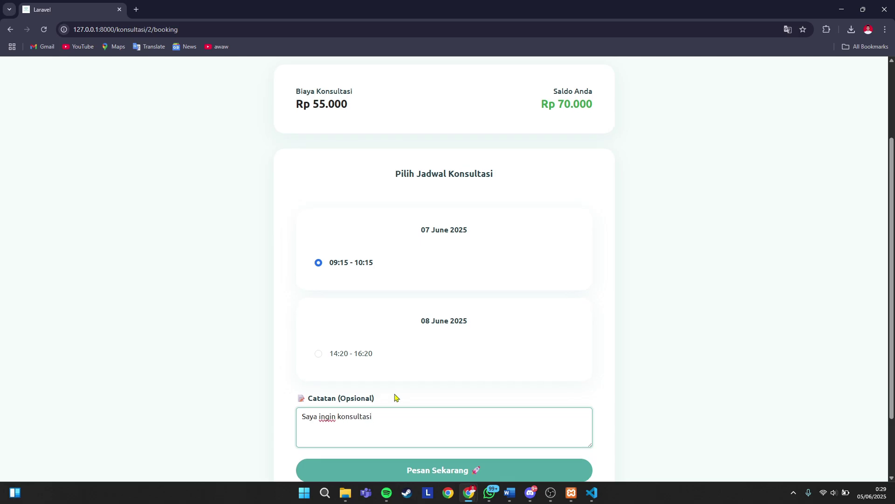
scroll(396, 398, down, 2)
click(433, 395)
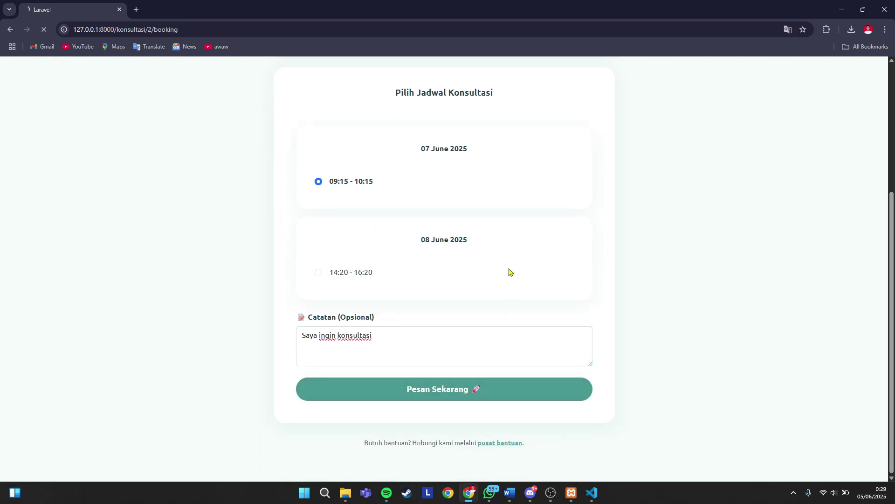
- After the error, switch to the 08 June 14:20 - 16:20 slot and resubmit the booking
scroll(497, 241, down, 2)
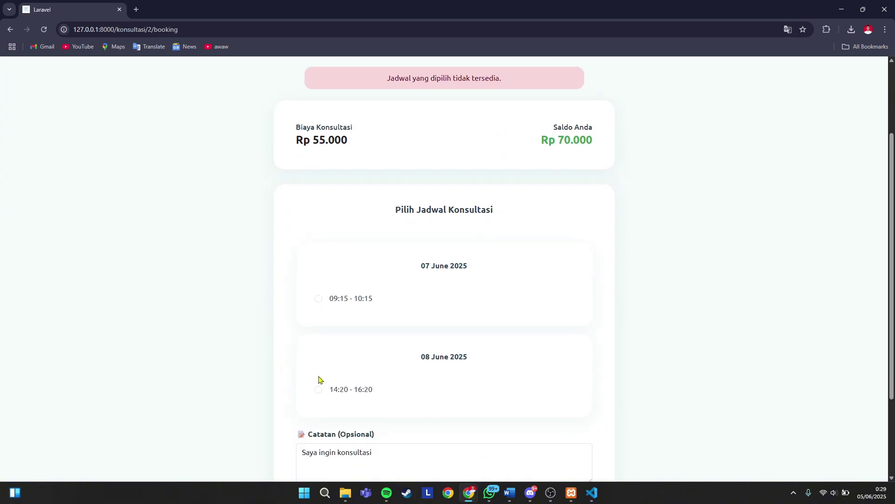
scroll(318, 379, down, 2)
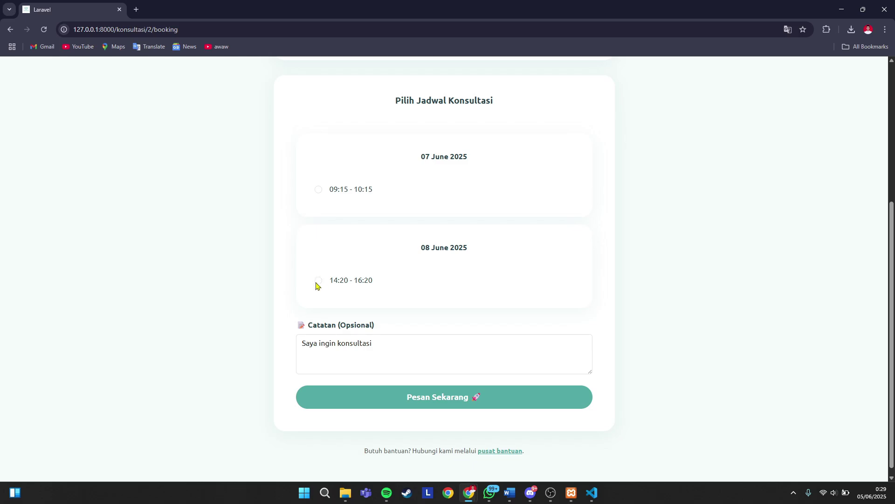
click(317, 281)
scroll(411, 327, up, 4)
scroll(478, 392, down, 4)
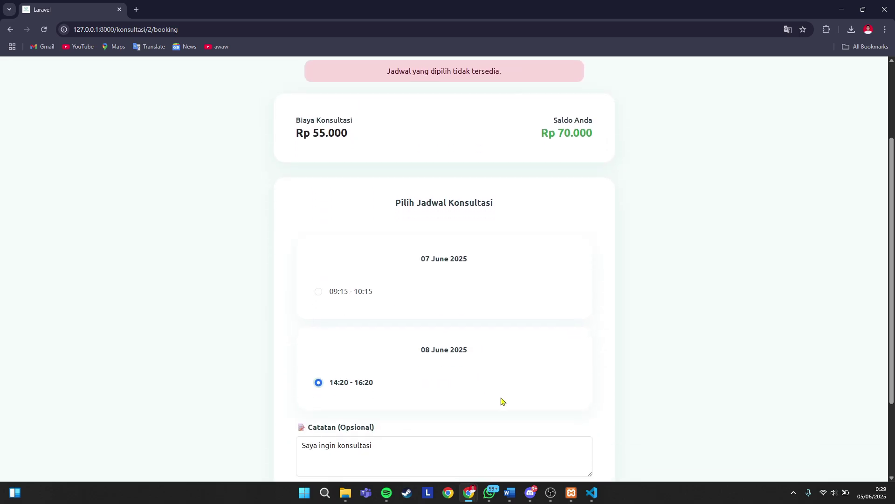
click(457, 390)
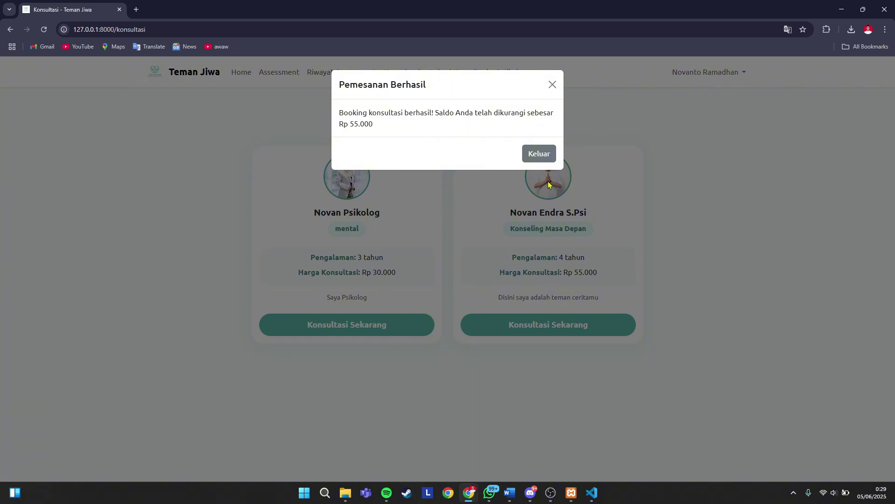
- Verify the remaining Rp 15.000 balance and the confirmed 08 Jun booking, then go to Assessment
click(536, 155)
click(241, 72)
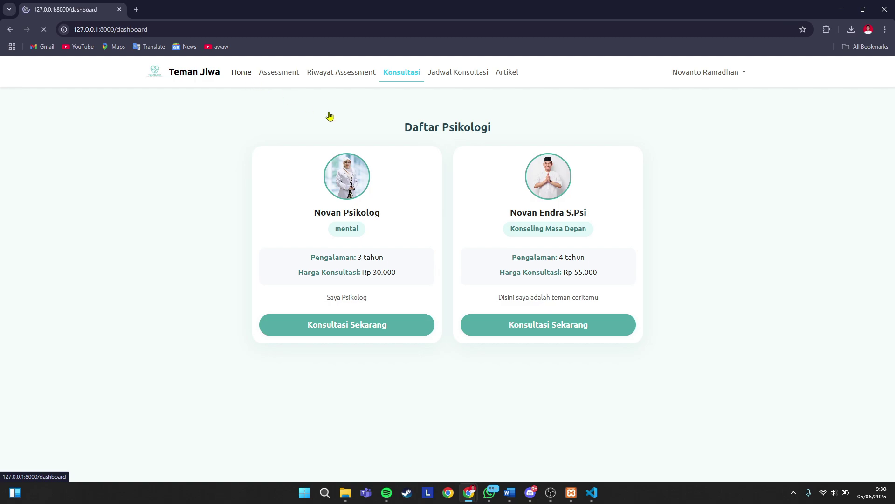
click(482, 192)
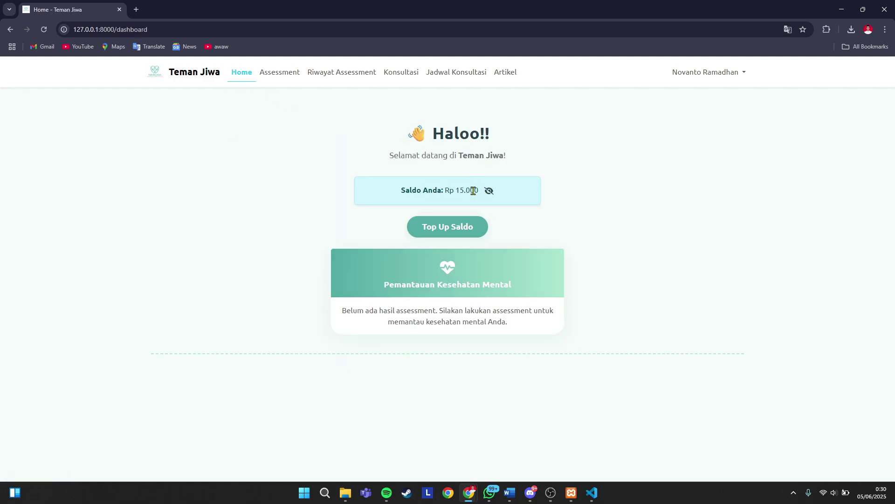
drag(455, 191, 475, 189)
click(468, 192)
drag(455, 189, 487, 191)
click(467, 193)
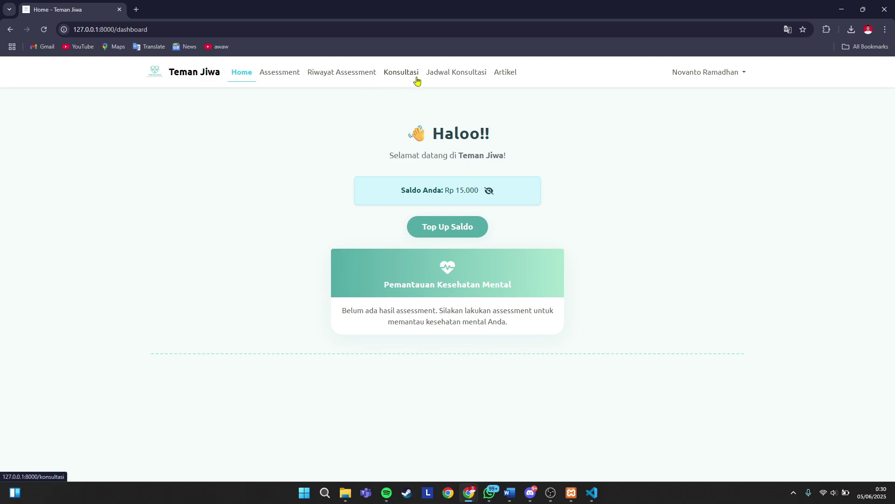
click(449, 80)
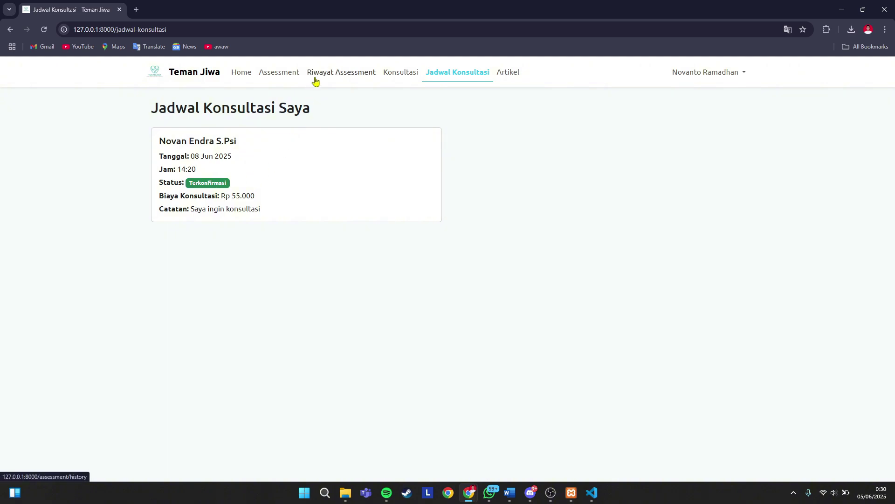
click(275, 76)
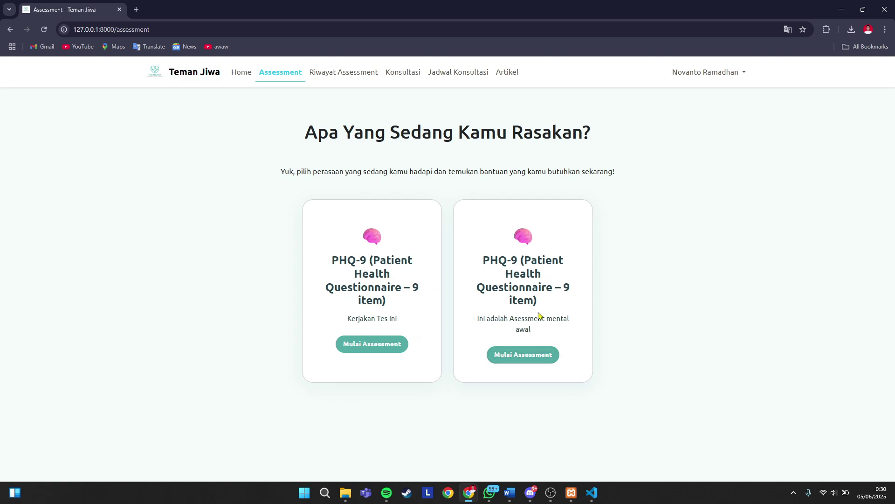
- Start the second PHQ-9 assessment and answer questions 1–4 with a score of 4
click(521, 359)
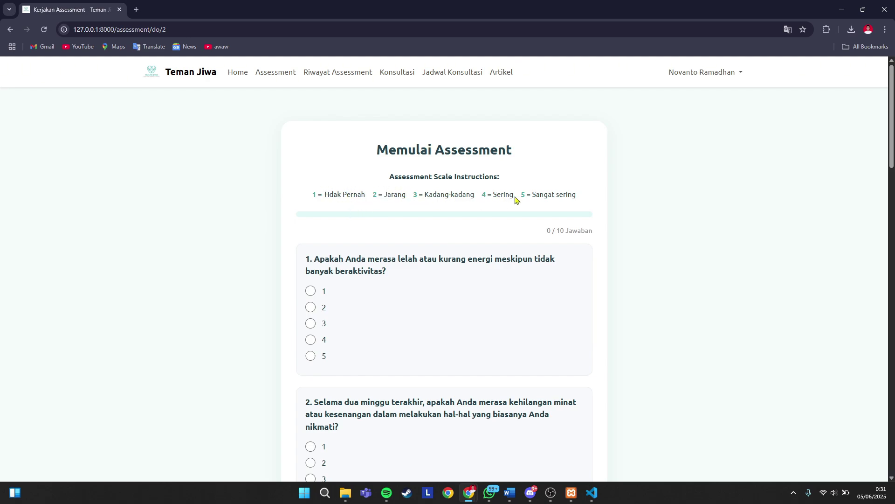
scroll(559, 196, down, 2)
click(310, 231)
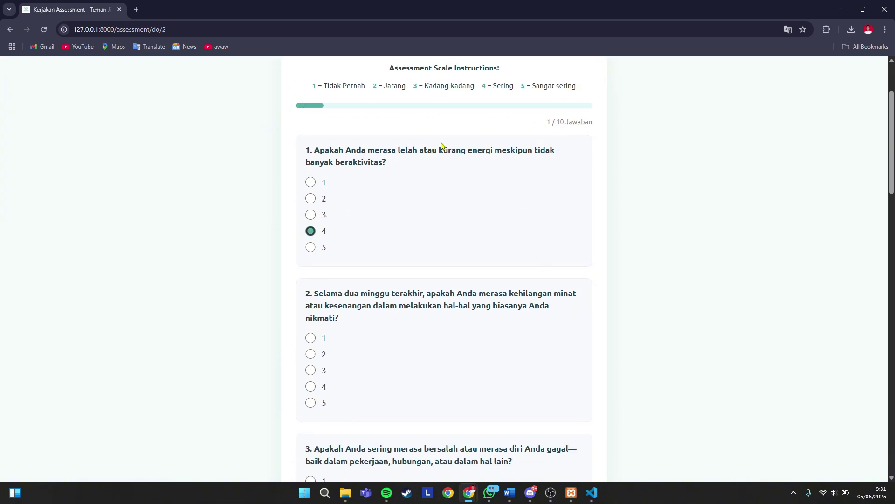
key(Tab)
key(Down)
key(Down)
key(Down)
key(Tab)
key(Down)
key(Down)
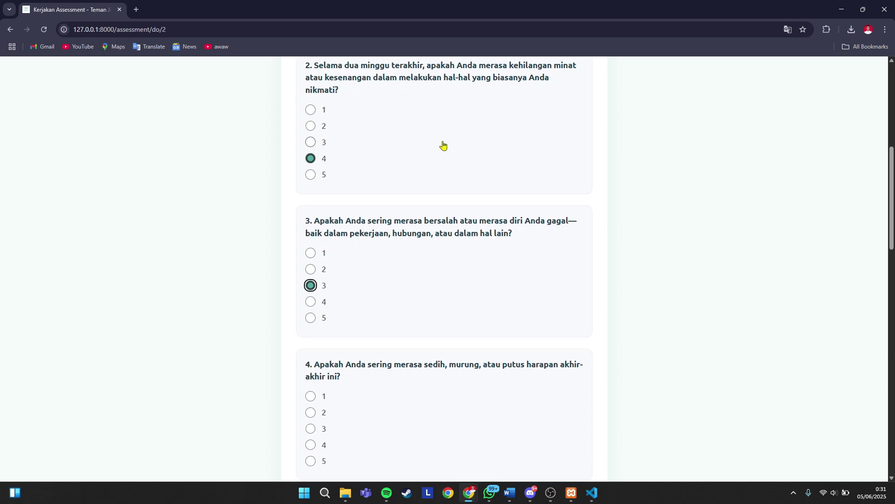
key(Down)
key(Tab)
key(Down)
key(Down)
key(Down)
- Answer questions 5–10 with 4, 4, 5, 4, 5, 5 and submit for a 43-point Berat result
key(Tab)
key(Down)
key(Down)
key(Down)
key(Tab)
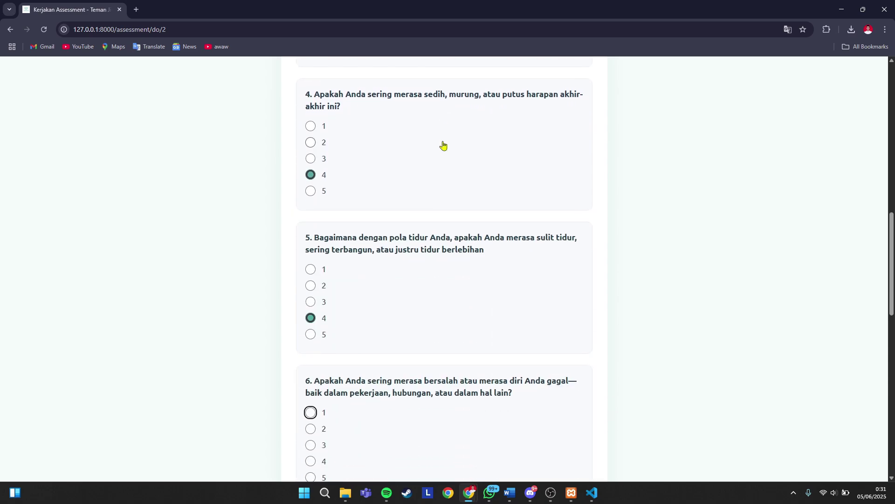
key(Down)
key(Down)
key(Down)
key(Tab)
key(Down)
key(Down)
key(Down)
key(Down)
key(Tab)
key(Down)
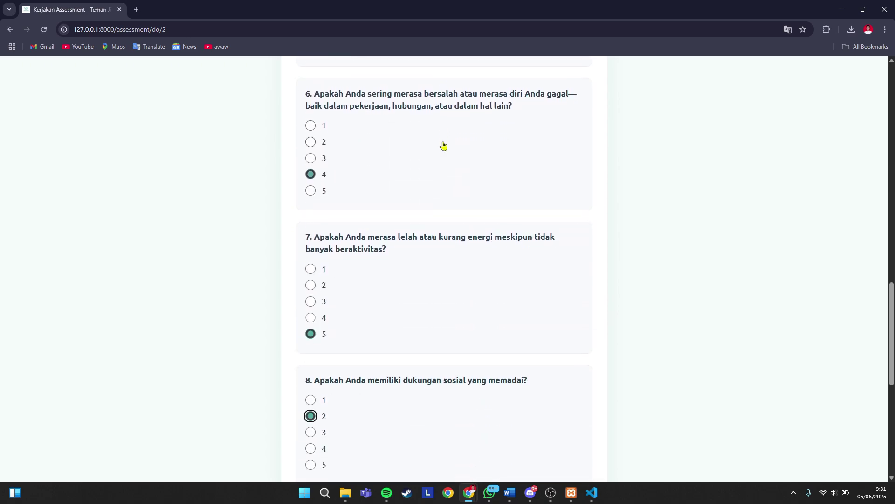
key(Down)
key(Down)
key(Tab)
key(Down)
key(Down)
key(Down)
key(Down)
key(Tab)
key(Down)
key(Down)
key(Down)
key(Down)
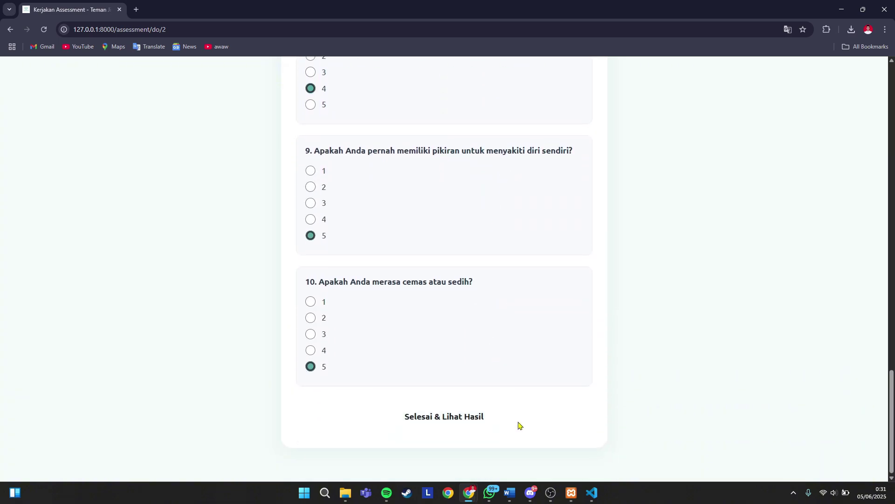
click(456, 425)
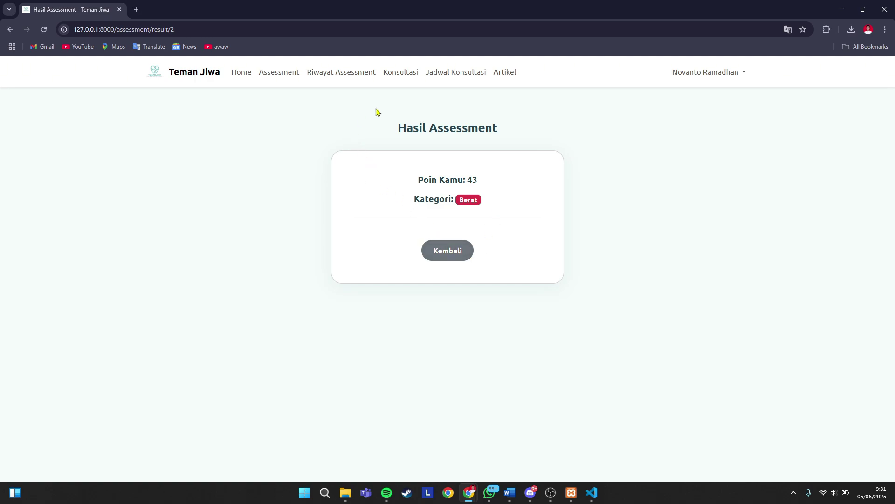
- Review the 43-point Berat result in the history and from Home, then return to Assessment
click(449, 252)
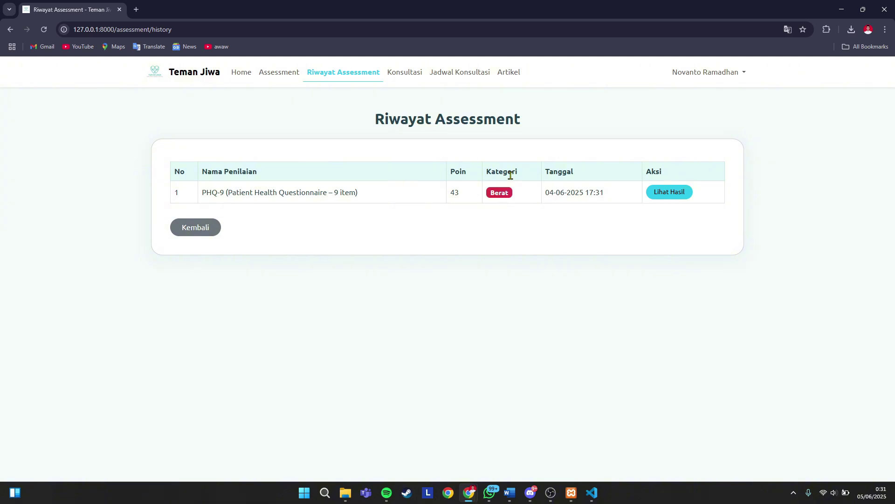
click(663, 193)
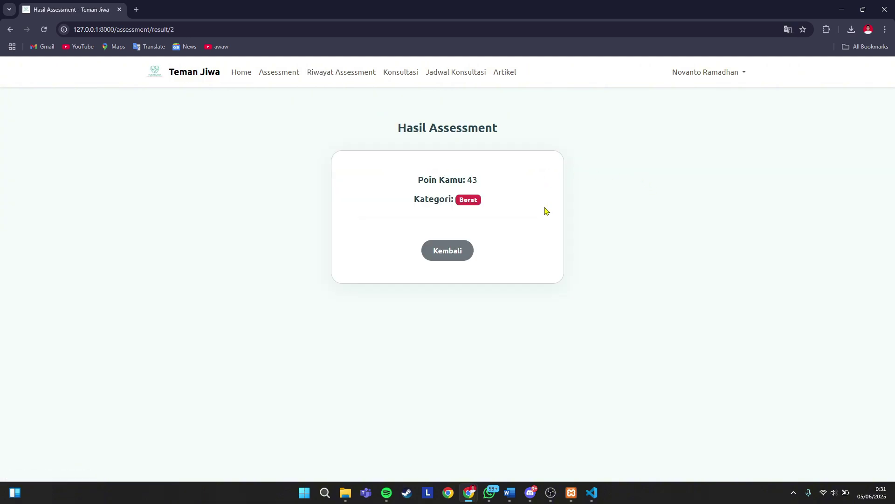
click(455, 256)
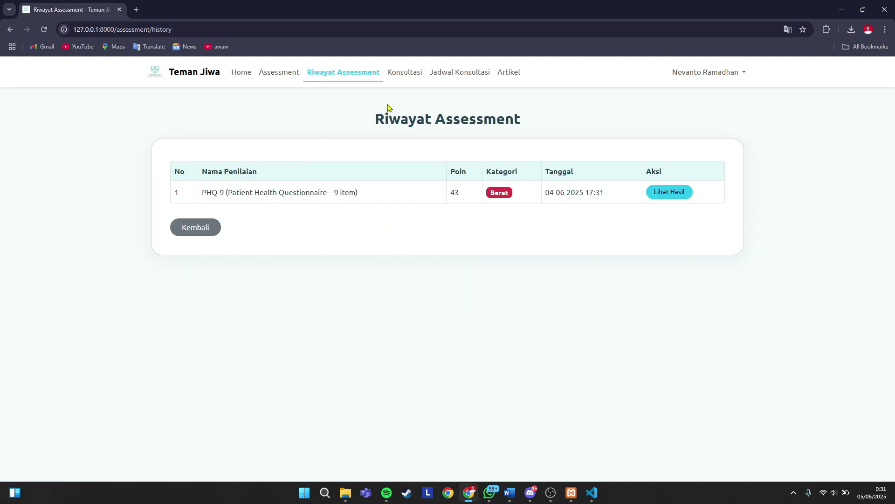
click(242, 75)
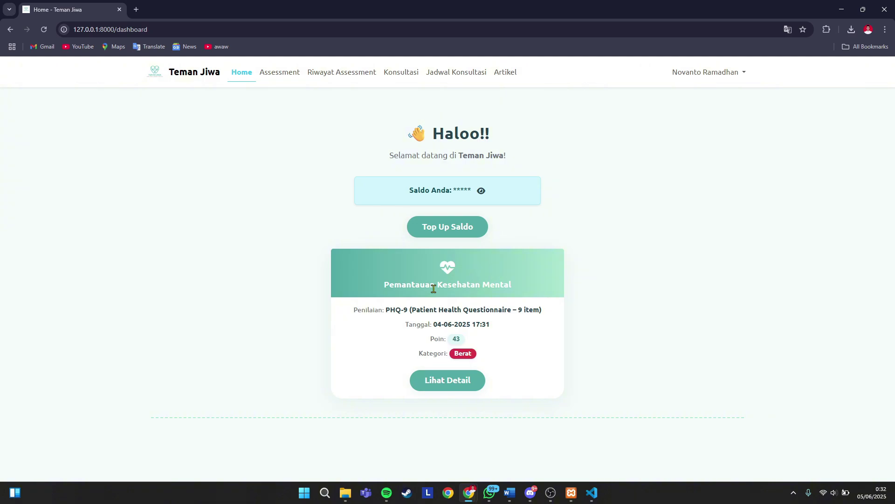
click(455, 380)
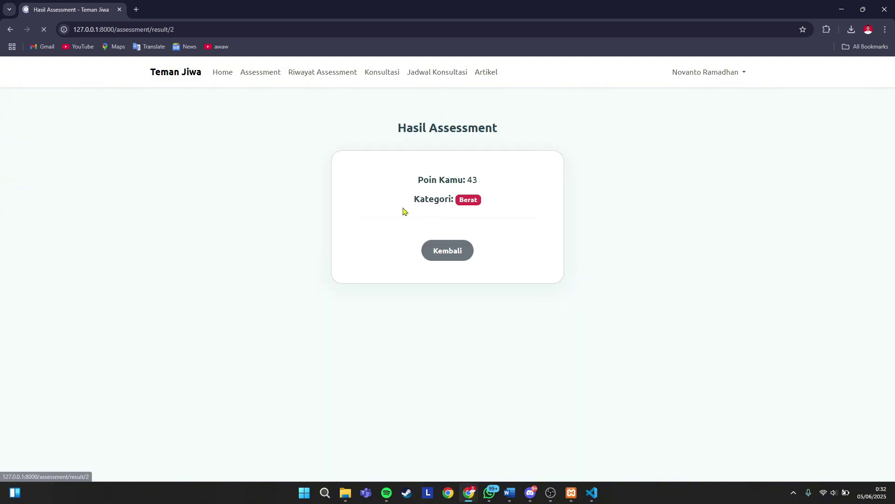
click(456, 255)
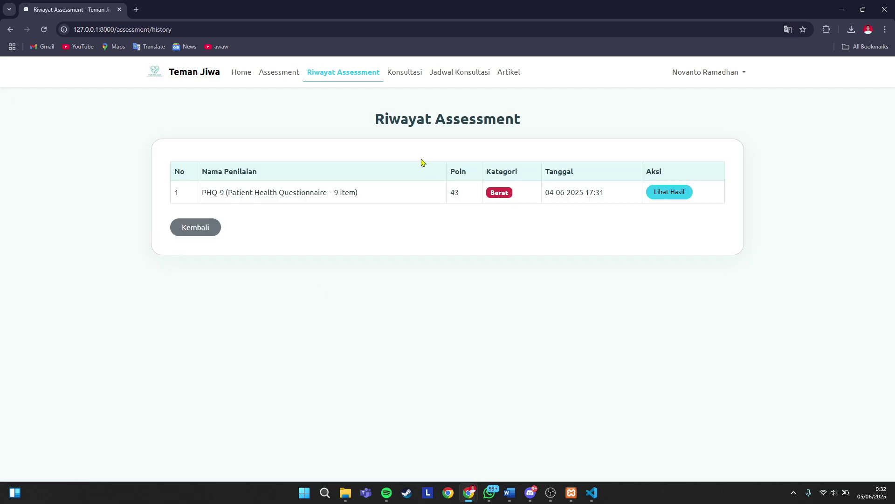
click(266, 76)
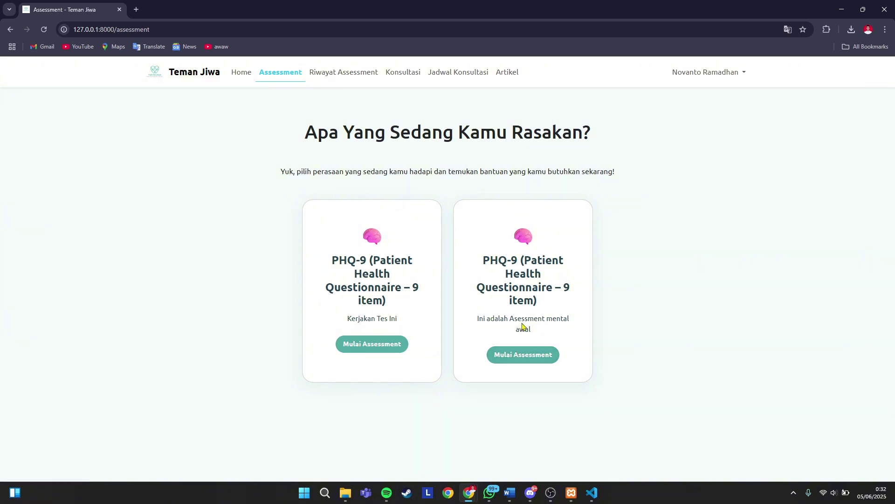
- Start the second PHQ-9 assessment and answer questions 1–3 with a score of 2
click(520, 356)
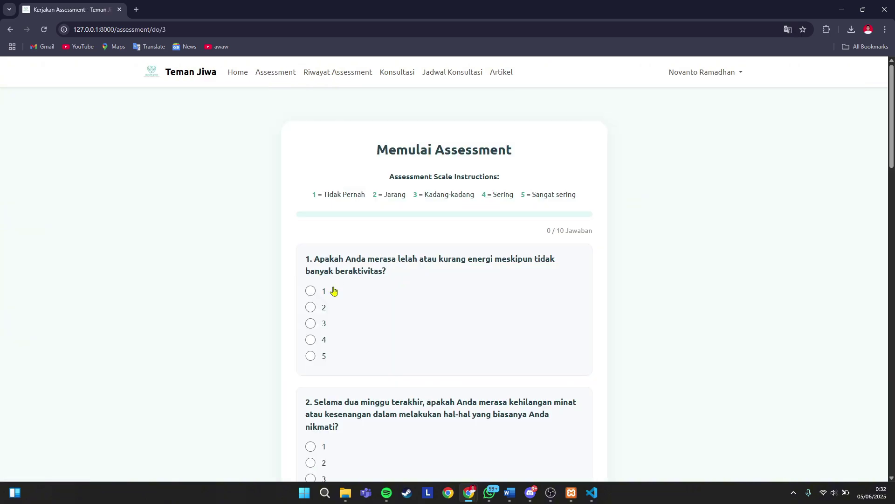
click(312, 307)
key(Down)
key(Tab)
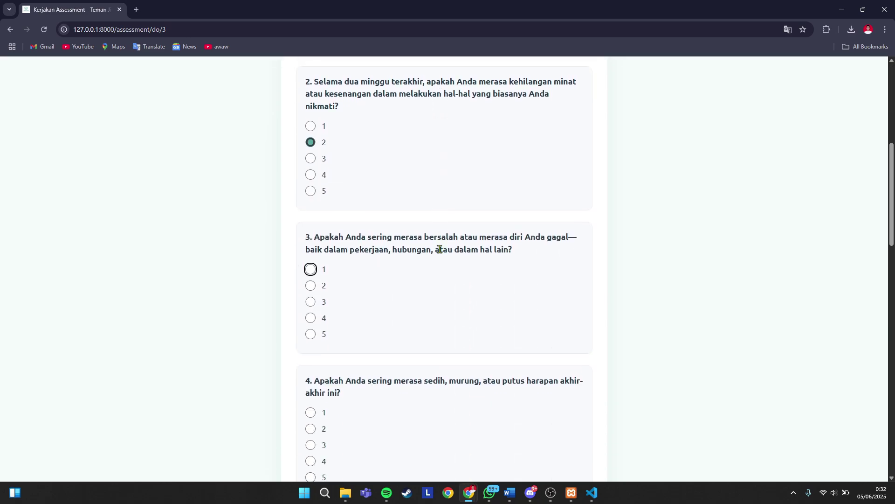
key(Down)
key(Down)
key(Up)
key(Tab)
- Answer questions 4–6 with scores 1, 1 and 2
key(Tab)
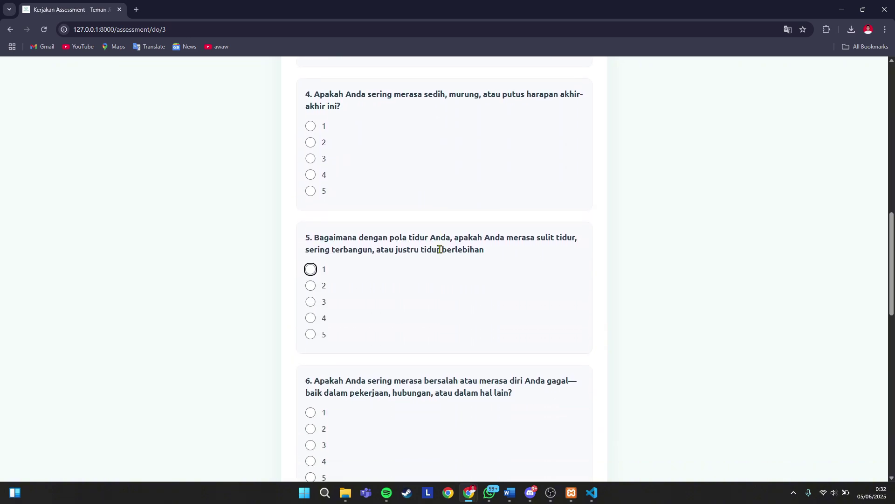
key(Up)
click(311, 270)
click(310, 125)
click(310, 429)
- Answer questions 7–10 with 2, 3, 2, 2 and submit for a 19-point Ringan result
key(Tab)
key(Down)
key(Tab)
key(Down)
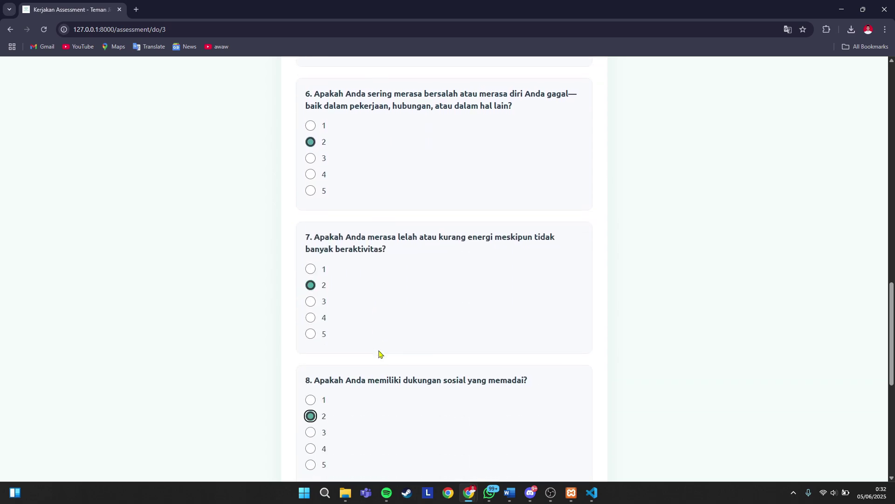
key(Down)
key(Tab)
key(Down)
key(Tab)
key(Down)
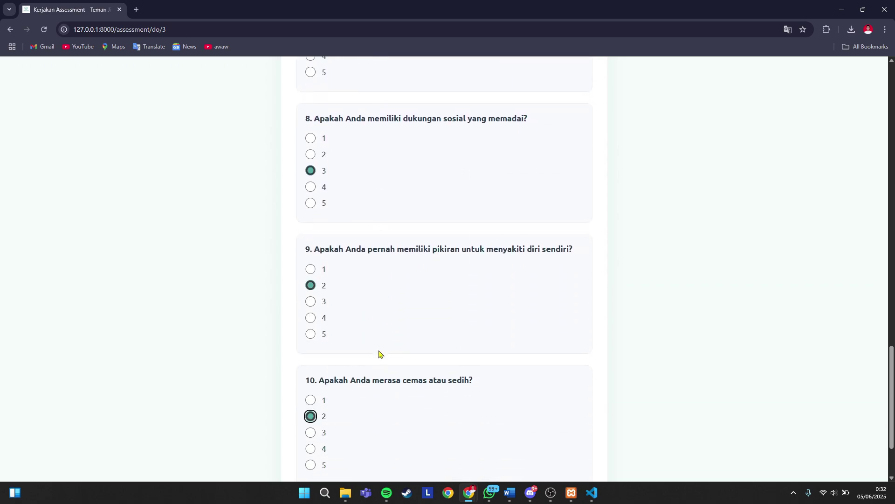
scroll(379, 353, down, 2)
click(429, 424)
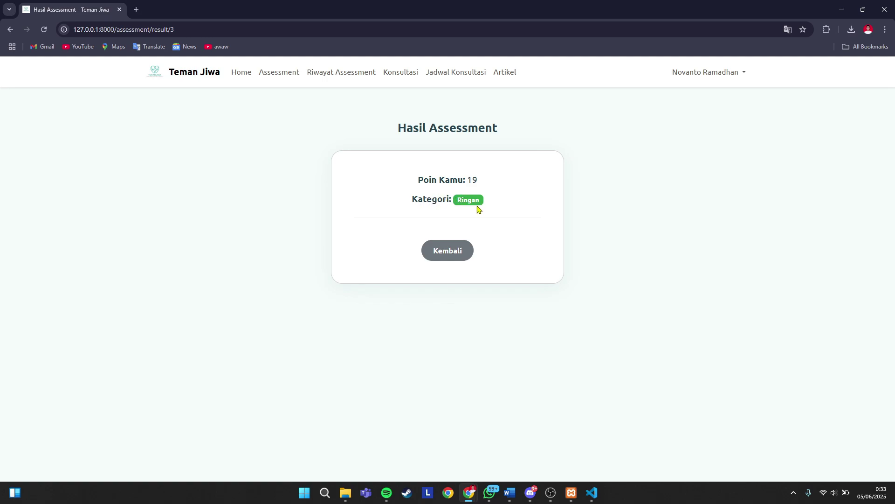
- Review both entries in the assessment history, highlighting each row's name, score and category
click(447, 251)
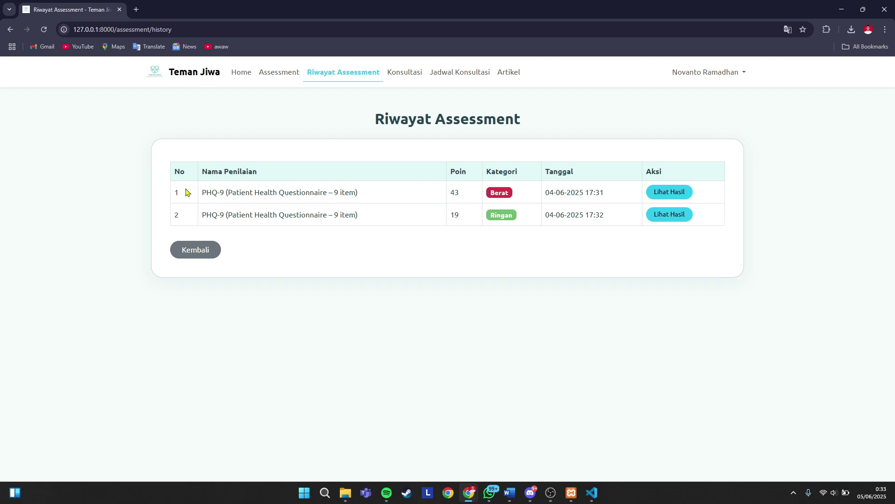
drag(182, 191, 456, 193)
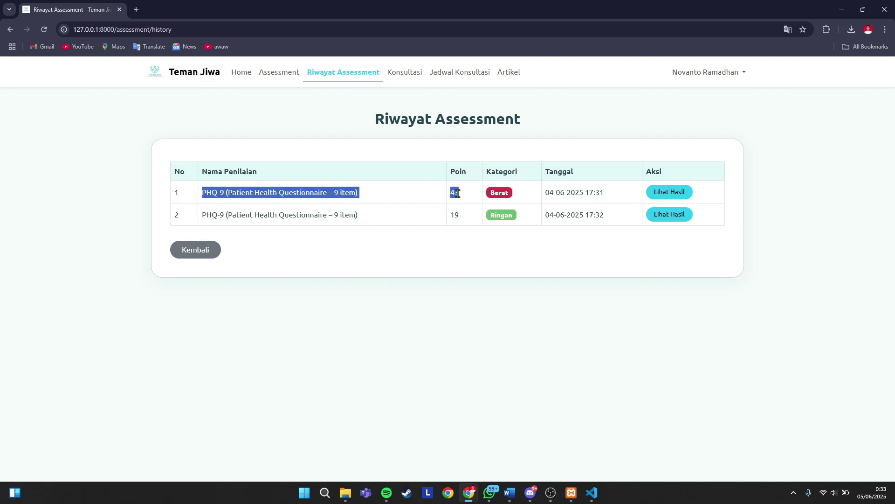
click(412, 195)
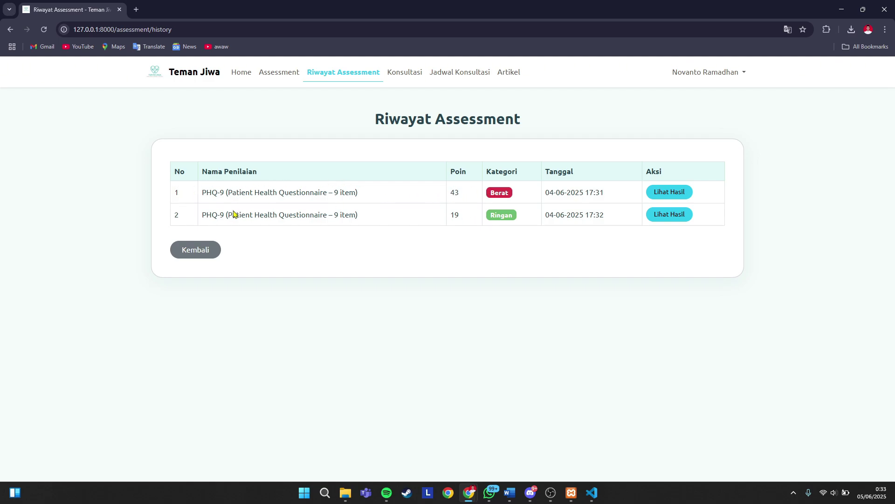
drag(206, 215, 523, 218)
click(378, 216)
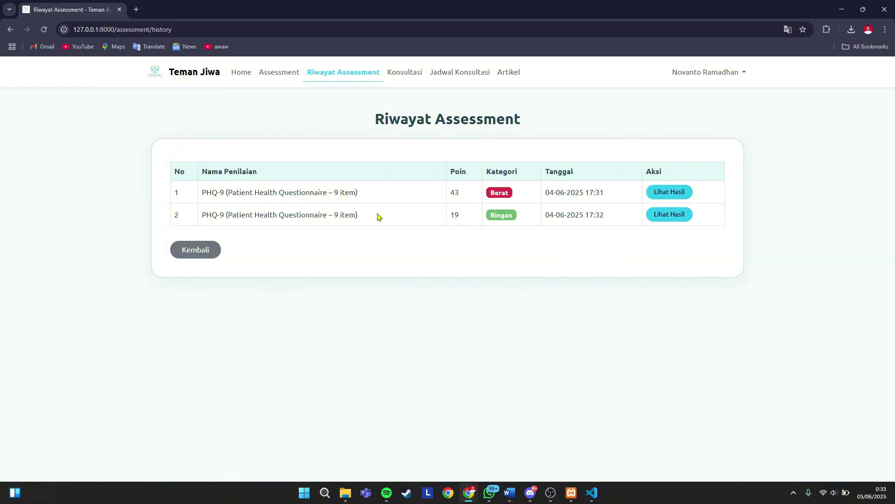
- Go back through Assessment to Home and highlight the latest assessment on the dashboard card
click(199, 257)
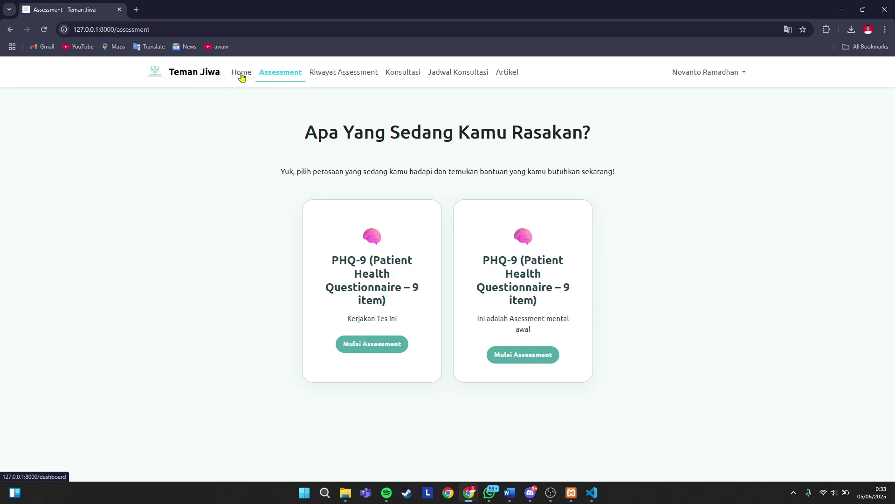
click(241, 73)
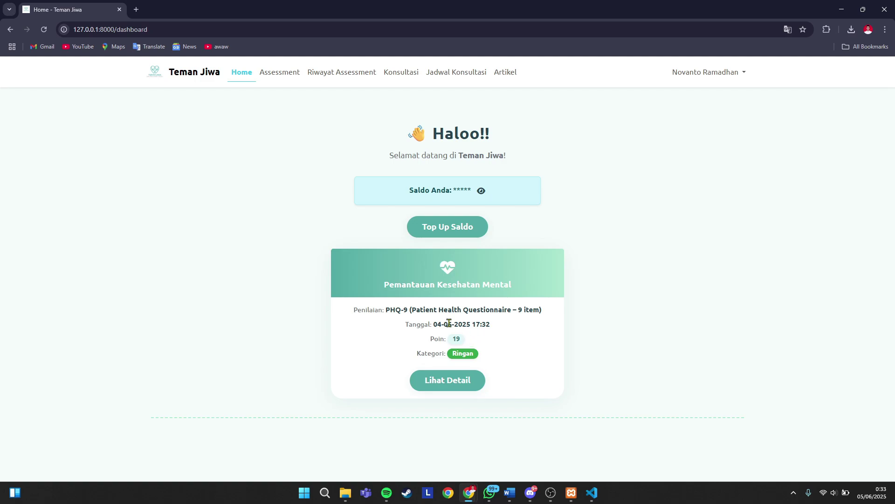
drag(354, 309, 535, 307)
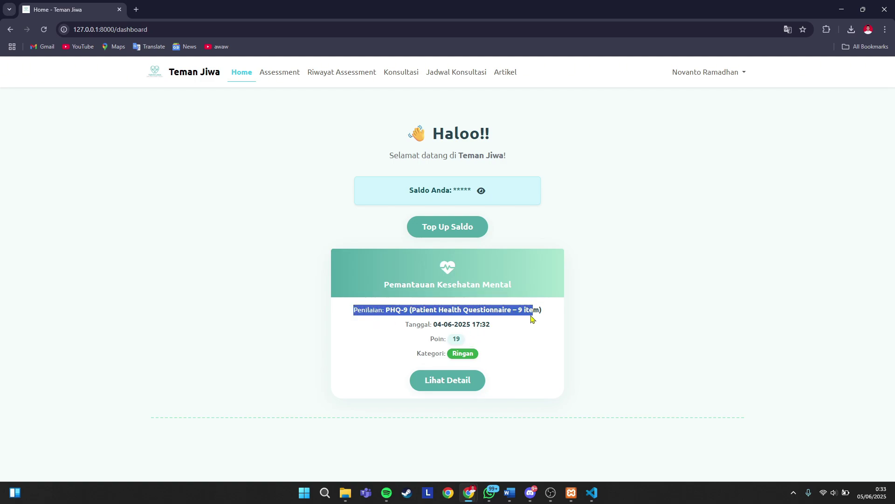
click(532, 318)
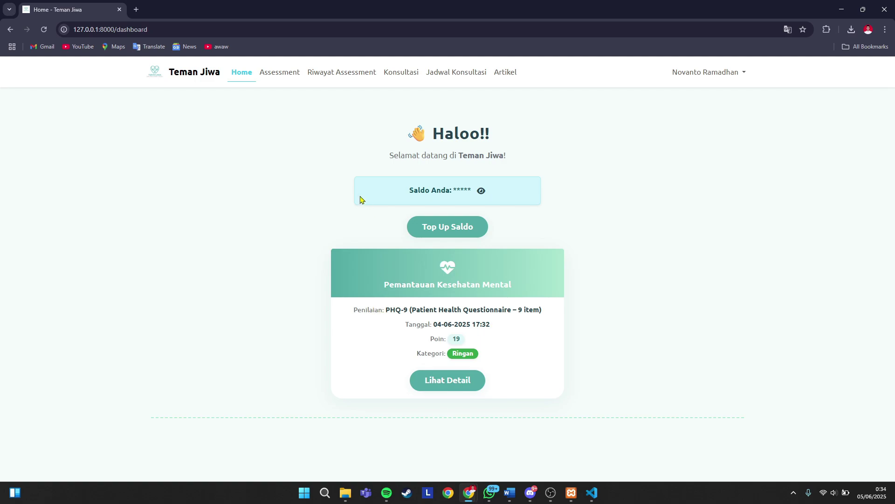
- Tour the navbar pages: Konsultasi, Home, Assessment, Riwayat Assessment, Konsultasi and Jadwal Konsultasi
click(406, 76)
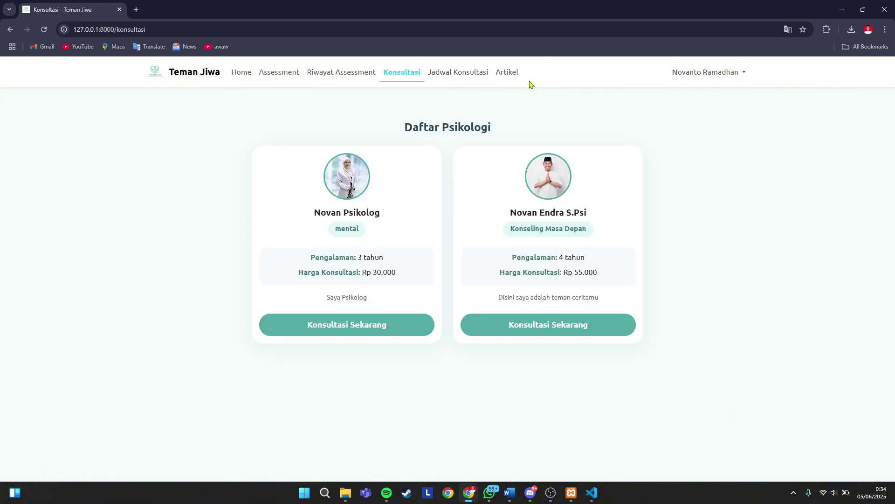
click(237, 77)
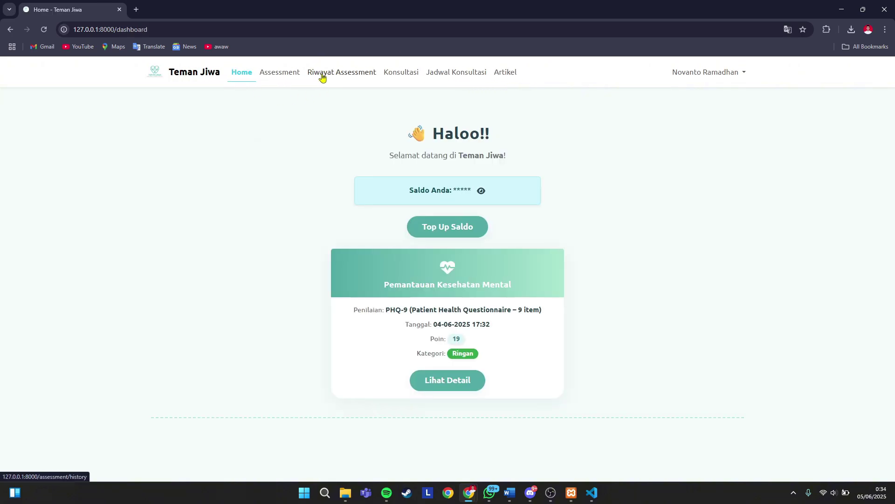
click(287, 77)
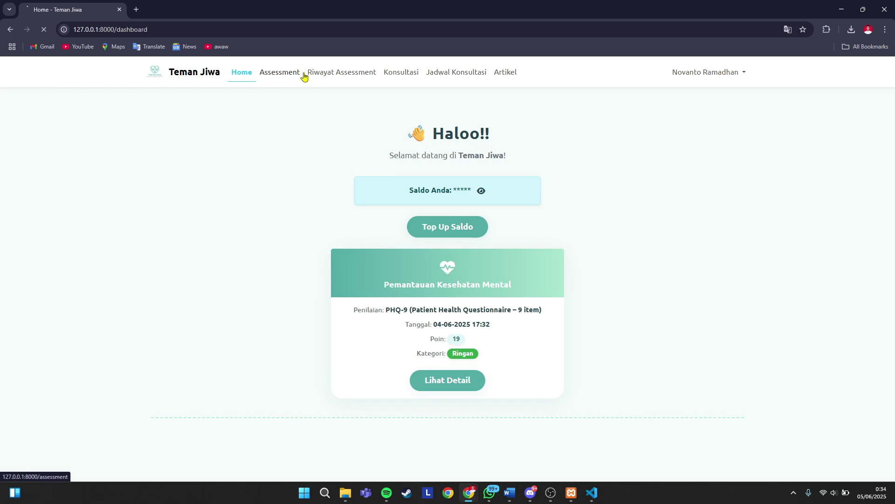
click(335, 76)
click(385, 76)
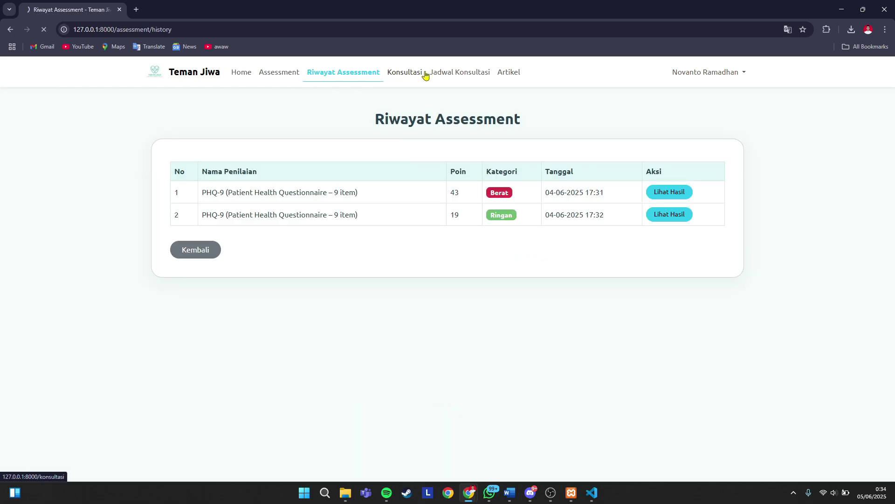
click(445, 76)
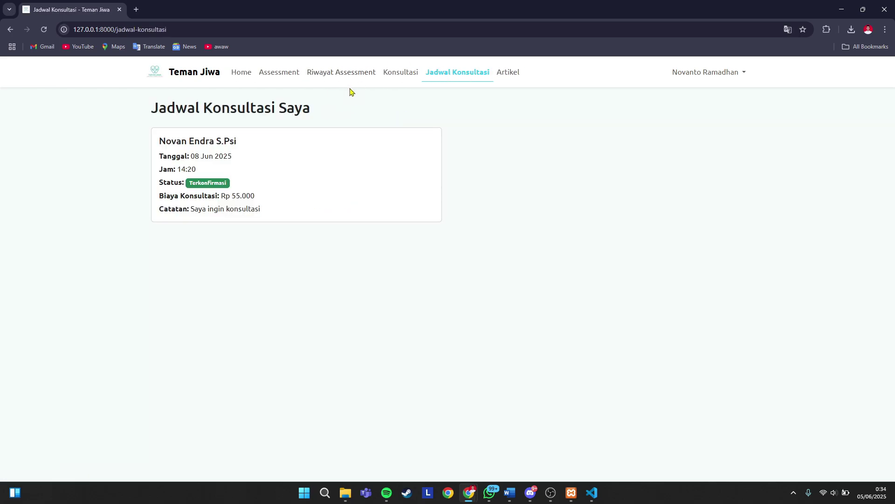
click(696, 74)
- Shorten the end of the user's full name in Edit Profil and save the change
click(703, 98)
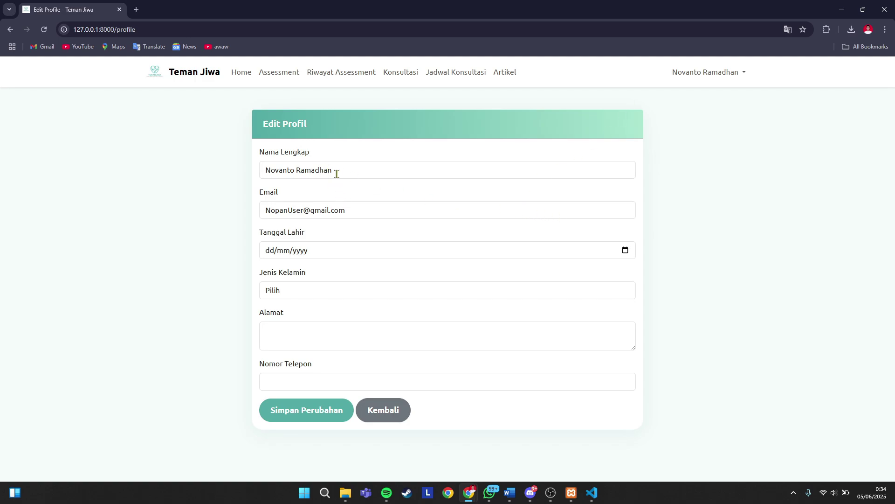
drag(335, 172, 299, 171)
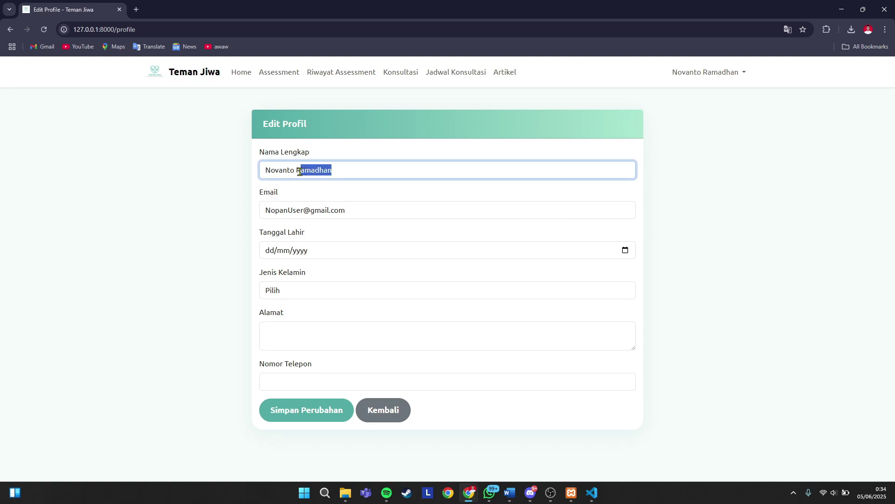
click(407, 172)
key(BackSpace)
key(BackSpace)
key(BackSpace)
key(BackSpace)
click(314, 418)
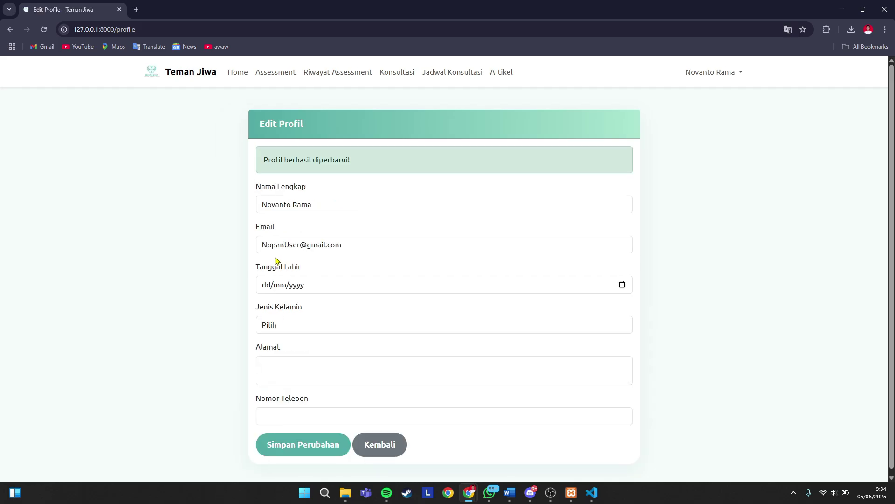
- Return home and view the schedule showing the confirmed 08 Jun 2025 14:20 consultation
click(390, 448)
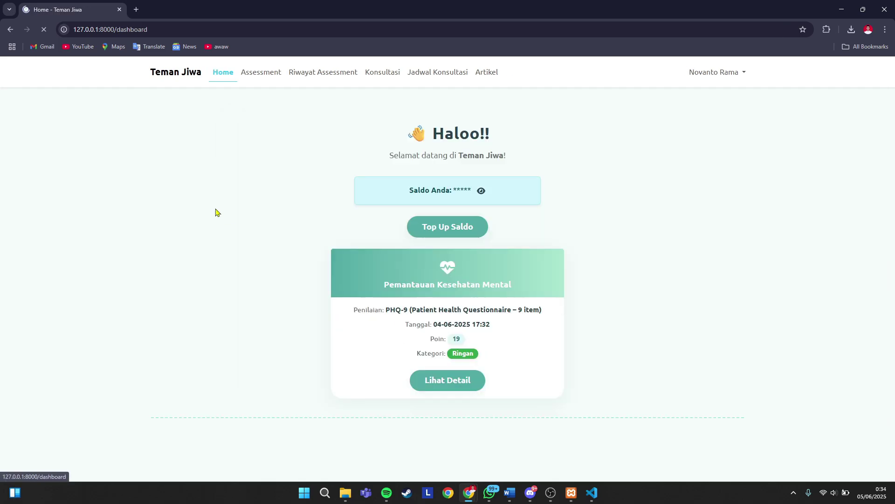
click(726, 74)
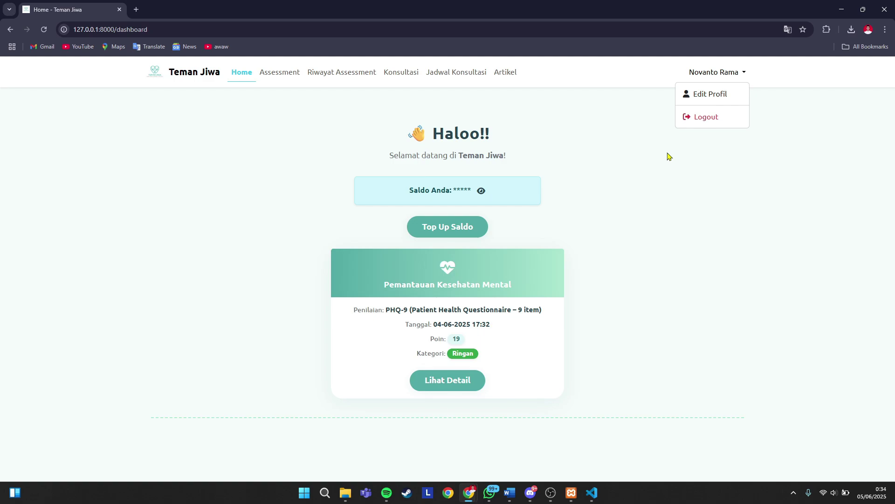
click(653, 189)
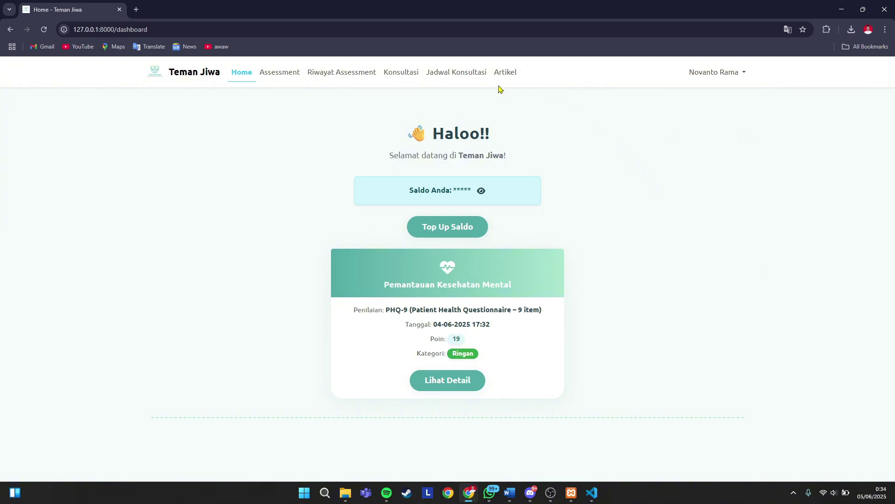
click(473, 80)
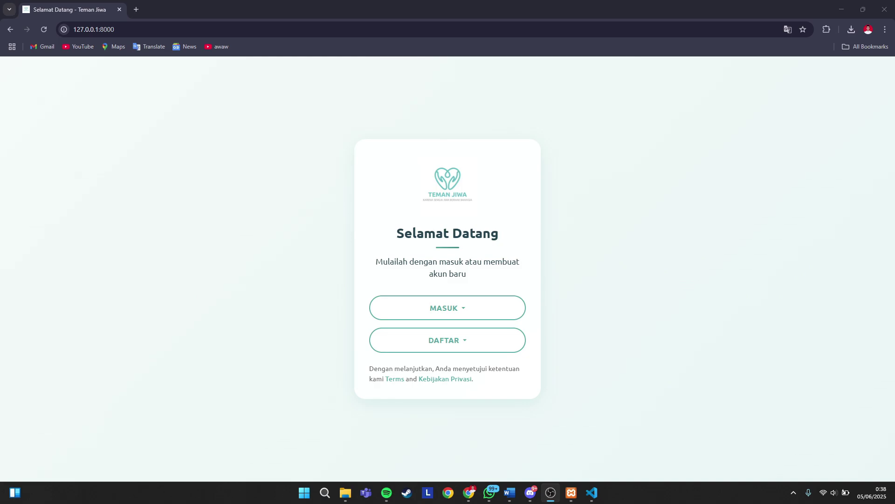
- Choose psychologist login and fill in the saved psychologist e-mail from autofill
click(478, 309)
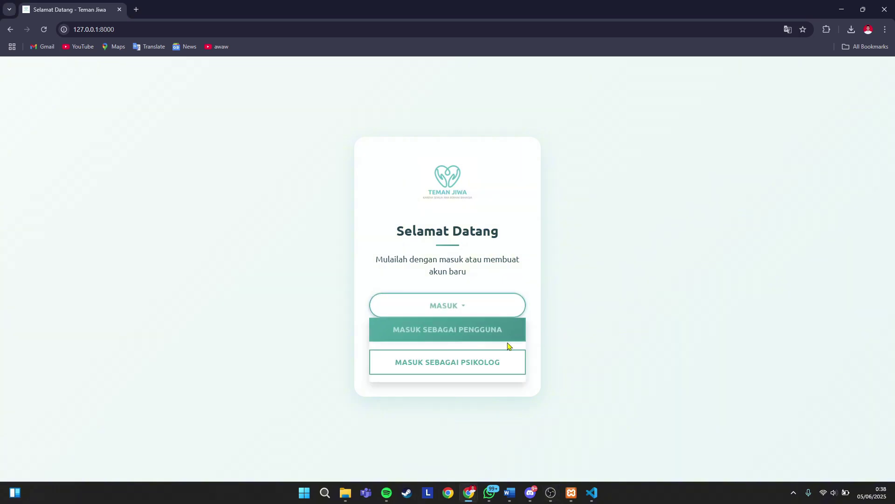
click(468, 364)
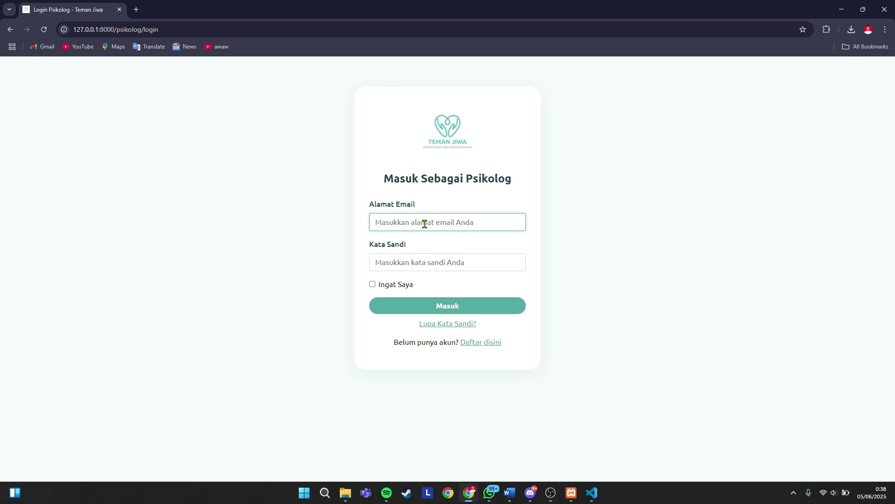
click(425, 224)
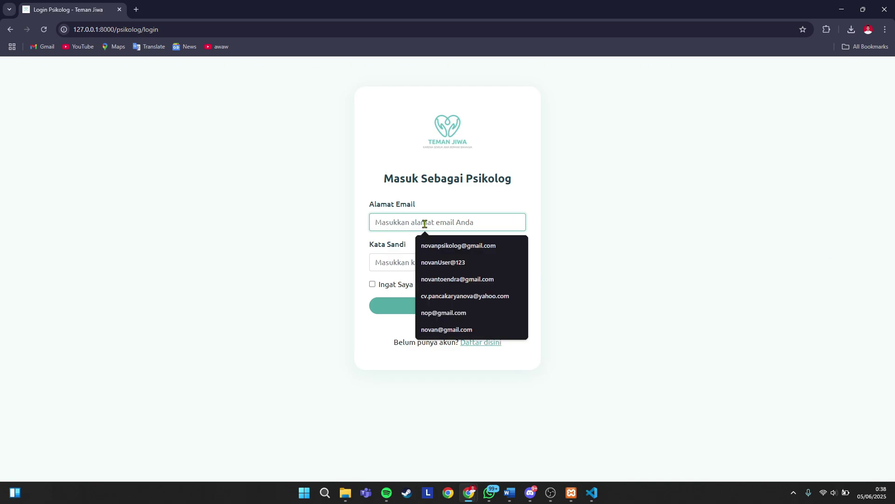
text(novan)
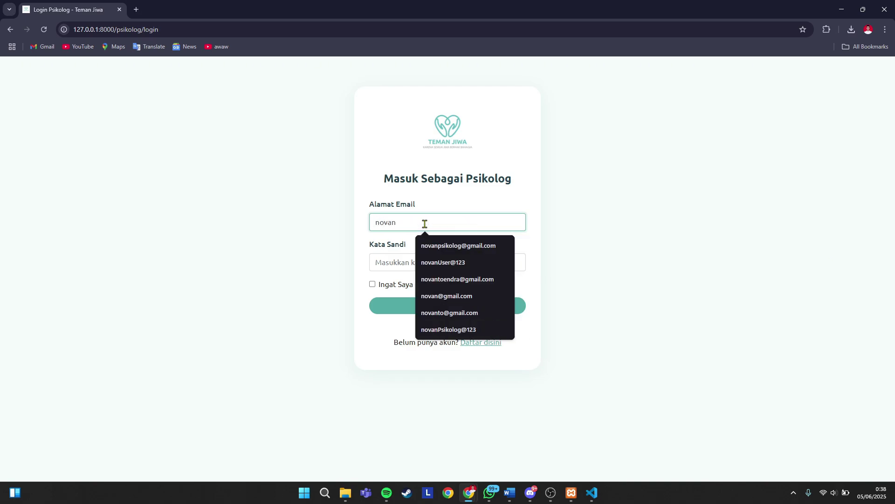
text(to)
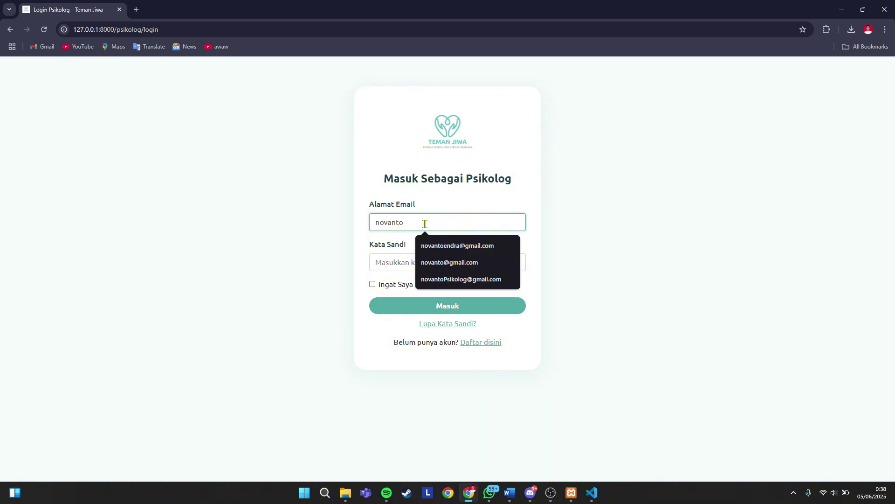
click(460, 279)
click(394, 262)
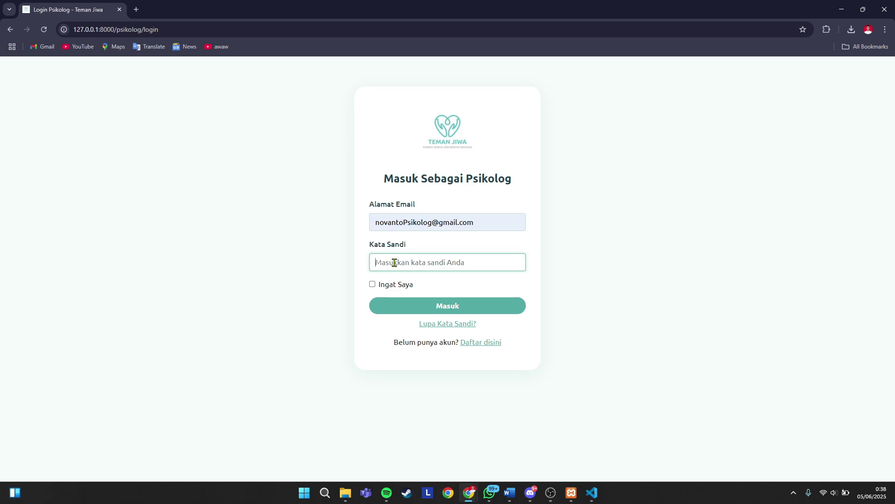
- Enter the psychologist's password, sign in, and dismiss Chrome's save-password prompt
text(•••••••)
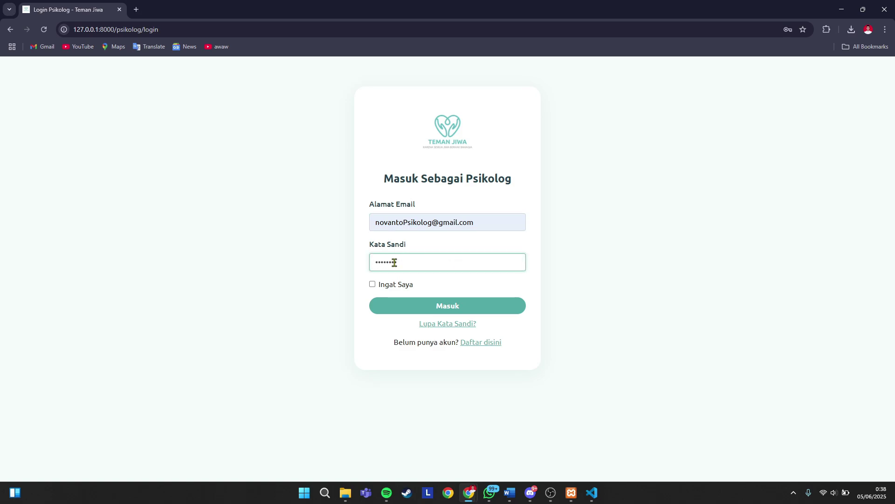
click(447, 308)
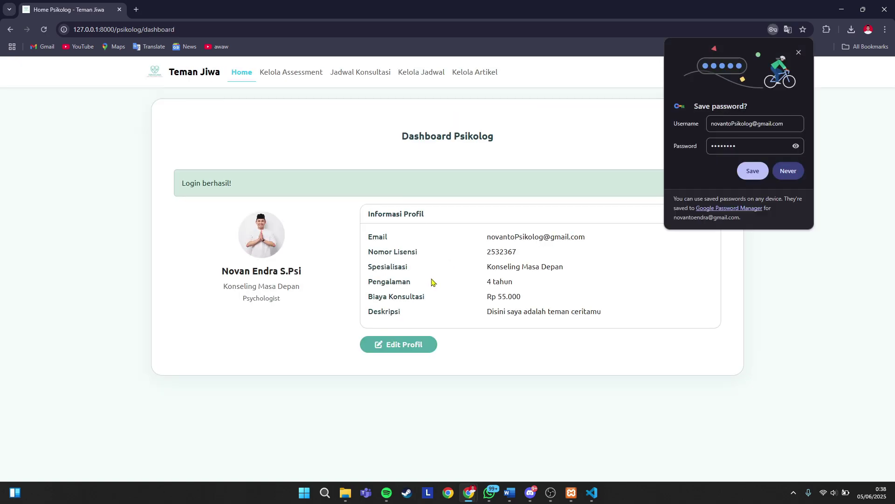
click(752, 171)
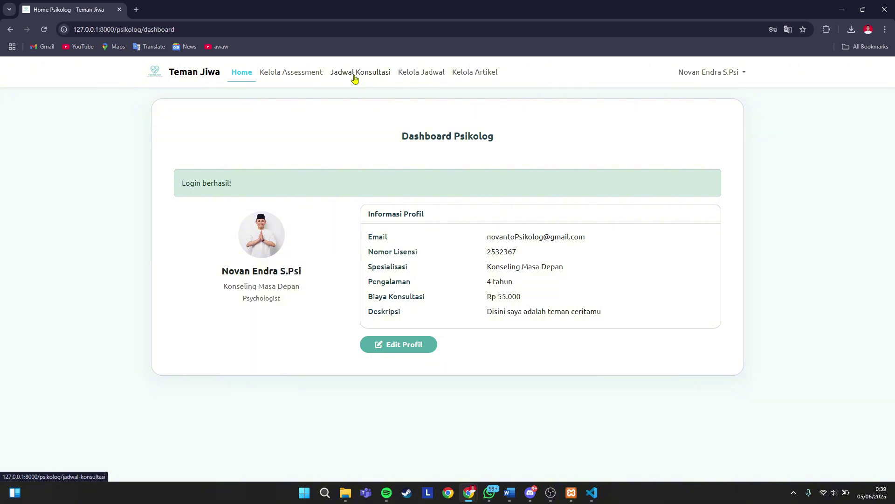
- Show the Jadwal Konsultasi list with the 08 Jun 2025 14:20 booking, then open a new Chrome tab
click(355, 79)
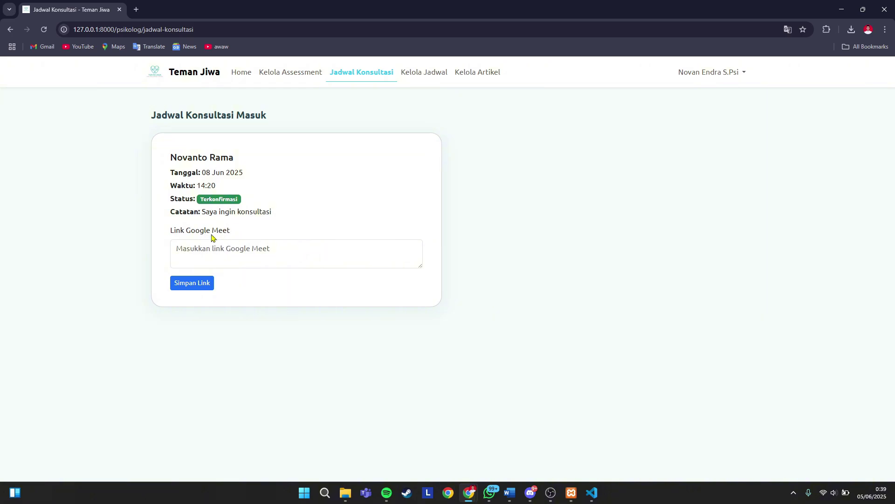
click(136, 9)
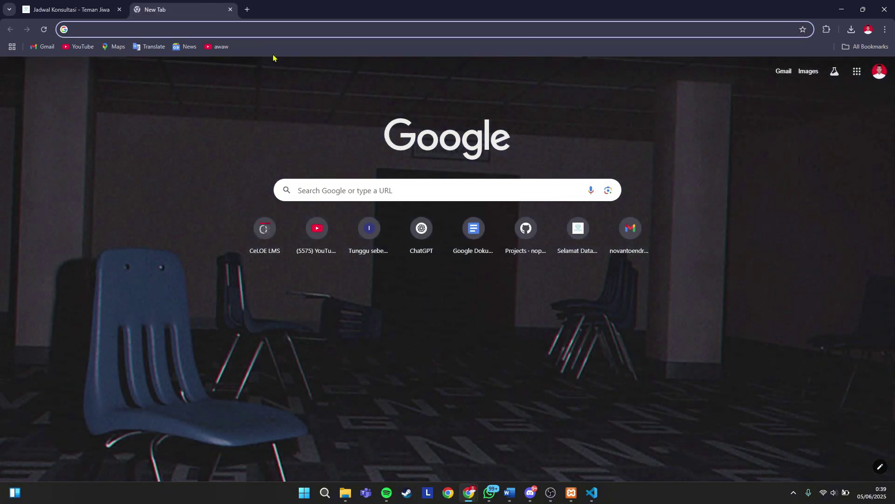
- Search Google for 'google meet' and open the Google Meet - Online Video Calls site
text(goo)
text(gog)
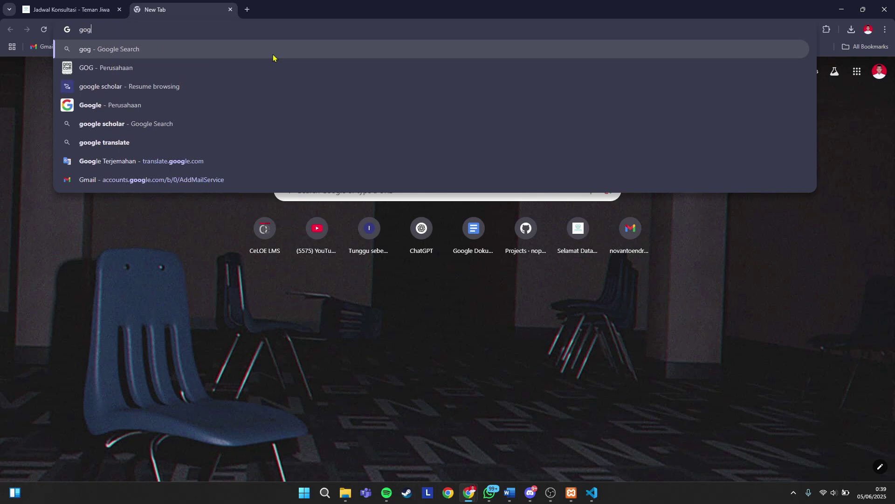
text(le me)
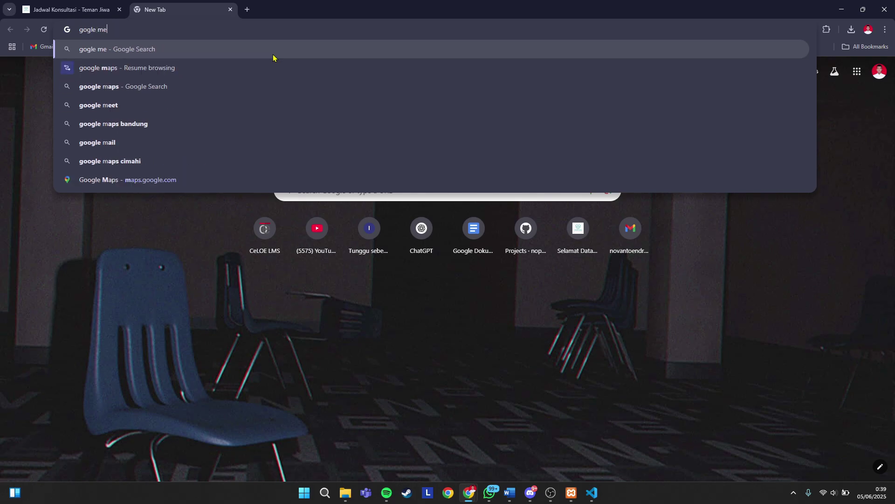
key(Down)
key(Down)
key(Return)
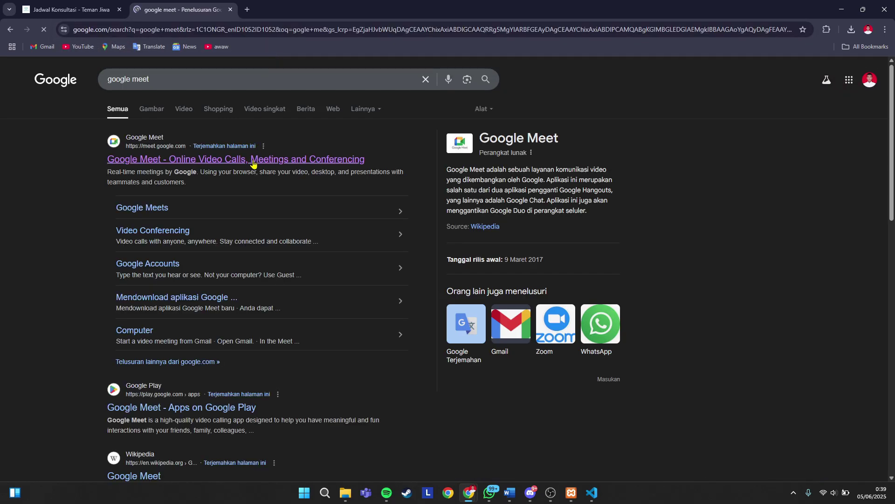
click(254, 167)
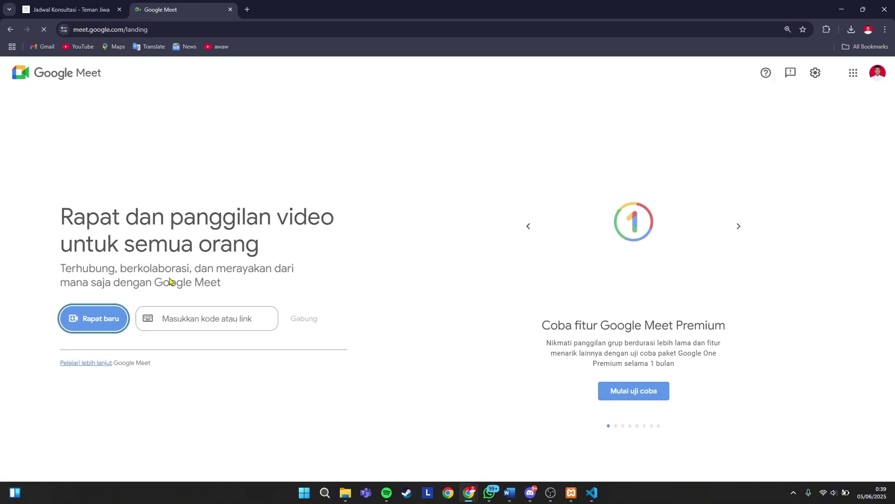
- Start instant Google Meet meeting wzg-icfj-wdi with the microphone muted, and copy its link
click(117, 321)
click(154, 372)
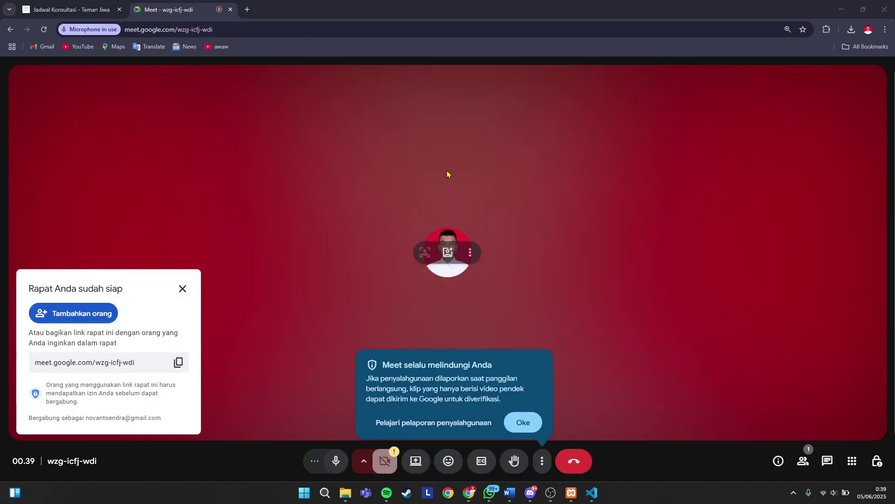
click(523, 422)
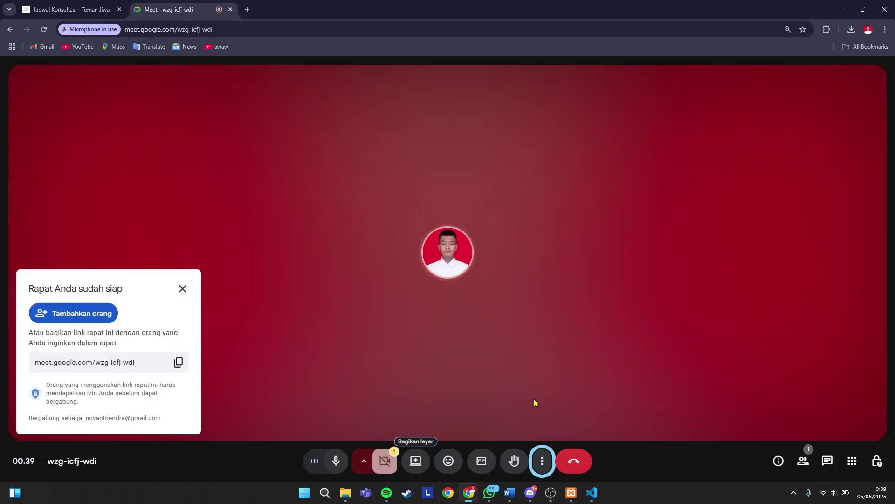
click(338, 464)
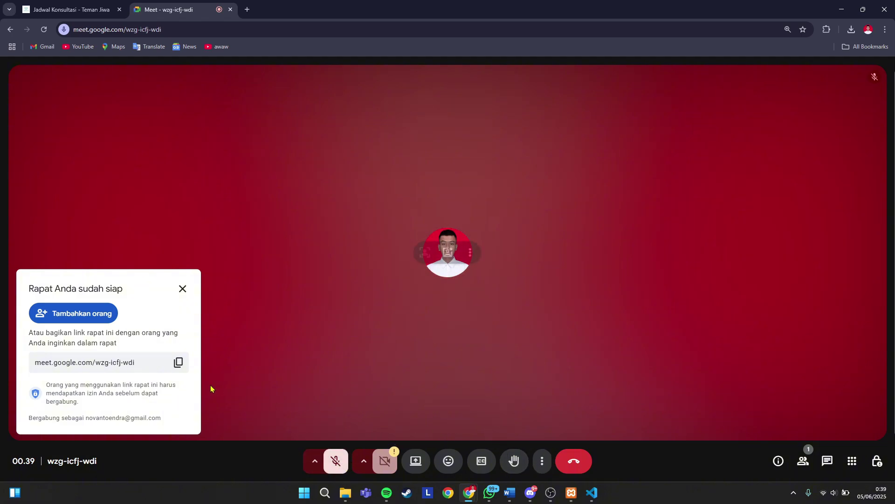
click(178, 362)
key(ctrl+Tab)
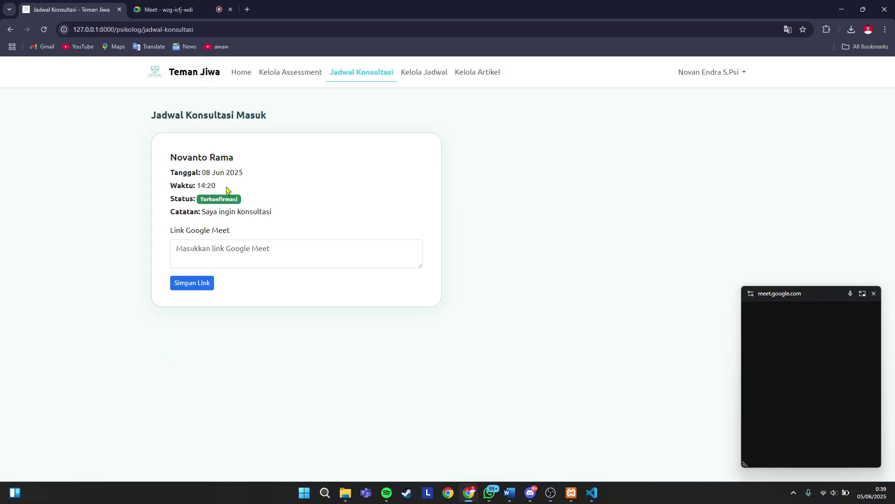
click(228, 251)
key(ctrl+v)
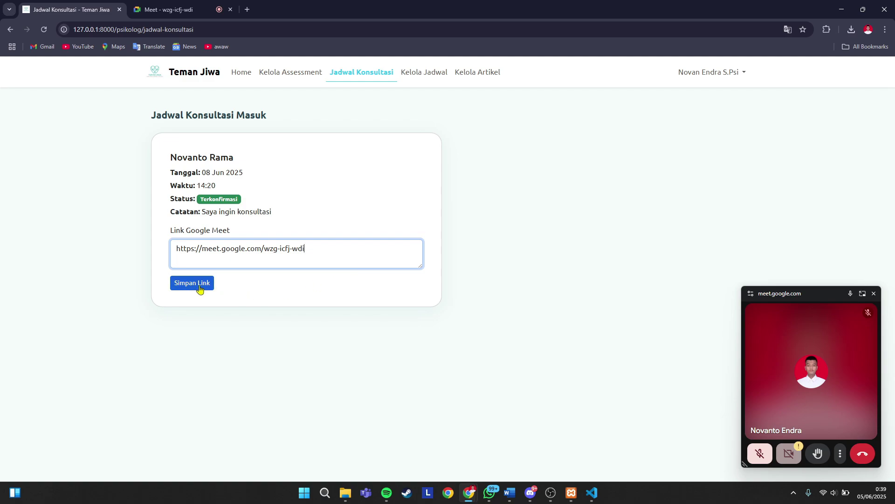
click(199, 289)
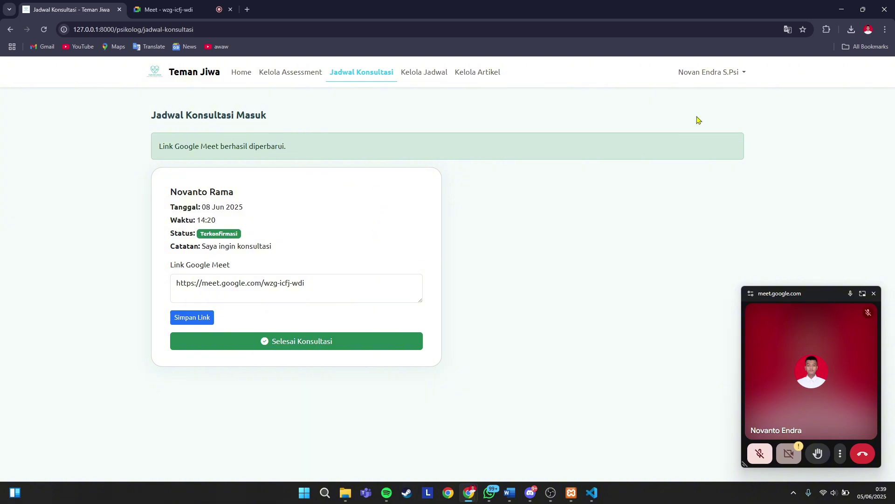
click(733, 73)
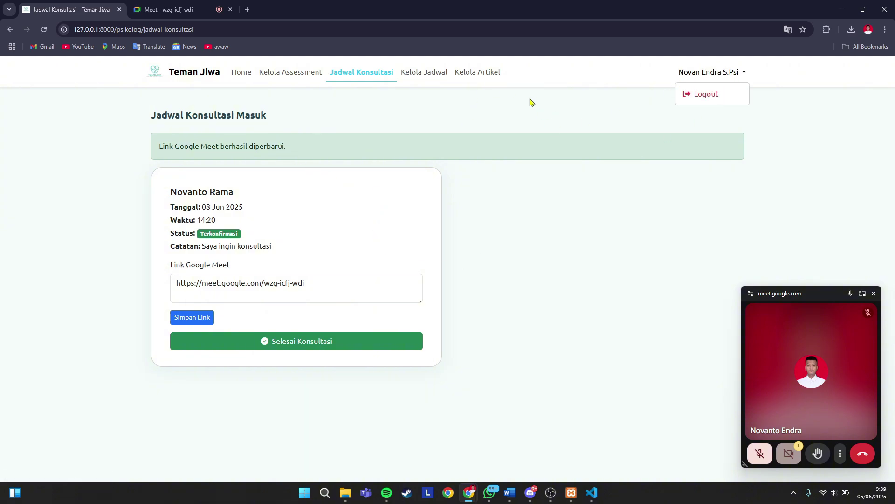
- Log out the psychologist and choose Masuk sebagai Pengguna on the welcome page
click(697, 96)
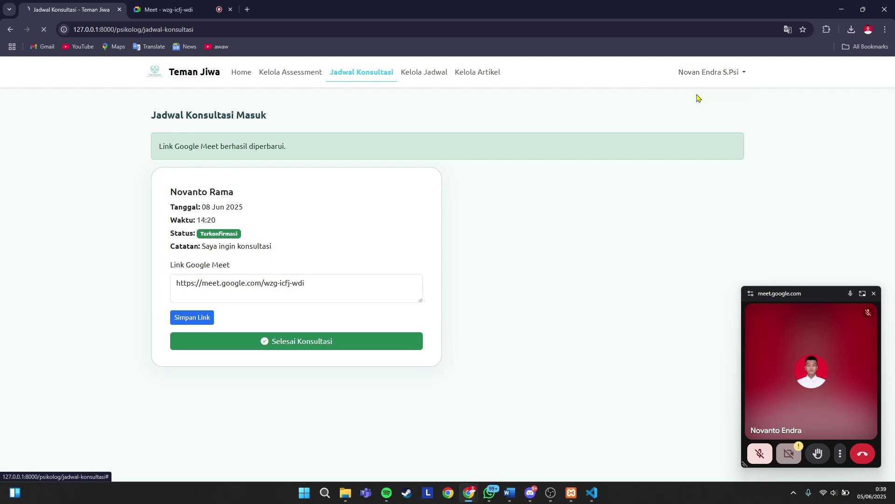
click(478, 308)
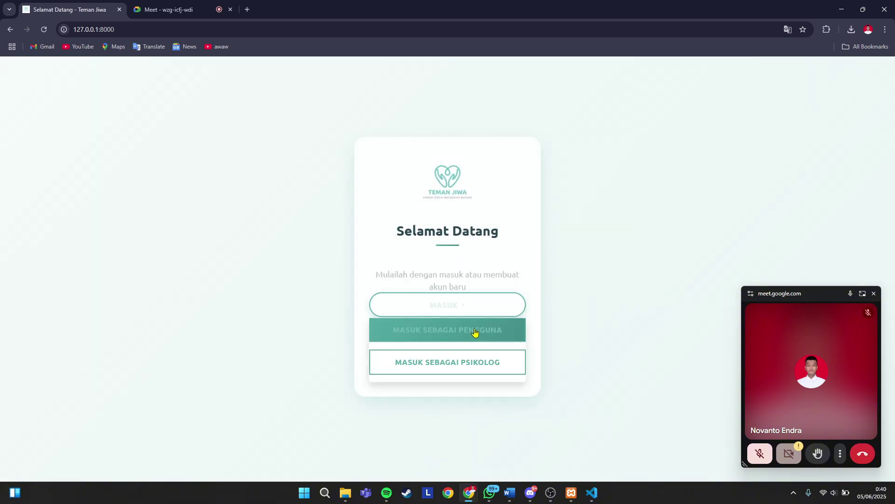
click(473, 332)
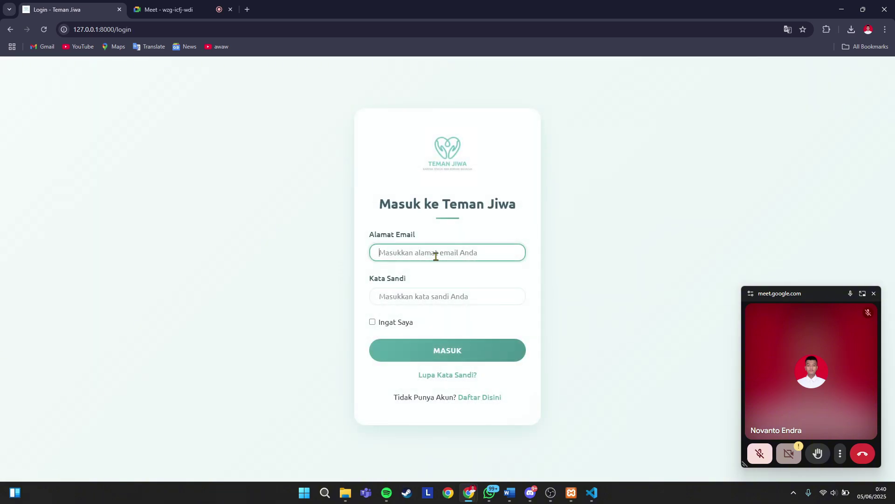
- Sign in as the regular user with the saved email and the account password
click(434, 254)
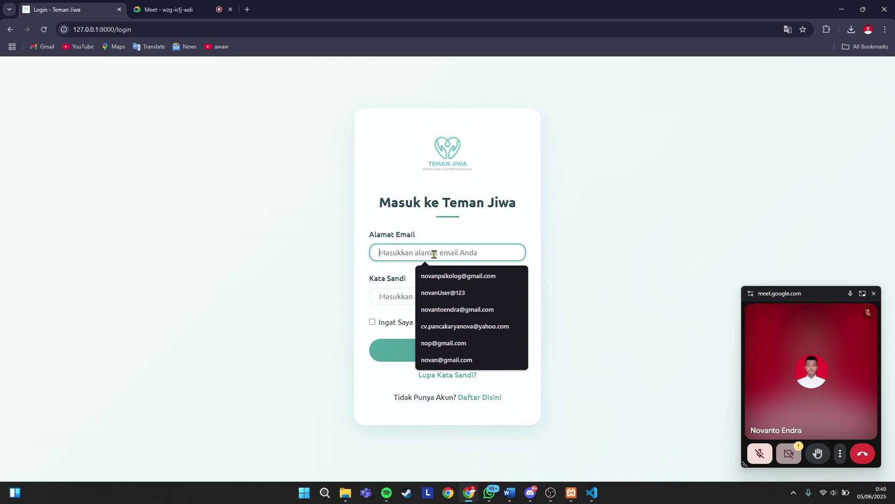
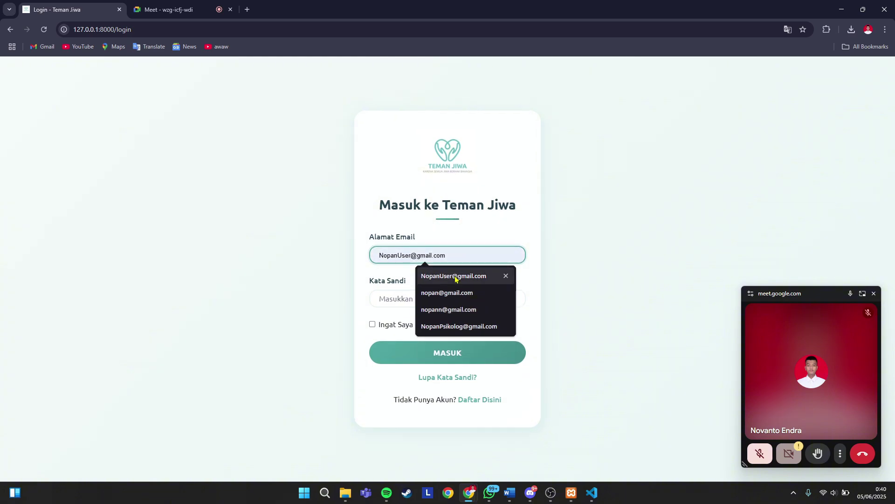
click(453, 277)
click(423, 299)
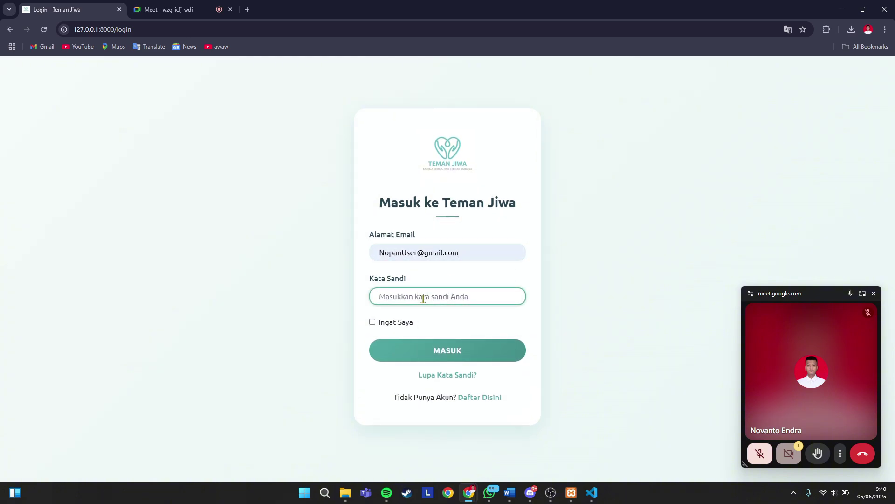
text(•••)
click(460, 347)
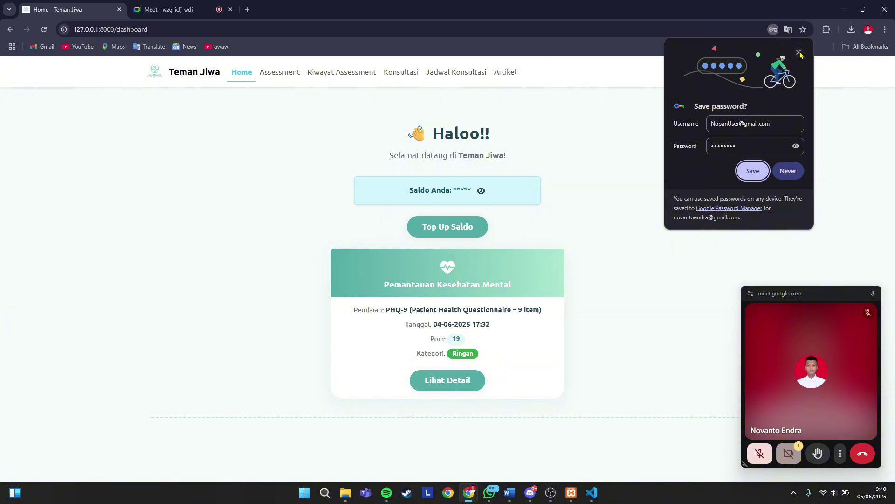
- Dismiss the save-password prompt and view the user's schedule with the 08 Jun 2025 Meet link
click(799, 53)
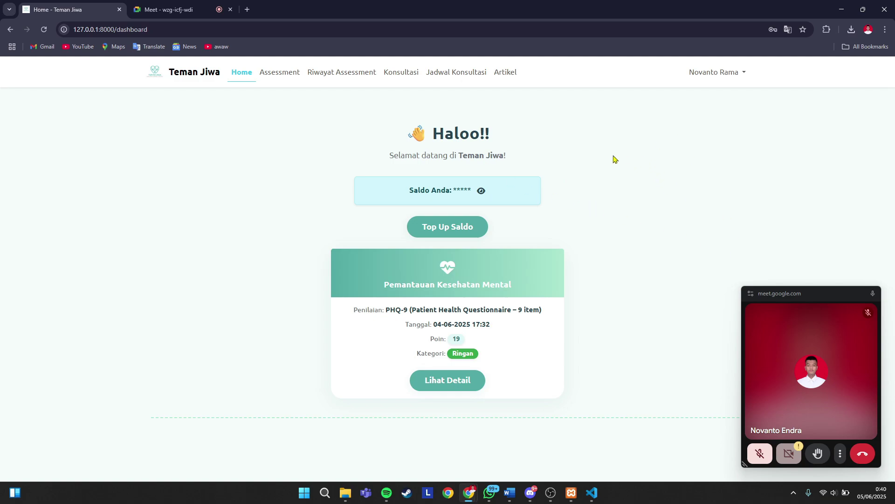
click(455, 79)
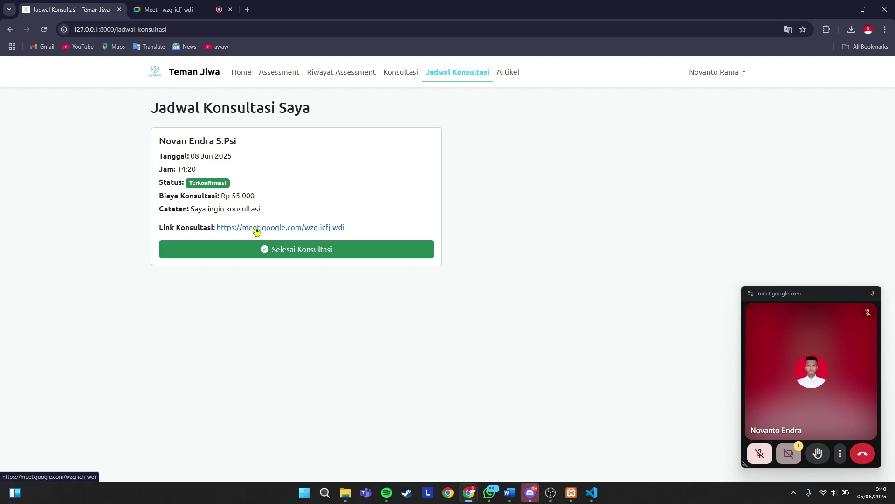
click(293, 232)
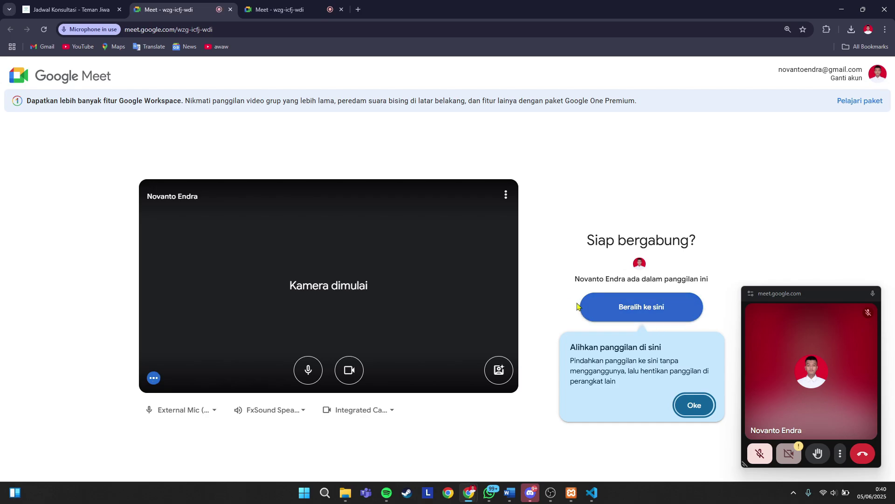
click(342, 9)
click(107, 9)
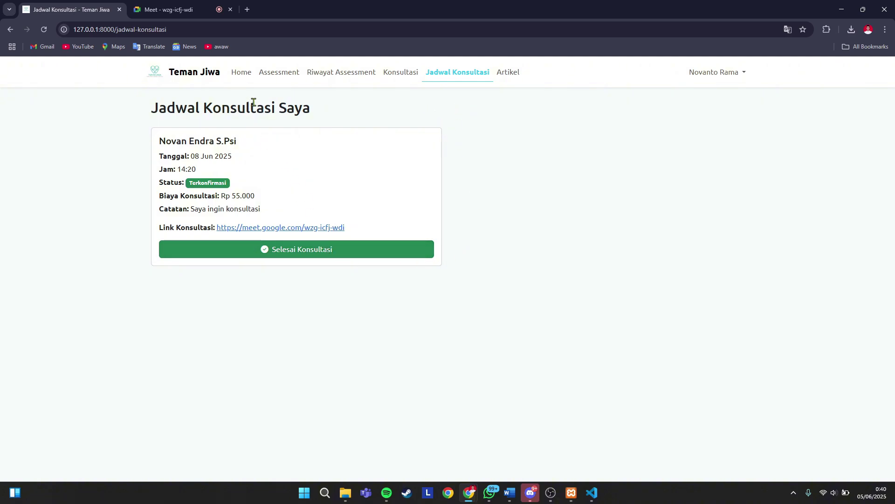
- Mark the 08 Jun consultation as Selesai and log the user out
click(289, 254)
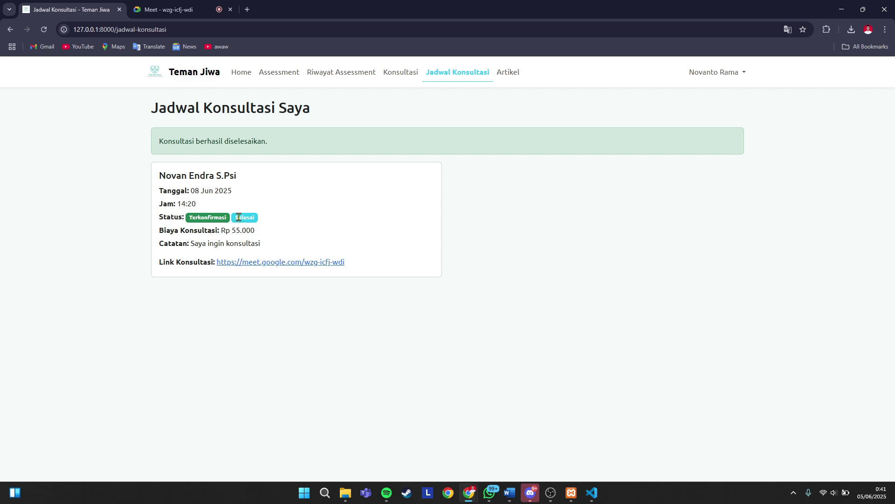
click(706, 72)
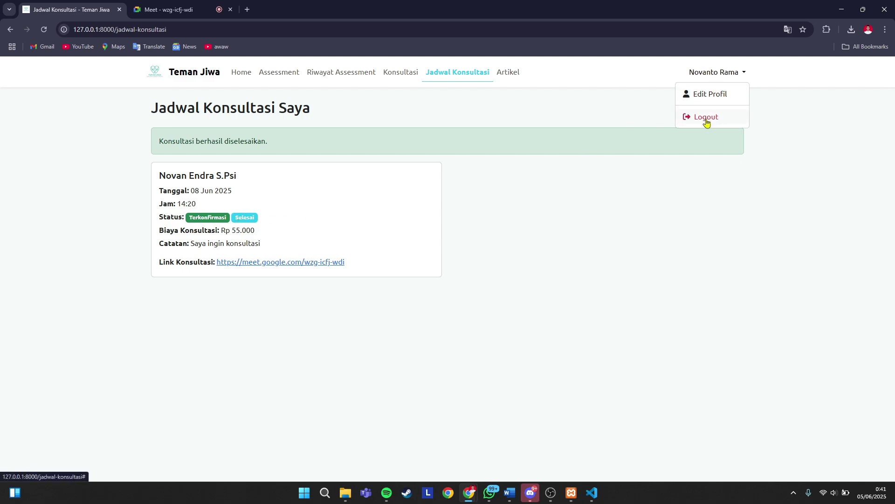
click(706, 119)
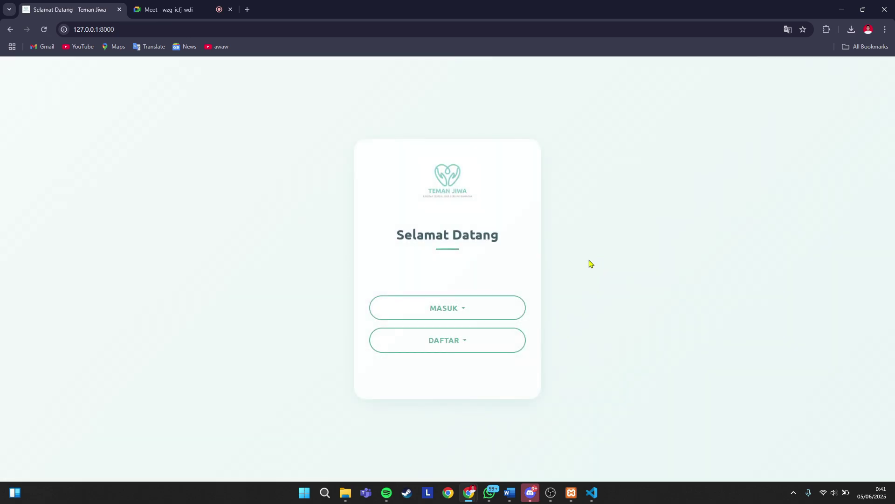